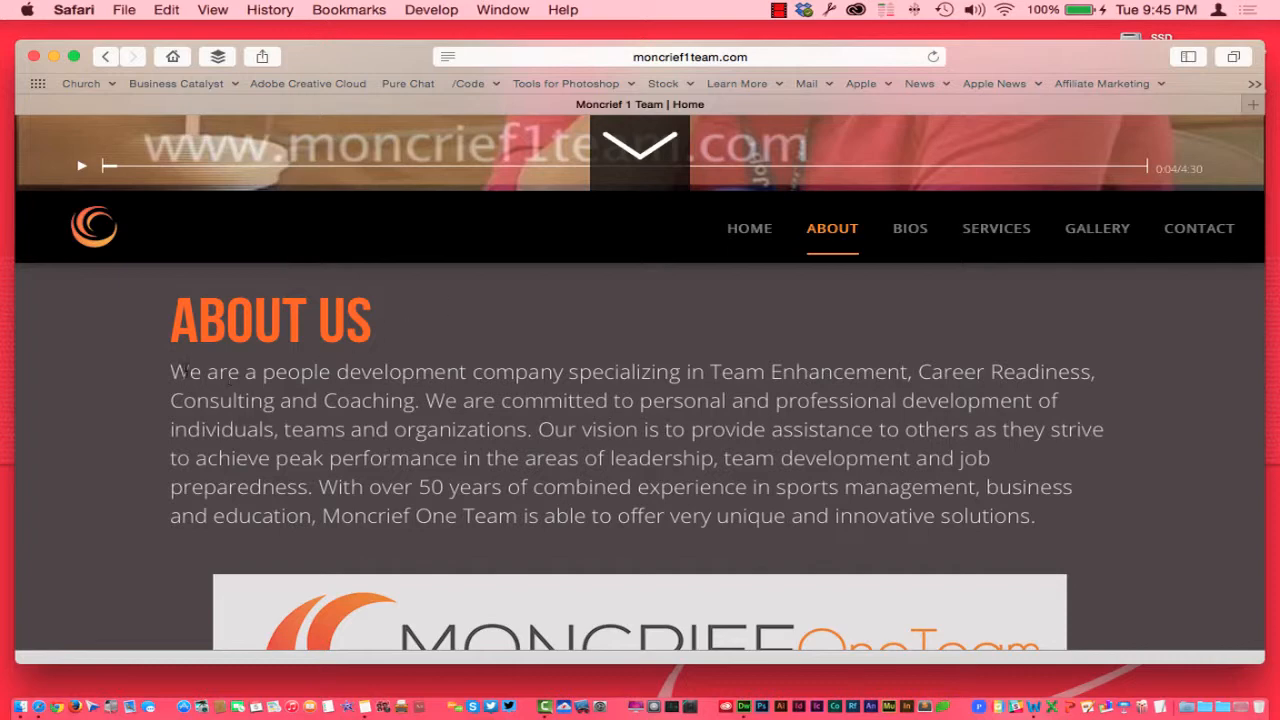
# Select the whole About Us paragraph on the Moncrief web page and copy it.
pyautogui.moveTo(173, 372); pyautogui.dragTo(695, 525)
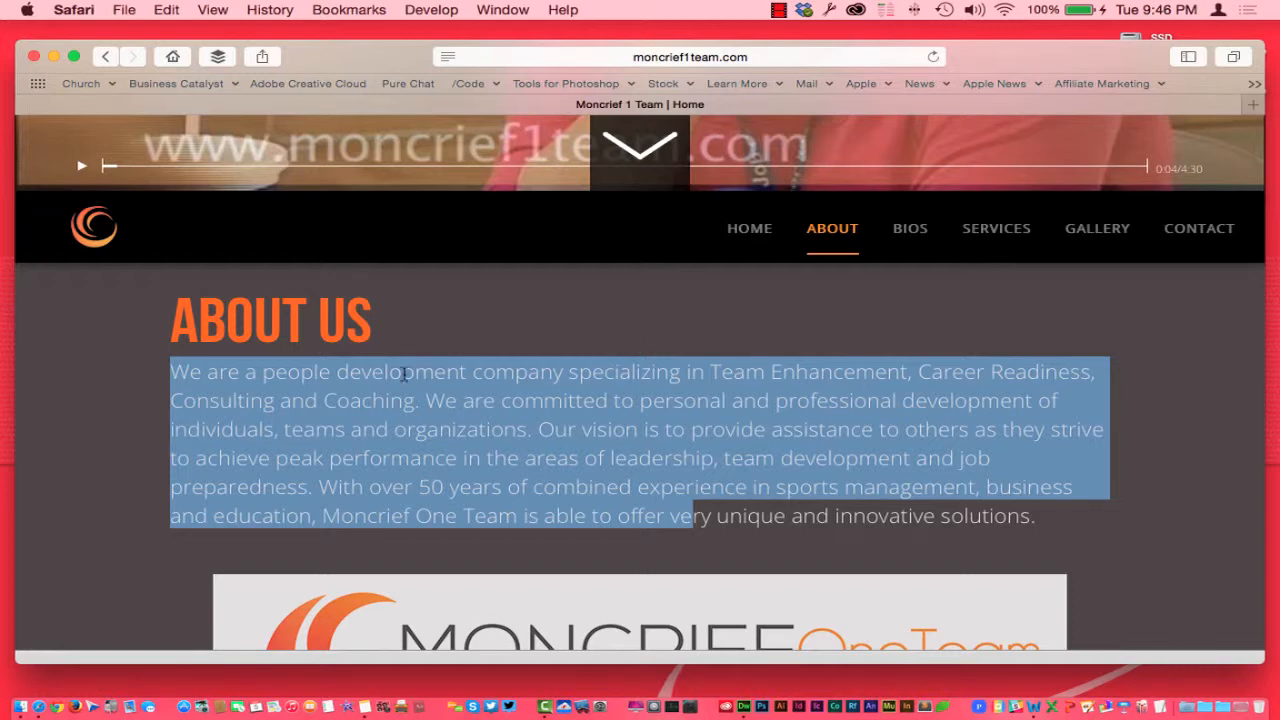
pyautogui.moveTo(171, 371); pyautogui.dragTo(1077, 524)
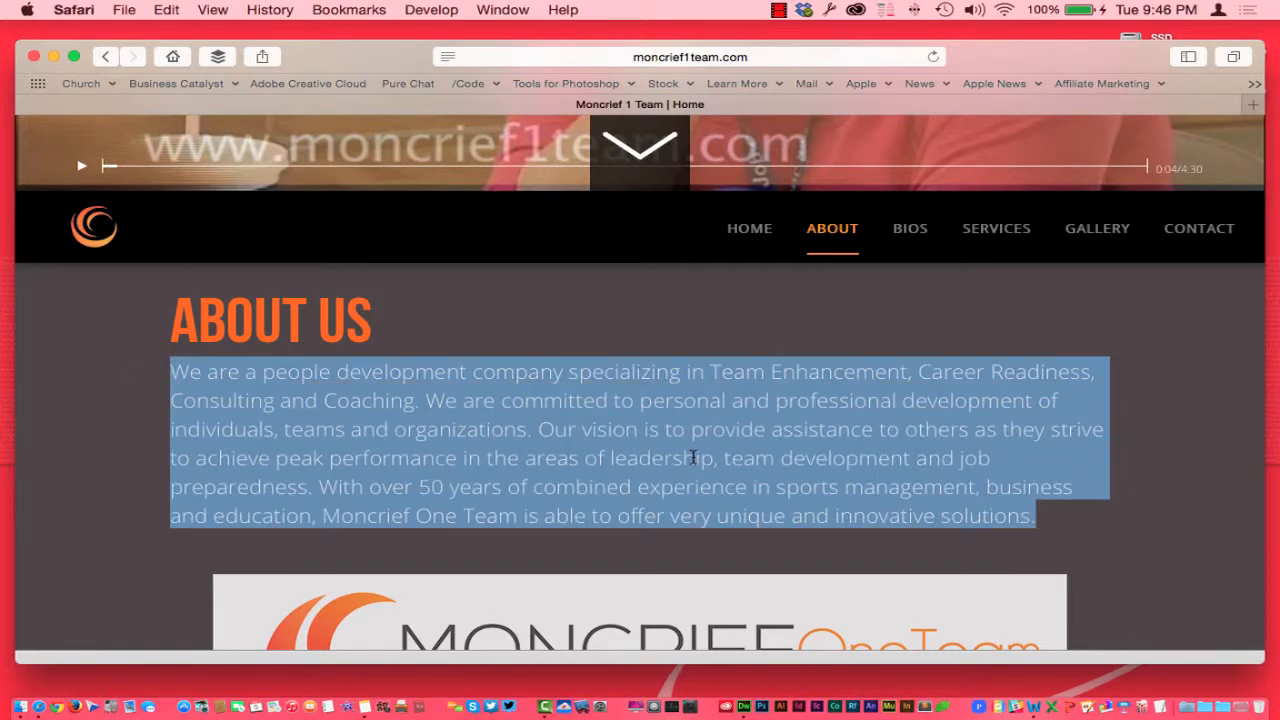
pyautogui.hotkey('ctrl', 'Right')
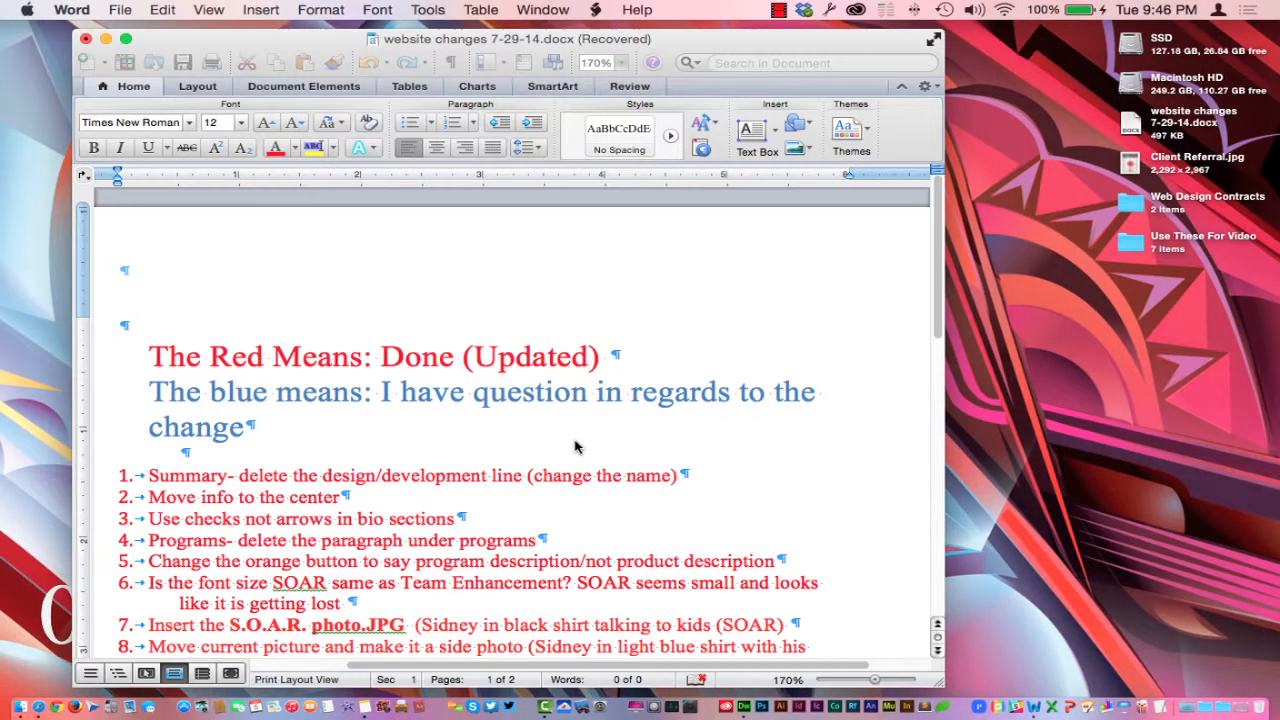
pyautogui.hotkey('ctrl', 'Left')
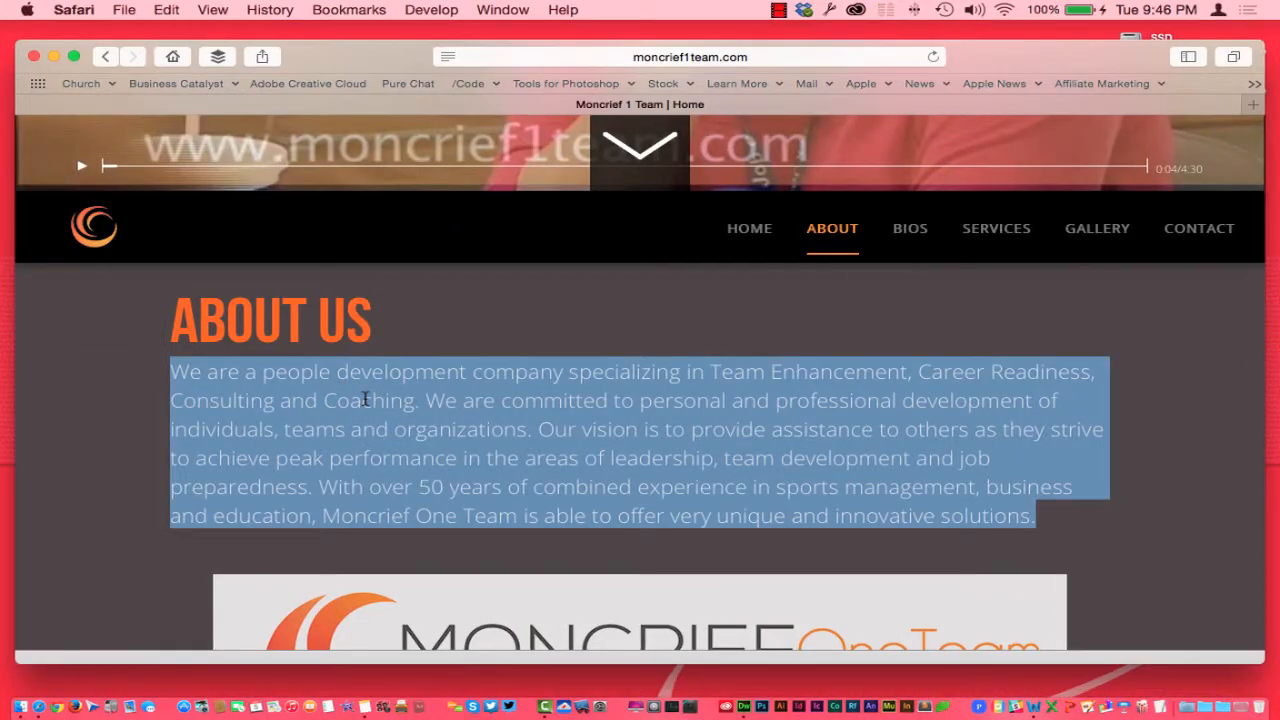
# Switch to the website changes document in Word and widen its window.
pyautogui.hotkey('ctrl', 'Right')
pyautogui.scroll(-10, 423, 363)
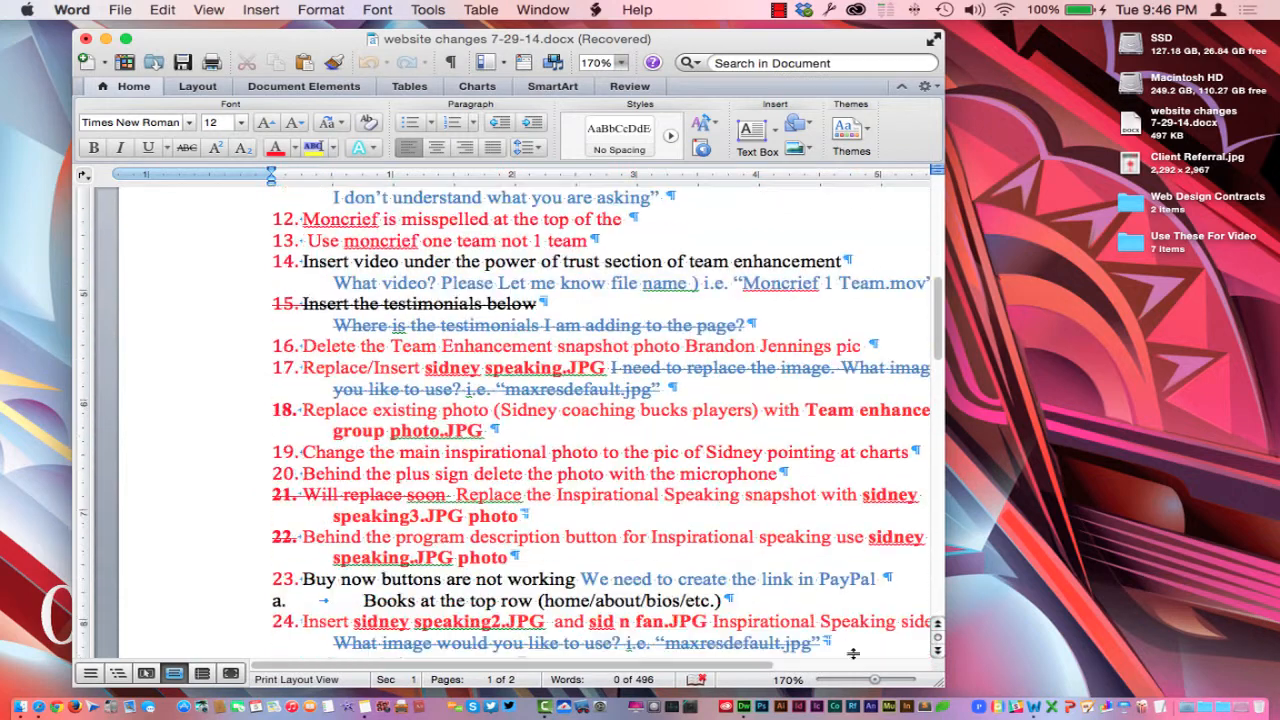
pyautogui.moveTo(940, 684); pyautogui.dragTo(1157, 643)
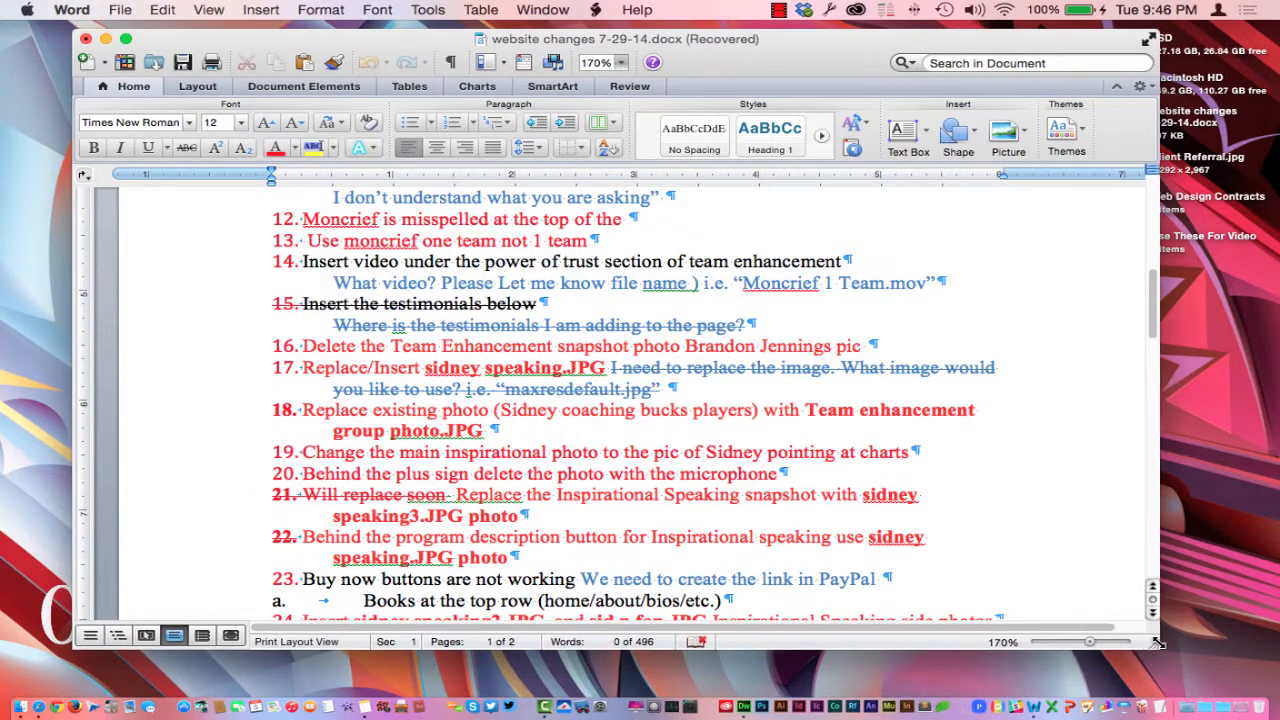
# Paste the copied About Us paragraph at the end of the document, leaving blank lines after the main video note below item 31.
pyautogui.scroll(-15, 843, 472)
pyautogui.scroll(2, 843, 472)
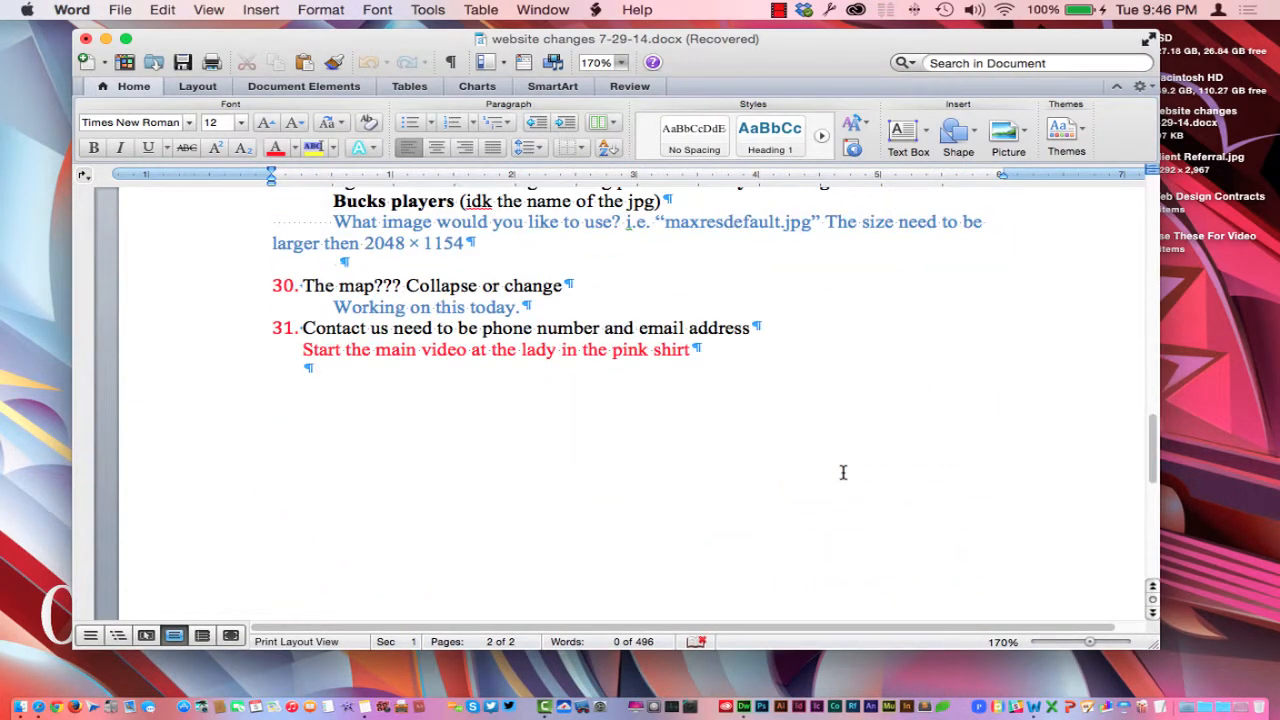
pyautogui.click(735, 363)
pyautogui.press('Return')
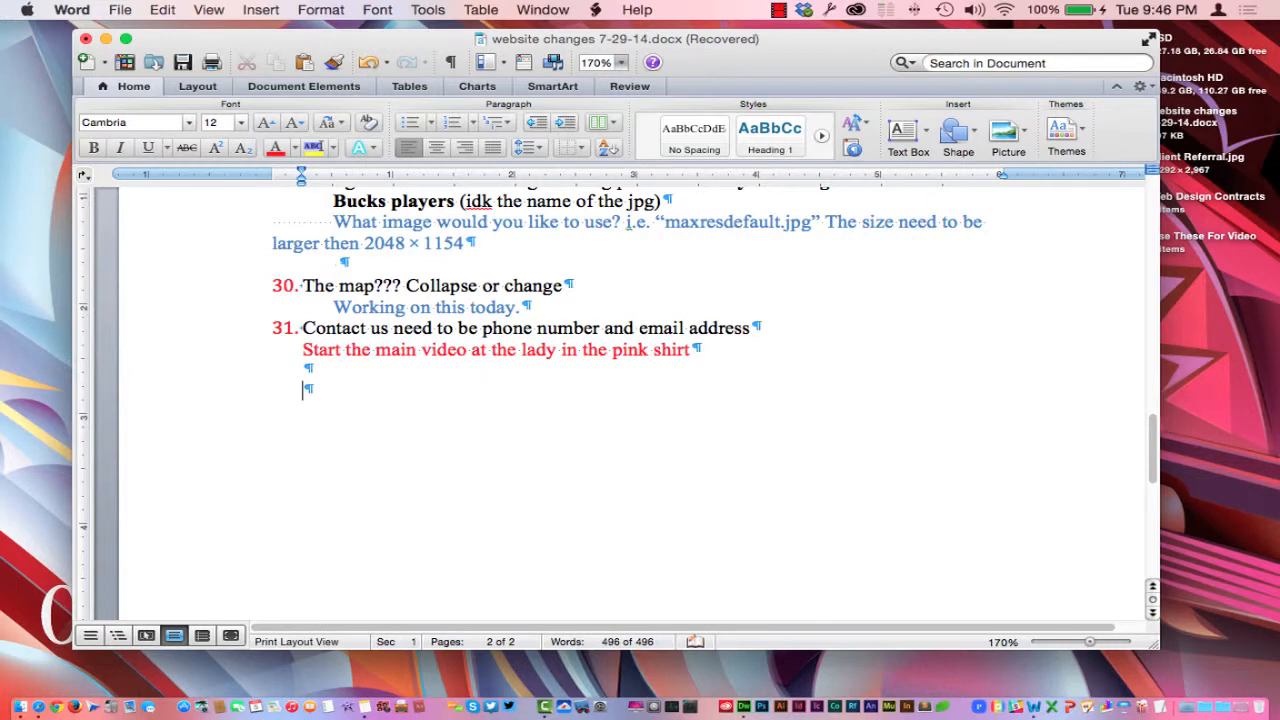
pyautogui.press('Return')
pyautogui.press('super+v')
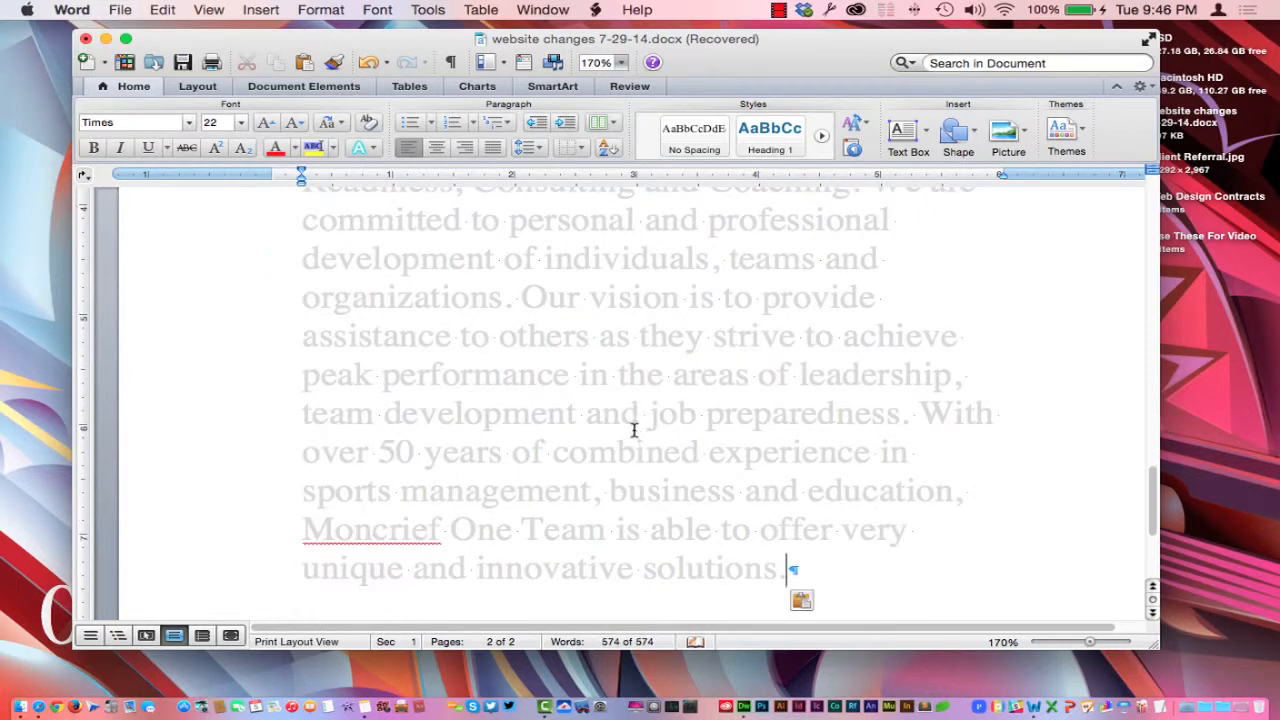
# Set the font colour of the pasted paragraph, from its start through "offer very", to black.
pyautogui.scroll(5, 634, 425)
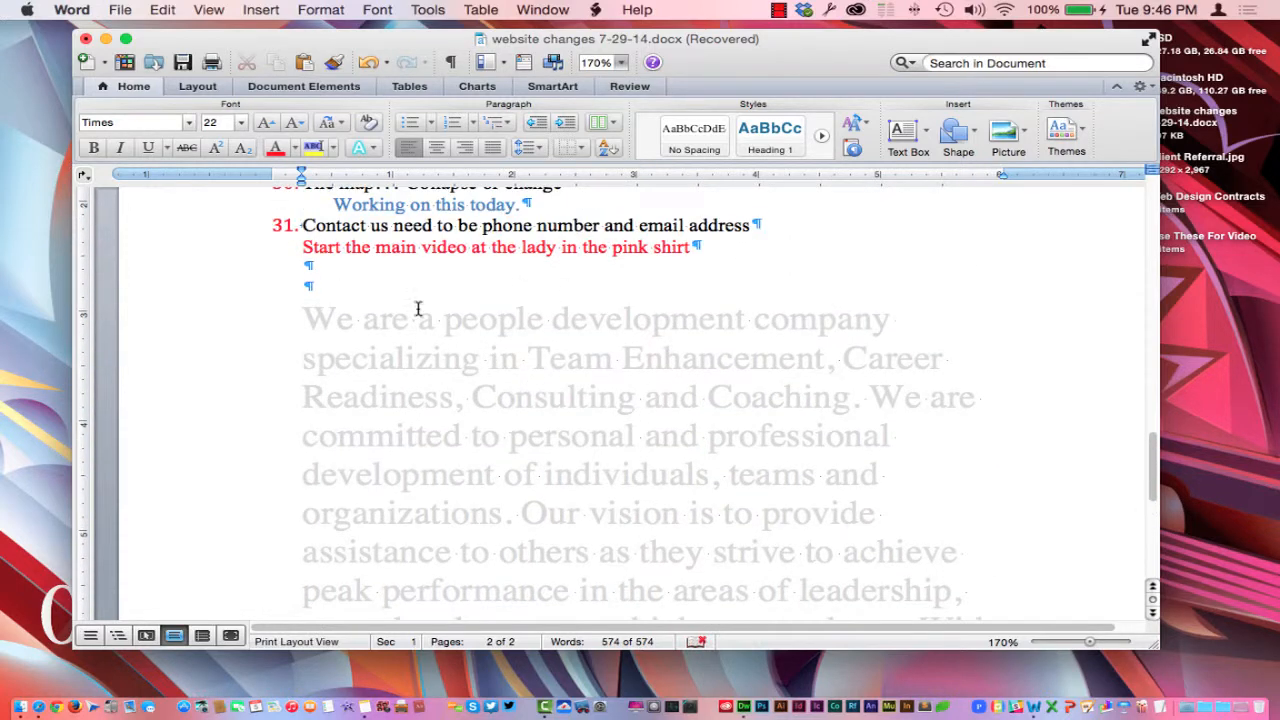
pyautogui.click(309, 313)
pyautogui.moveTo(309, 313); pyautogui.dragTo(997, 603)
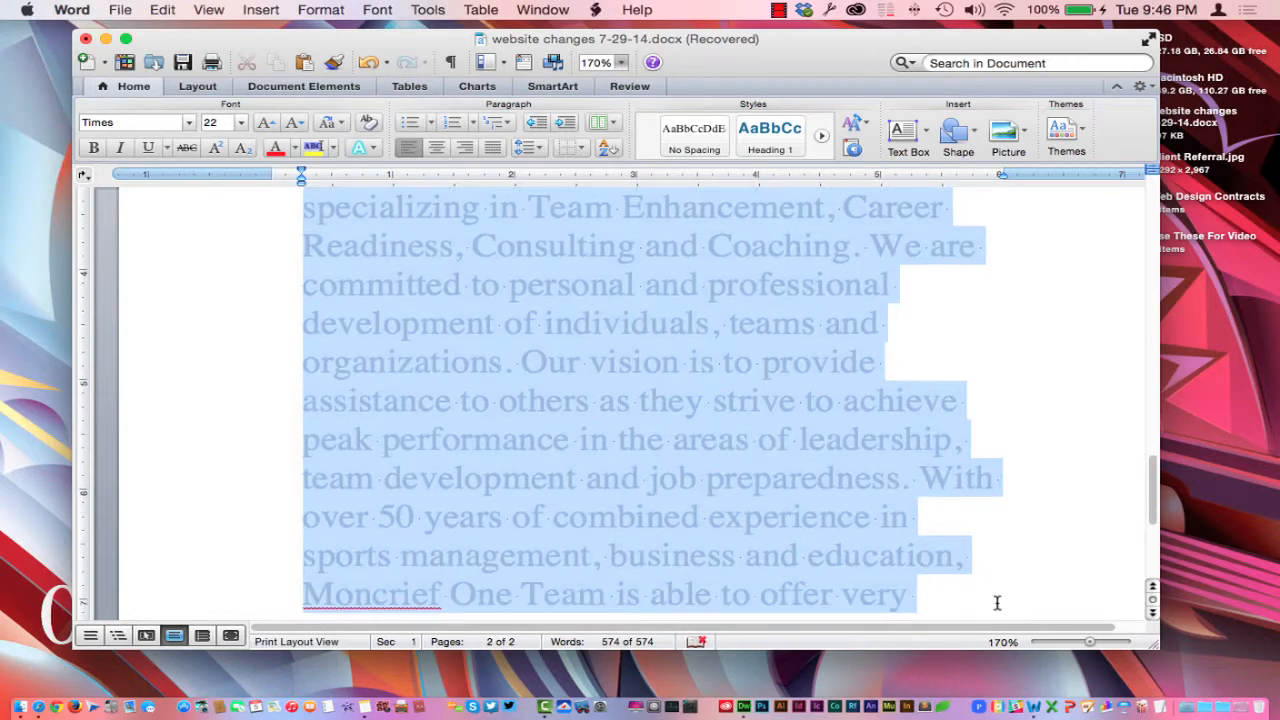
pyautogui.click(294, 148)
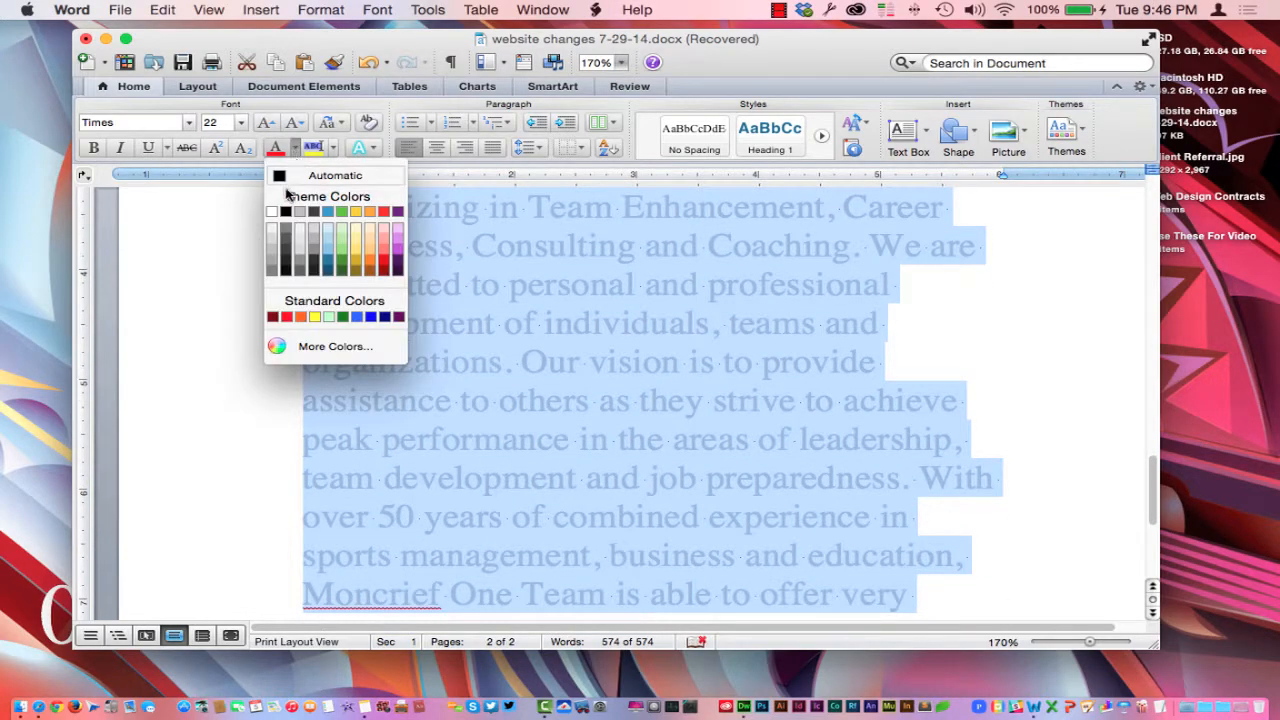
pyautogui.click(278, 182)
# Set the font size of the selected black paragraph text to 18.
pyautogui.scroll(3, 438, 266)
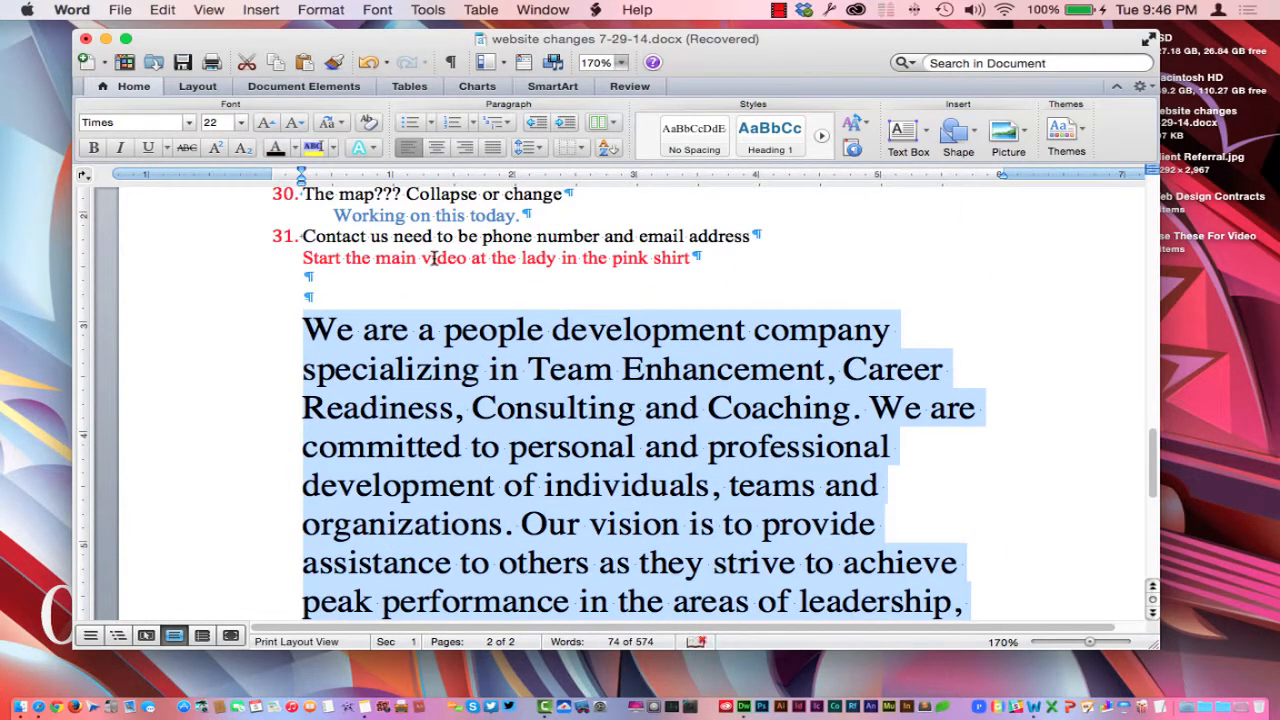
pyautogui.click(240, 123)
pyautogui.click(229, 243)
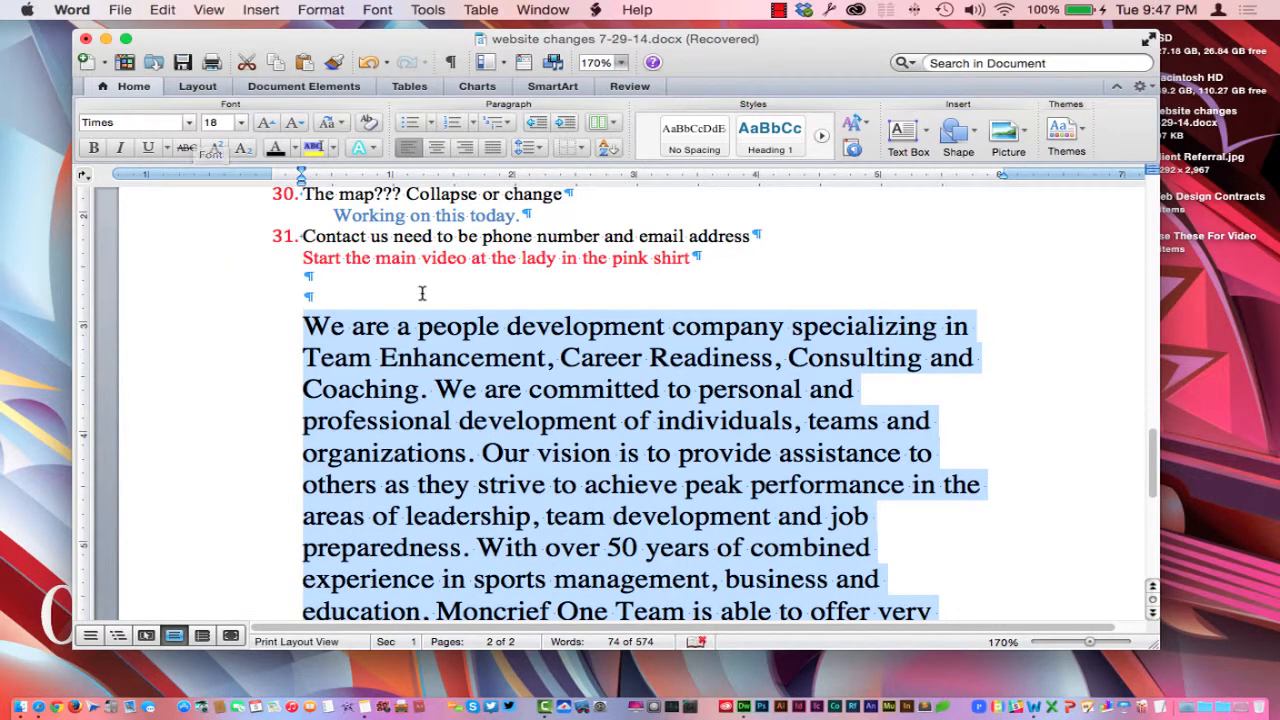
# Delete the remaining grey line "unique and innovative solutions." from the end of the pasted paragraph.
pyautogui.scroll(-1, 421, 293)
pyautogui.scroll(-2, 421, 293)
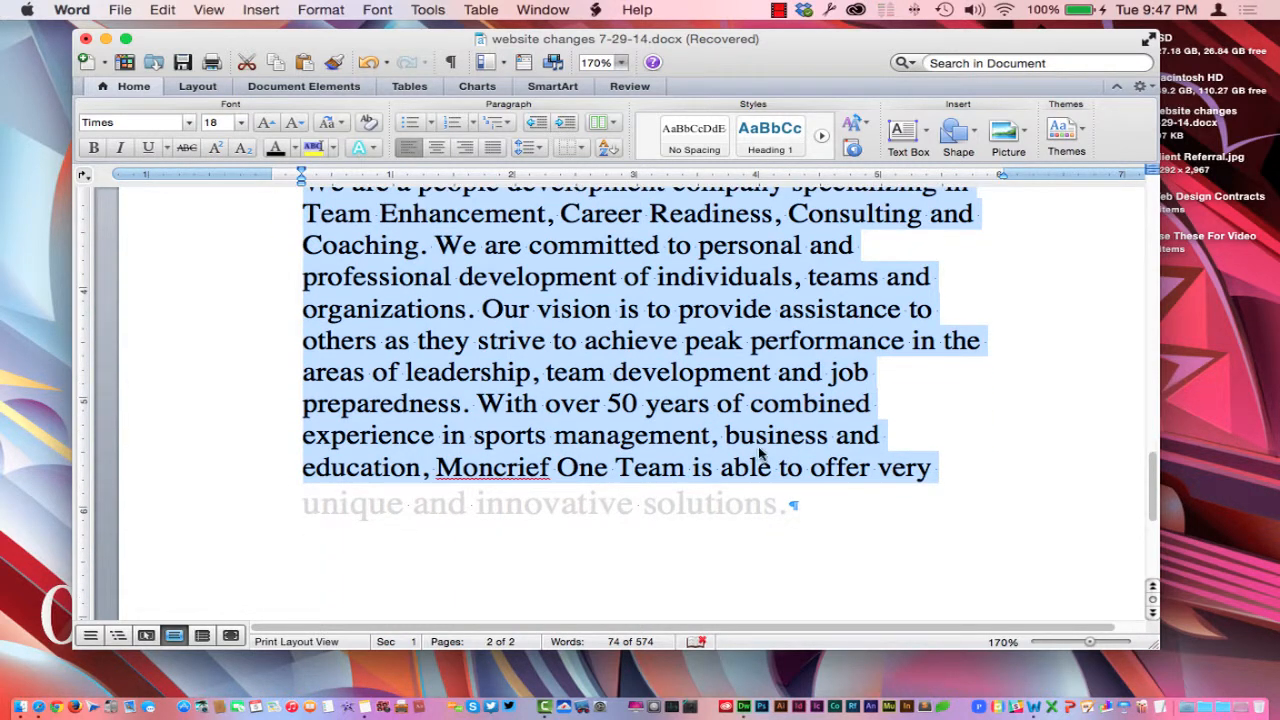
pyautogui.click(793, 503)
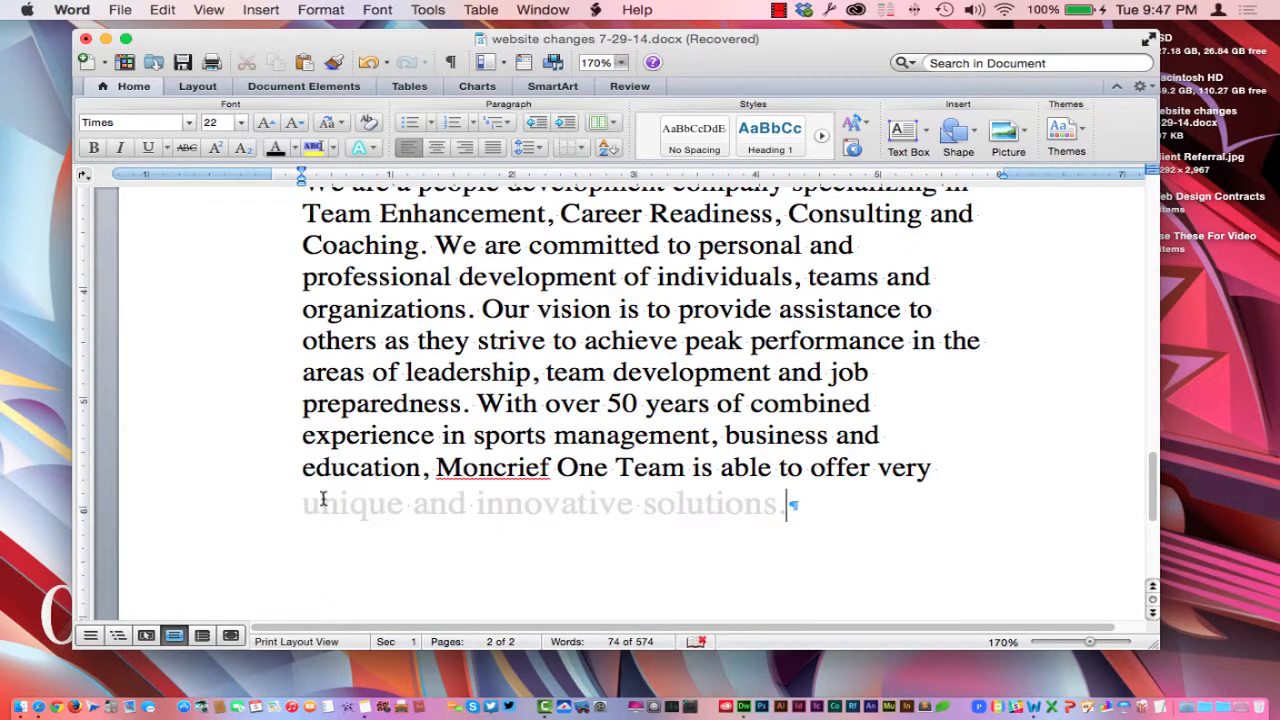
pyautogui.moveTo(305, 503); pyautogui.dragTo(808, 543)
pyautogui.press('Delete')
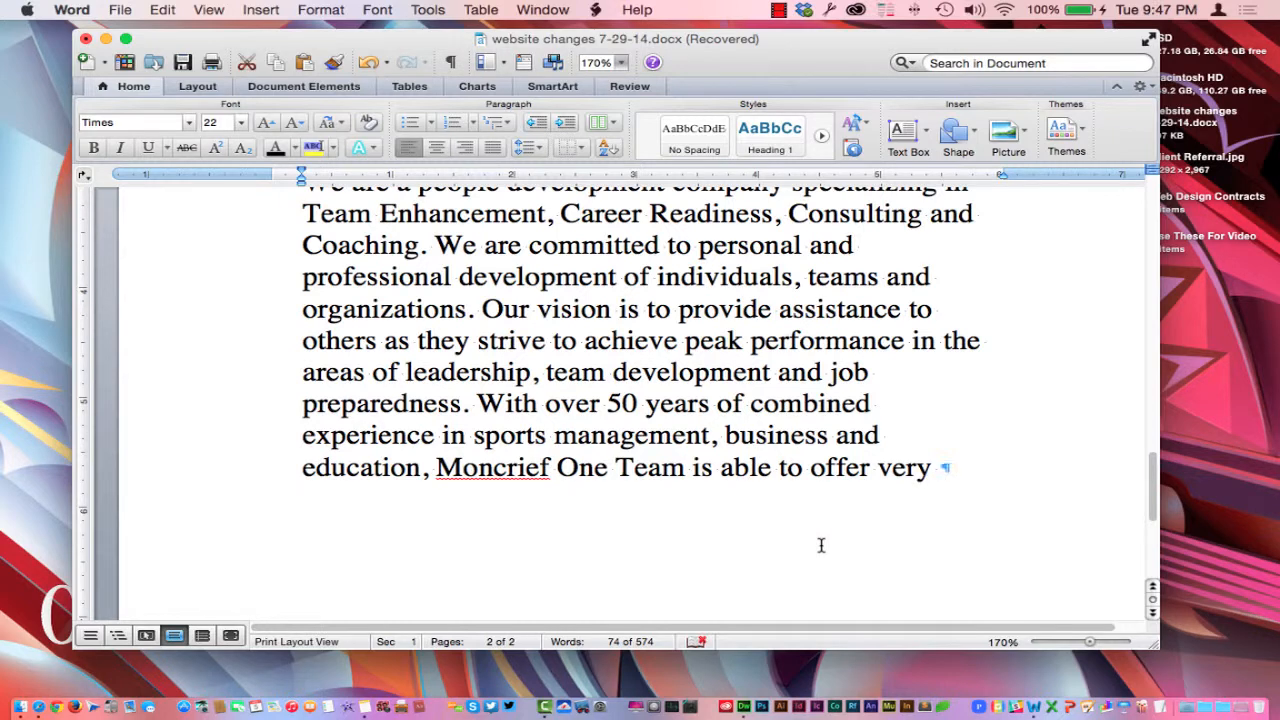
# Add the heading "About" below the pasted paragraph, leaving one blank line between them.
pyautogui.scroll(5, 663, 437)
pyautogui.scroll(-3, 663, 437)
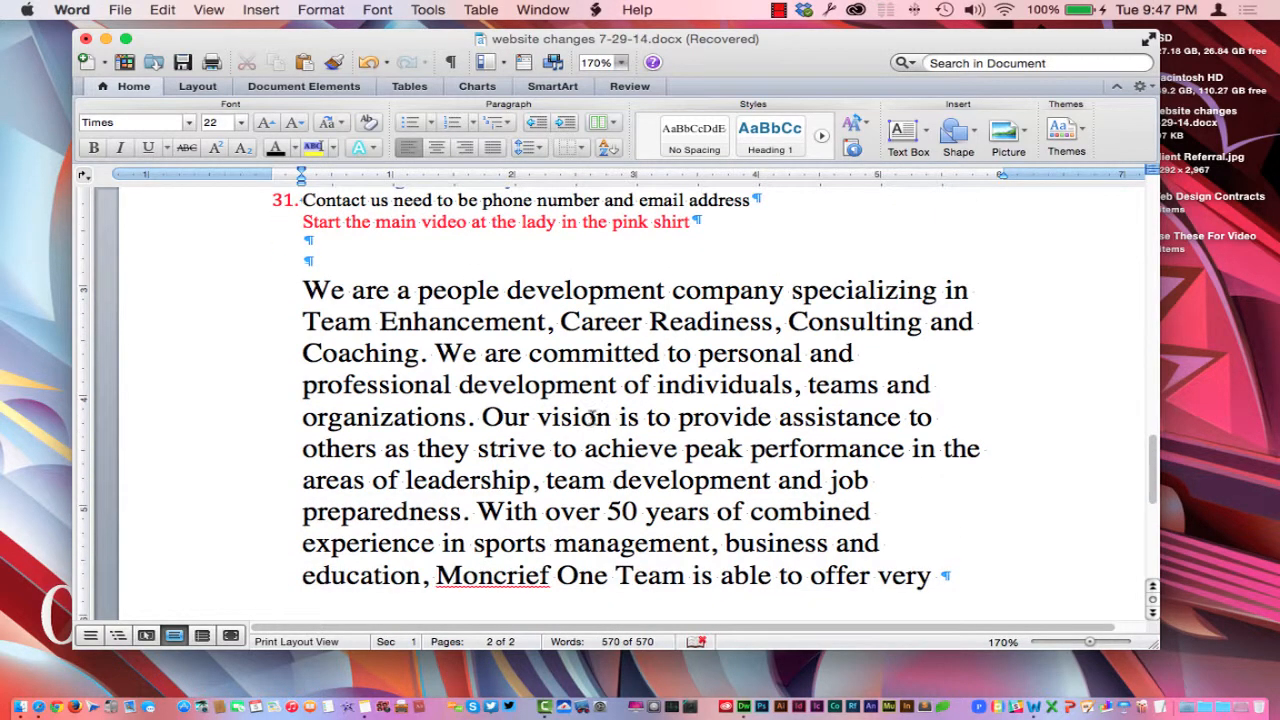
pyautogui.scroll(-3, 448, 306)
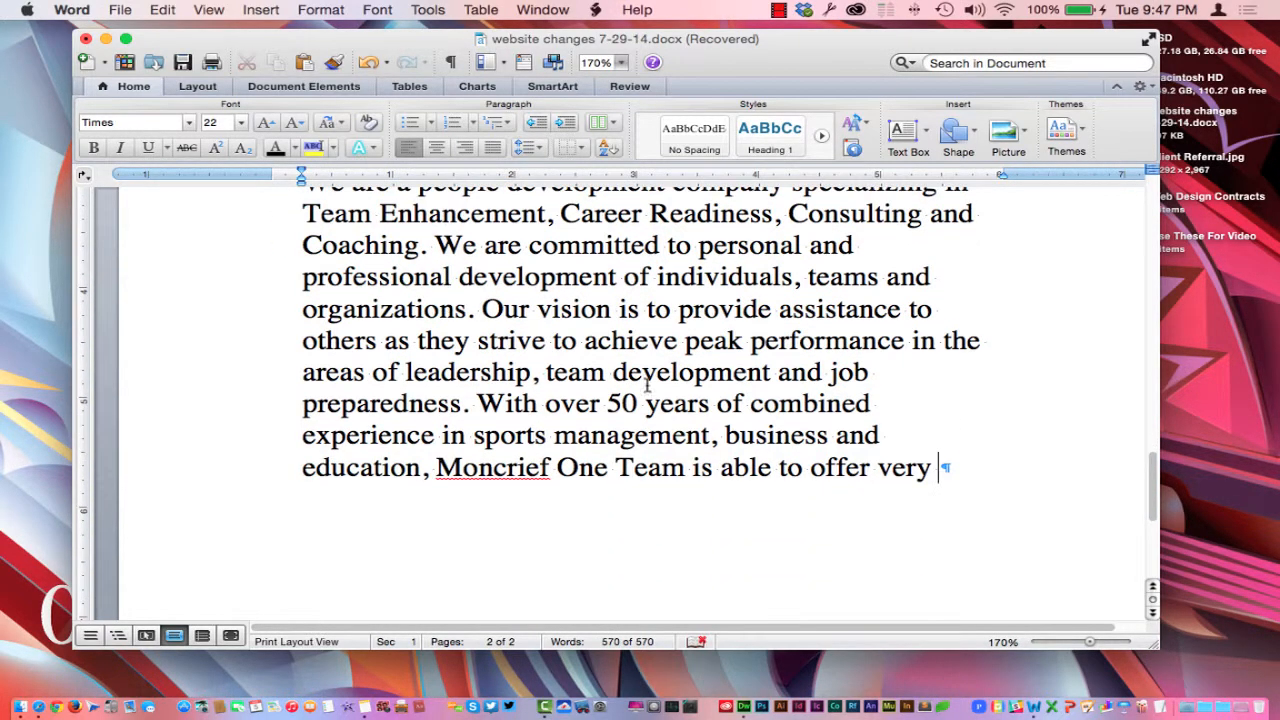
pyautogui.scroll(5, 495, 292)
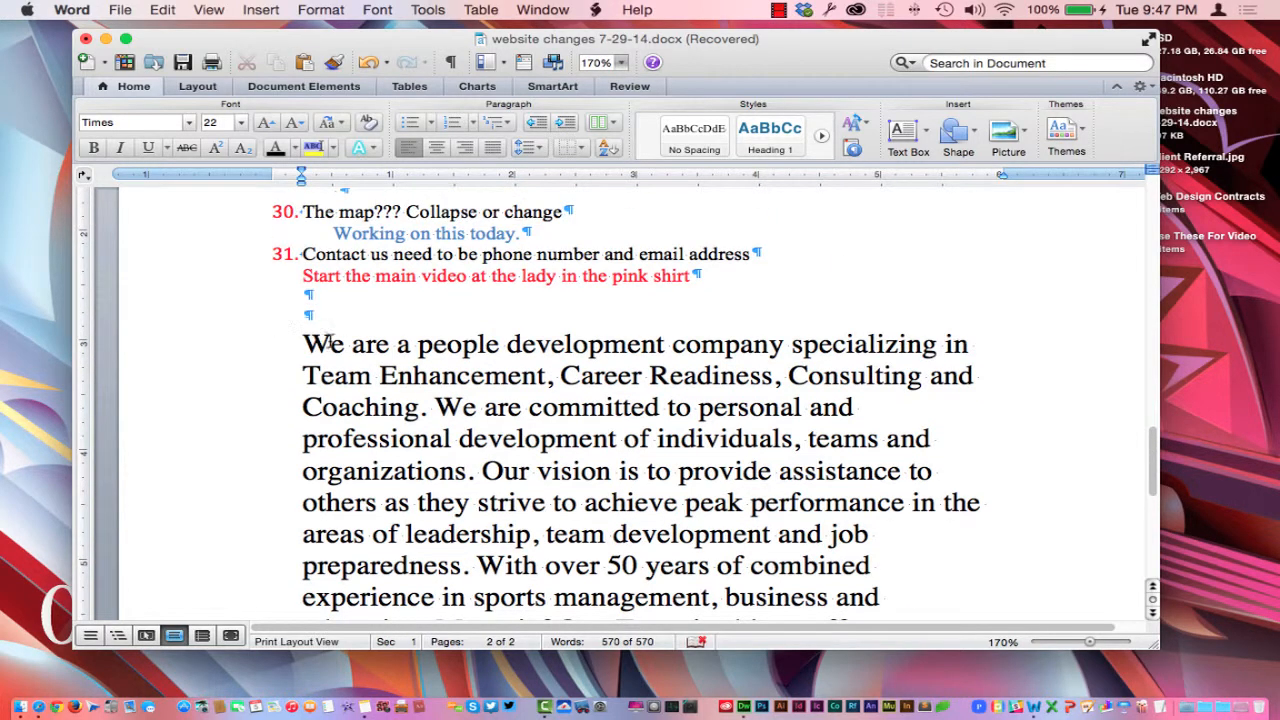
pyautogui.scroll(-4, 389, 375)
pyautogui.click(965, 525)
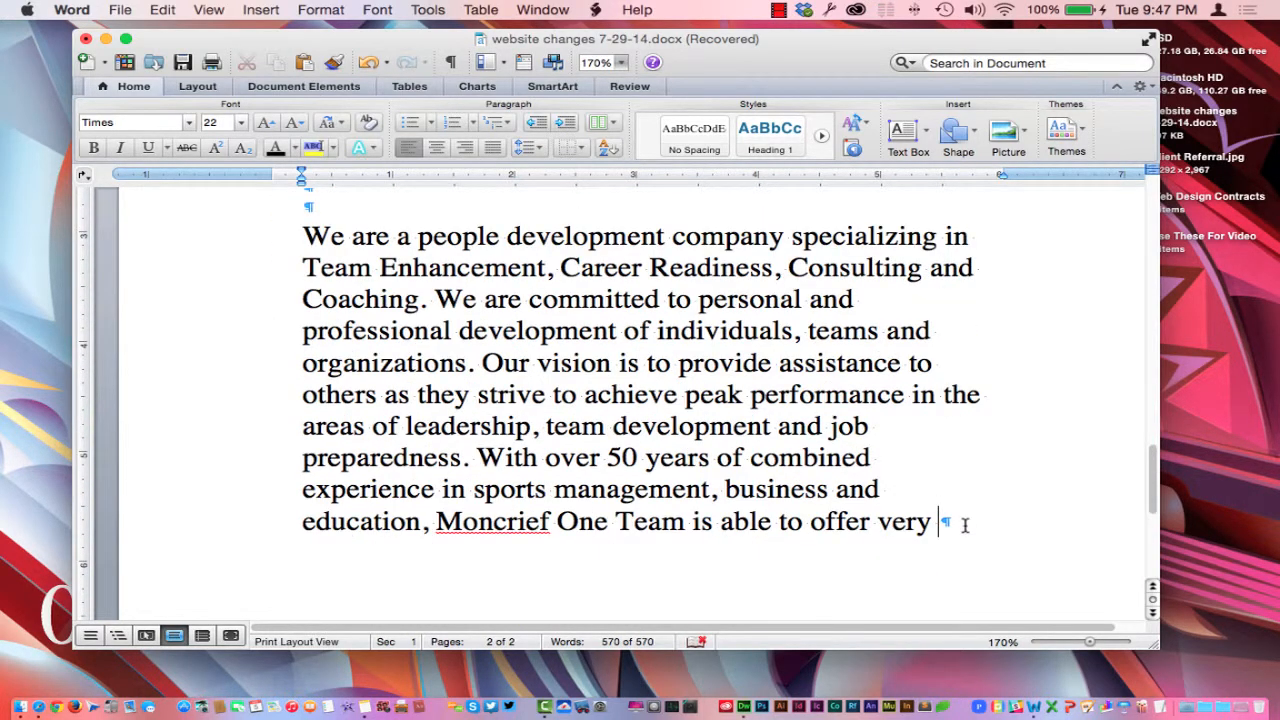
pyautogui.press('Return')
pyautogui.press('Return')
pyautogui.write('Abou')
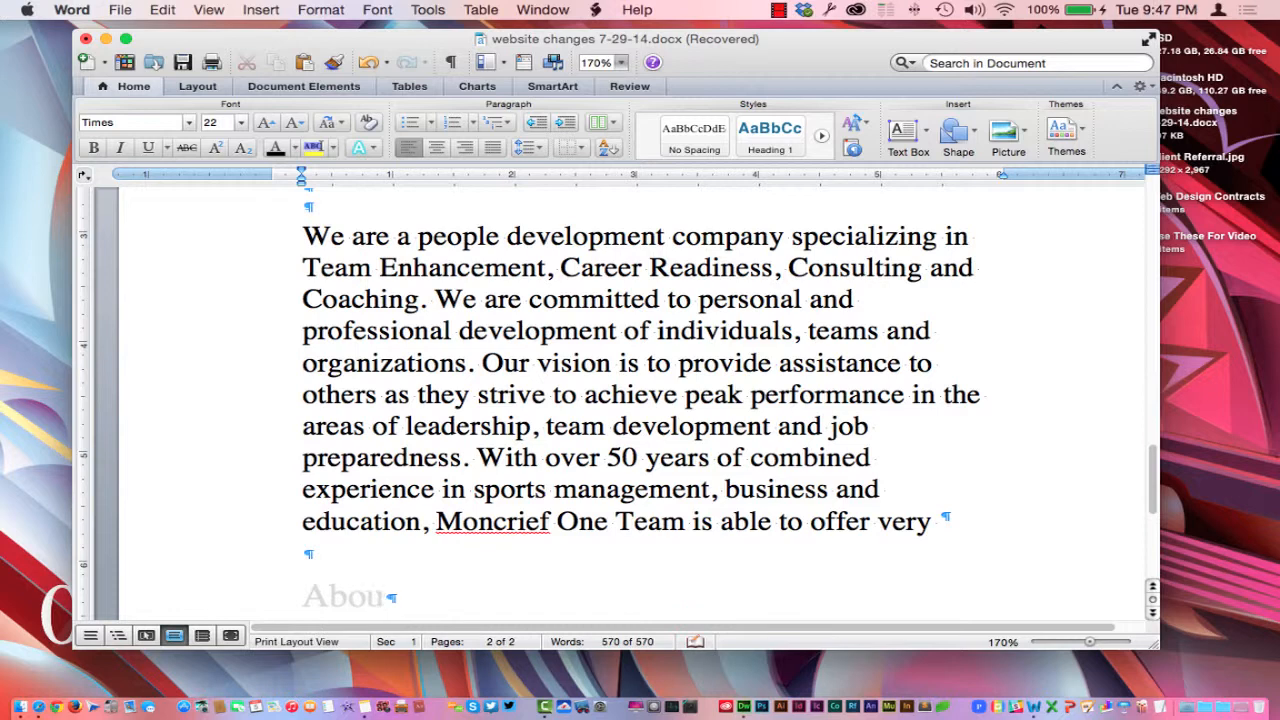
pyautogui.write('t')
# Set the font colour of the "About" heading to the standard green.
pyautogui.moveTo(400, 597); pyautogui.dragTo(293, 598)
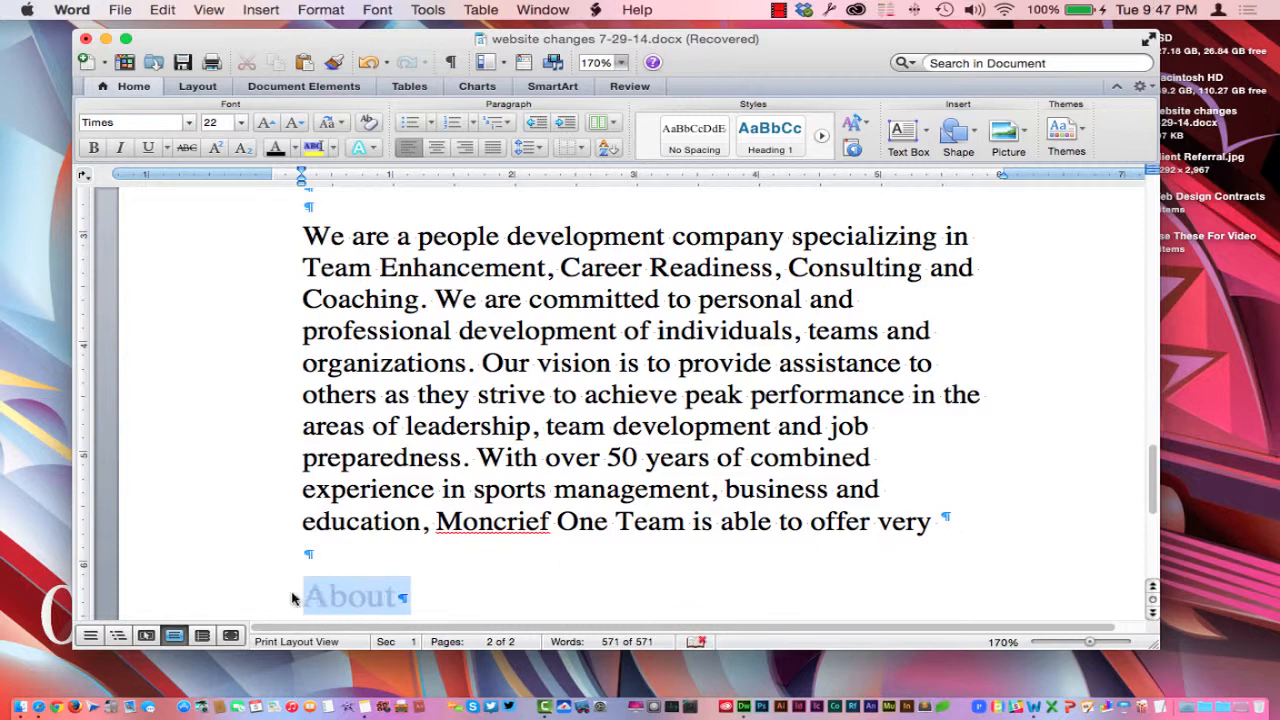
pyautogui.click(295, 148)
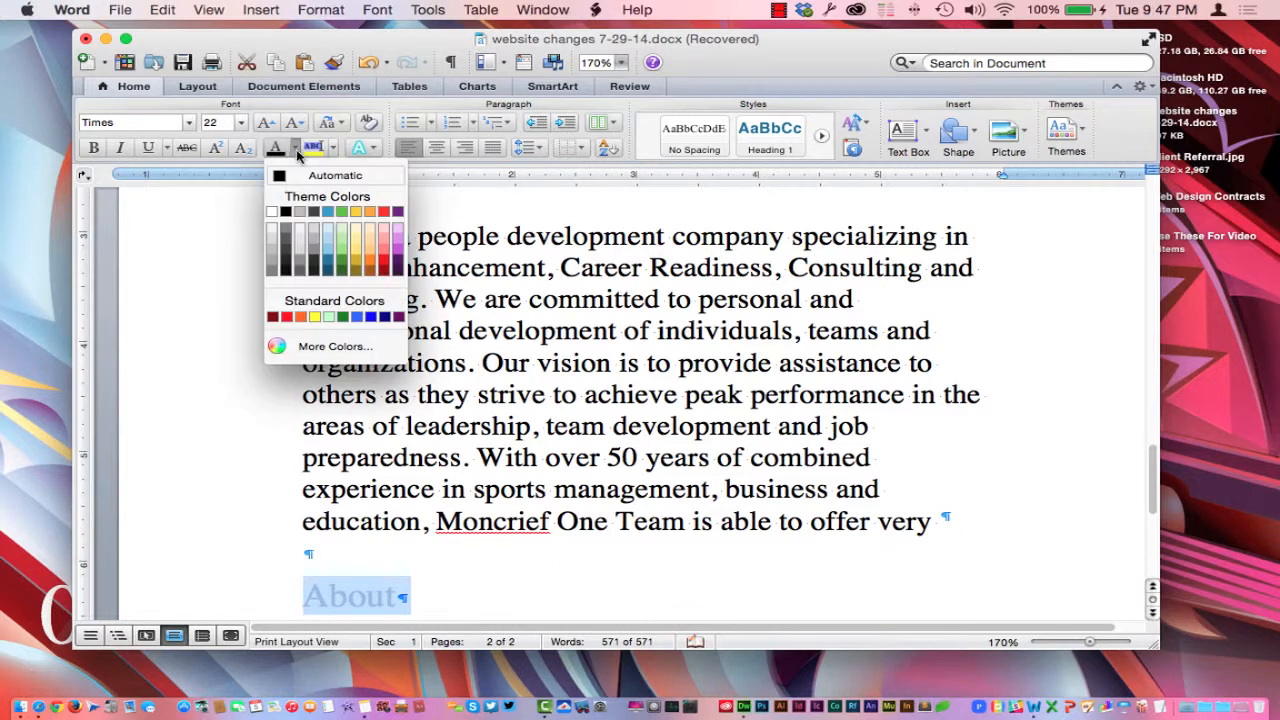
pyautogui.click(343, 316)
pyautogui.click(438, 598)
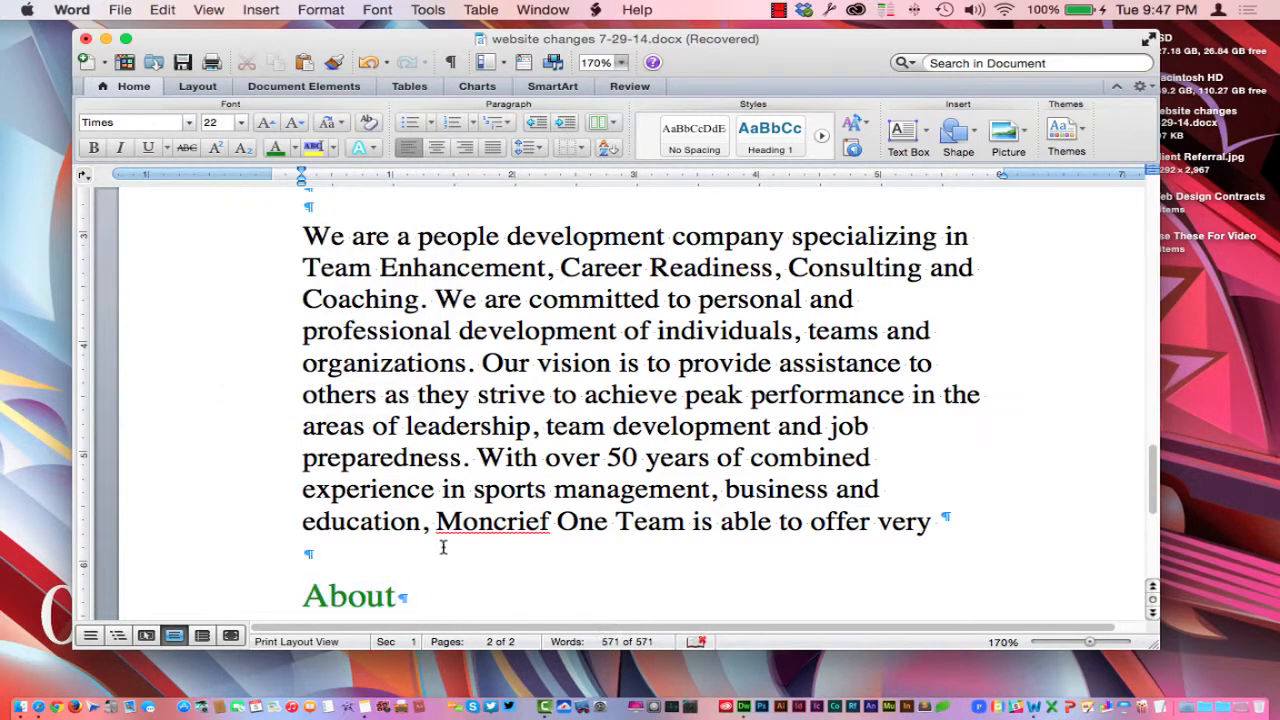
# Add tab-separated placeholder text under the About heading: "fssjjskqks" and "dsmwqdnqdnqwklfdlnqdqfcncnslcnlcnlcnlc".
pyautogui.scroll(-3, 443, 545)
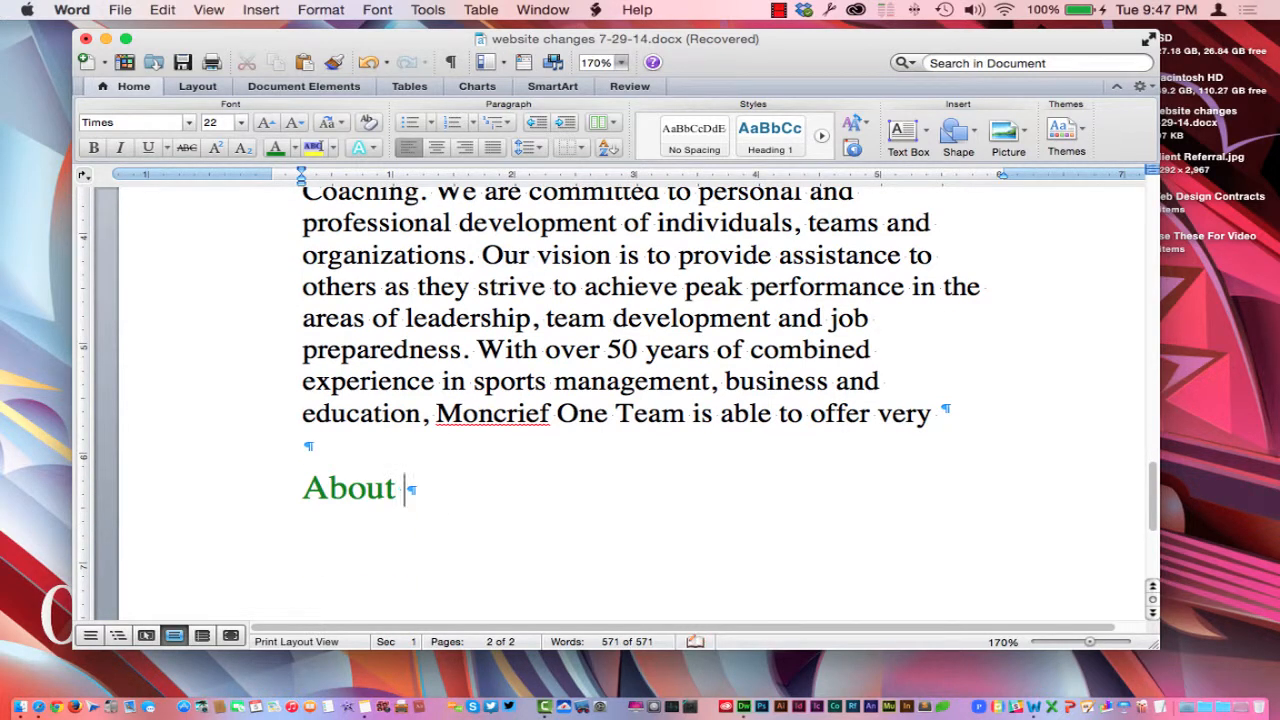
pyautogui.press('Return')
pyautogui.write('fssjjskqks')
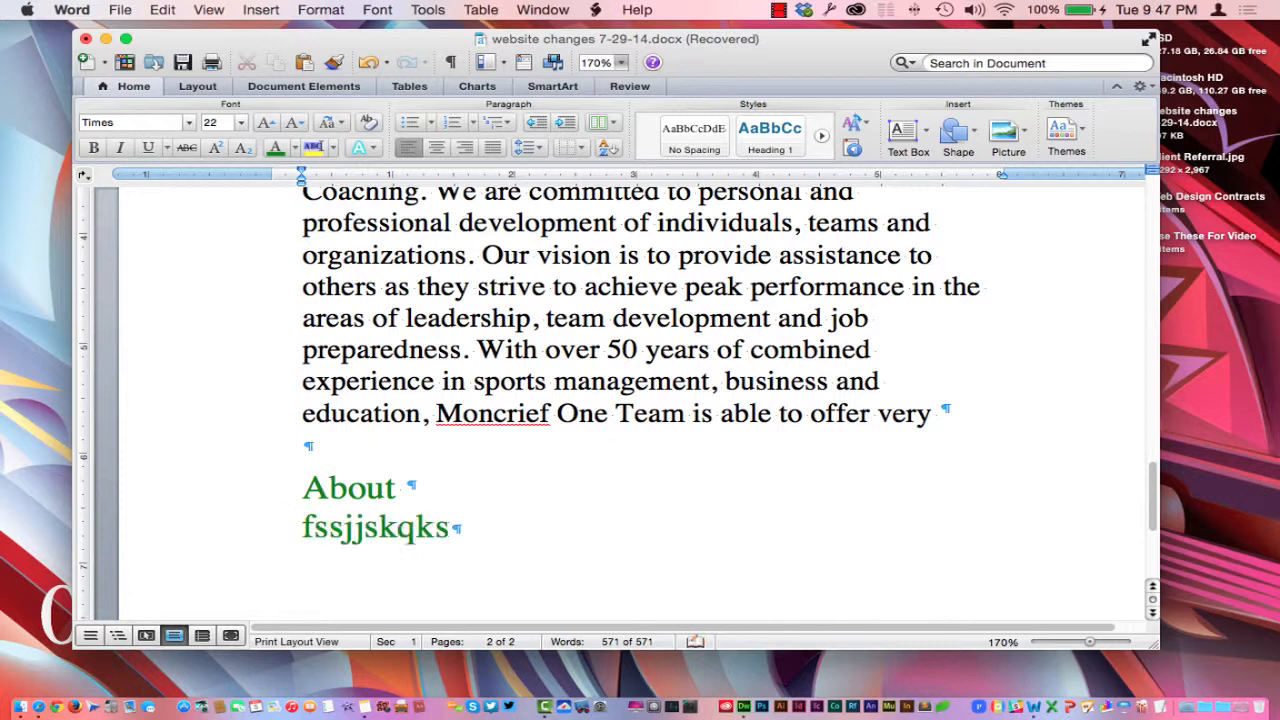
pyautogui.press('Tab')
pyautogui.write('dsmwqdnqdnqwklfd')
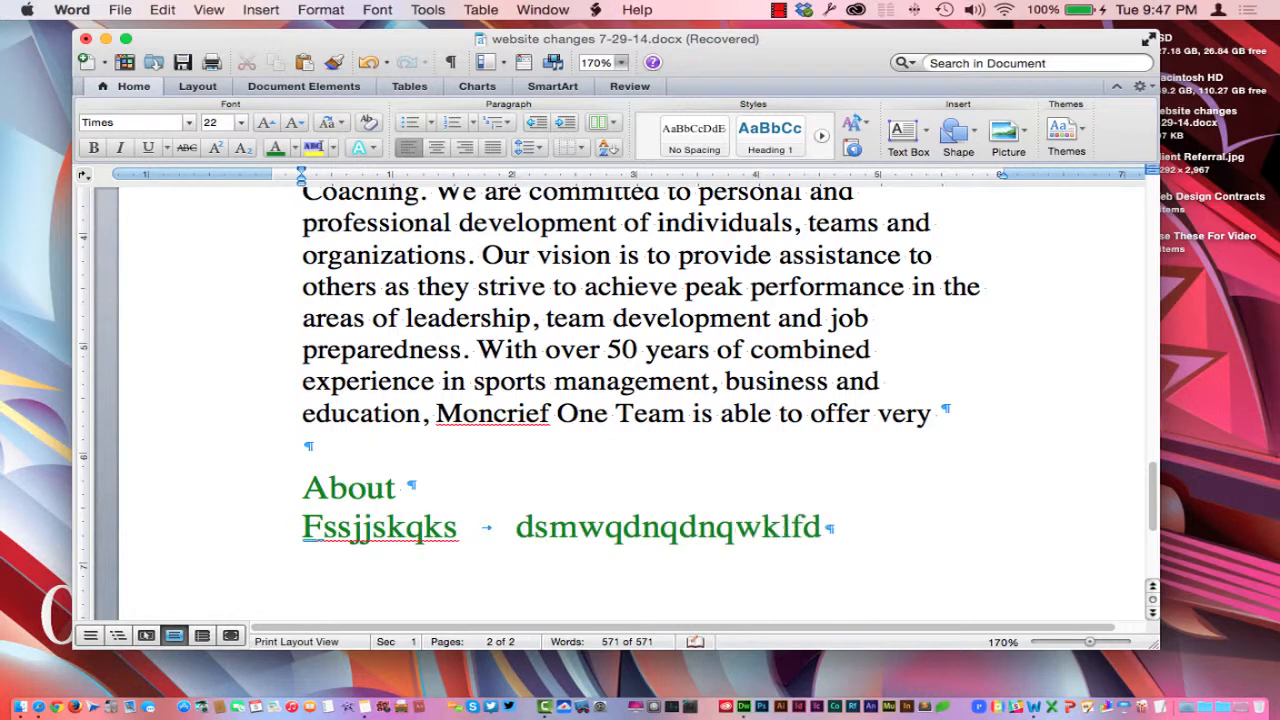
pyautogui.write('lnqdqfcncnslcnlcnlcnlc')
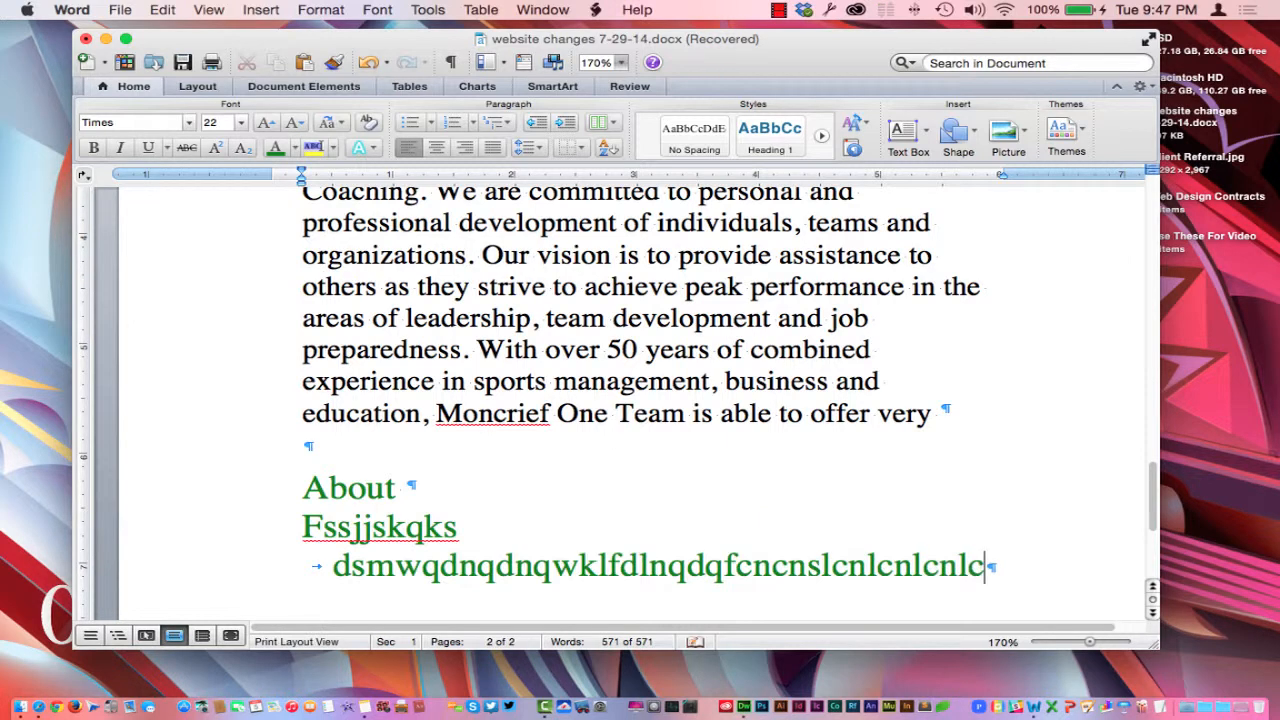
# Remove the tab between the two placeholder strings so they run together as one, and return to the end of the text.
pyautogui.click(332, 566)
pyautogui.press('BackSpace')
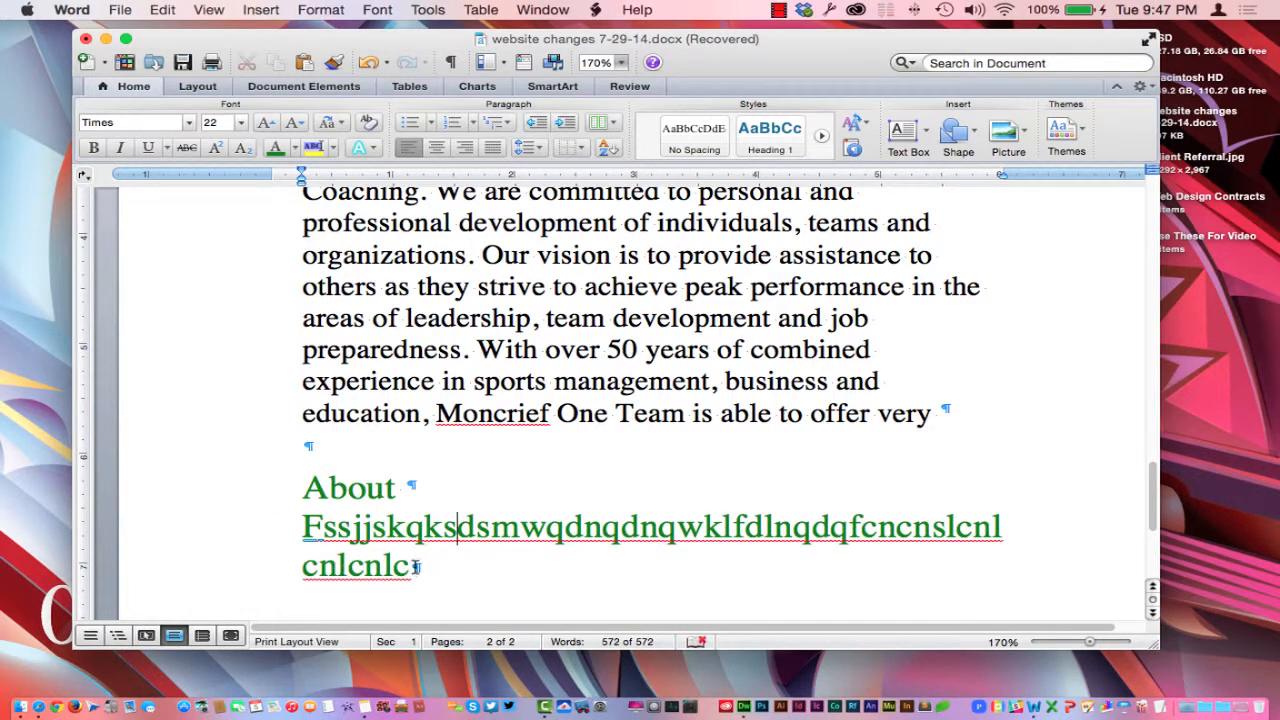
pyautogui.click(416, 566)
pyautogui.scroll(8, 470, 455)
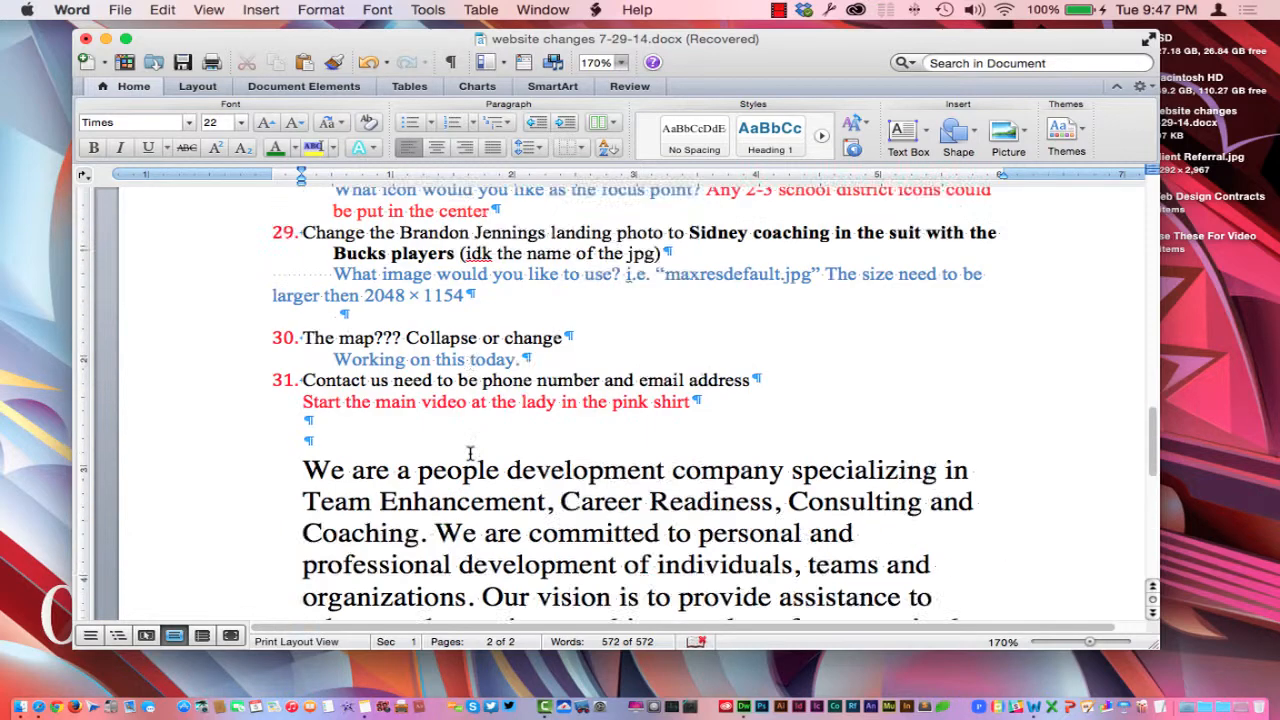
pyautogui.scroll(-2, 470, 455)
pyautogui.scroll(-1, 470, 455)
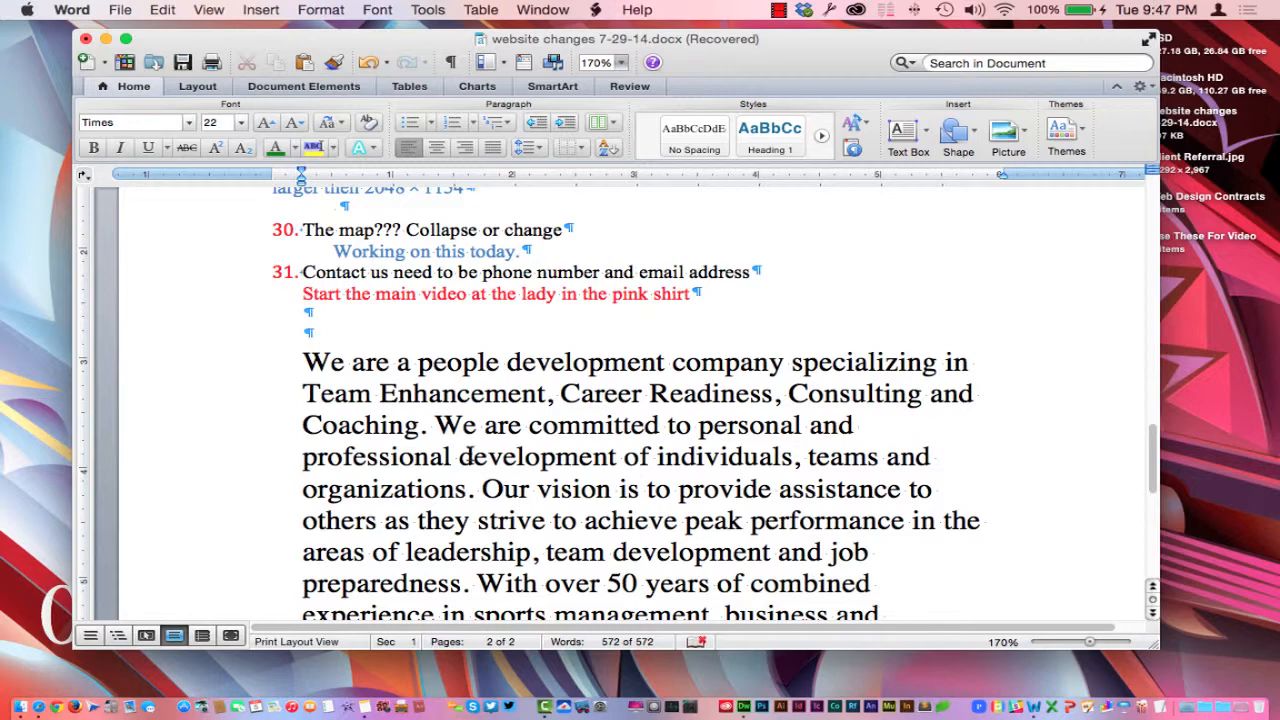
pyautogui.scroll(-3, 470, 455)
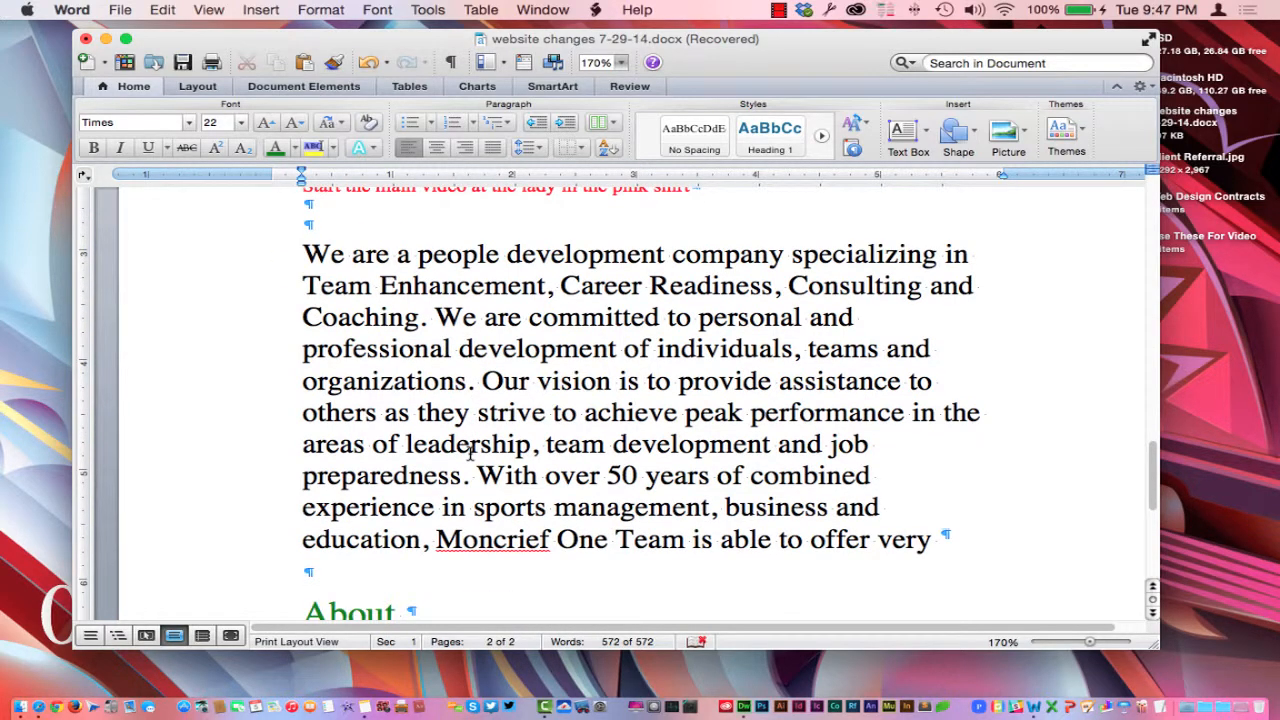
pyautogui.scroll(-5, 470, 452)
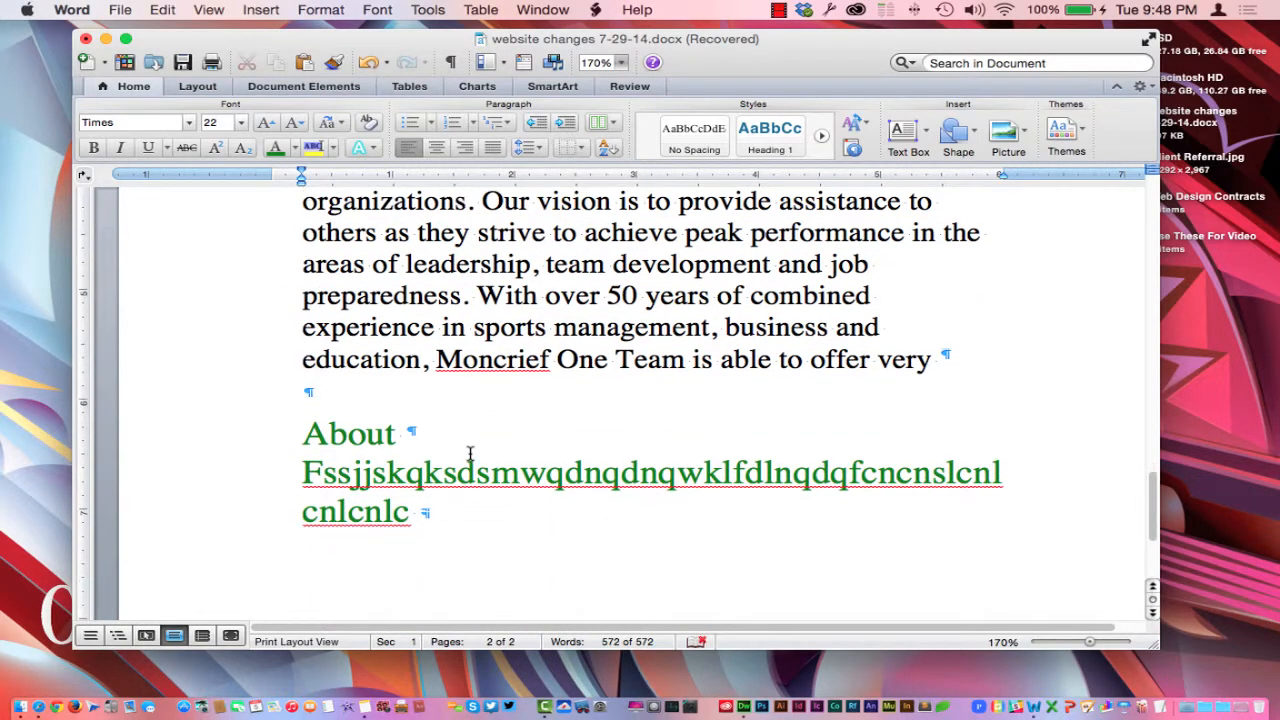
pyautogui.scroll(3, 469, 453)
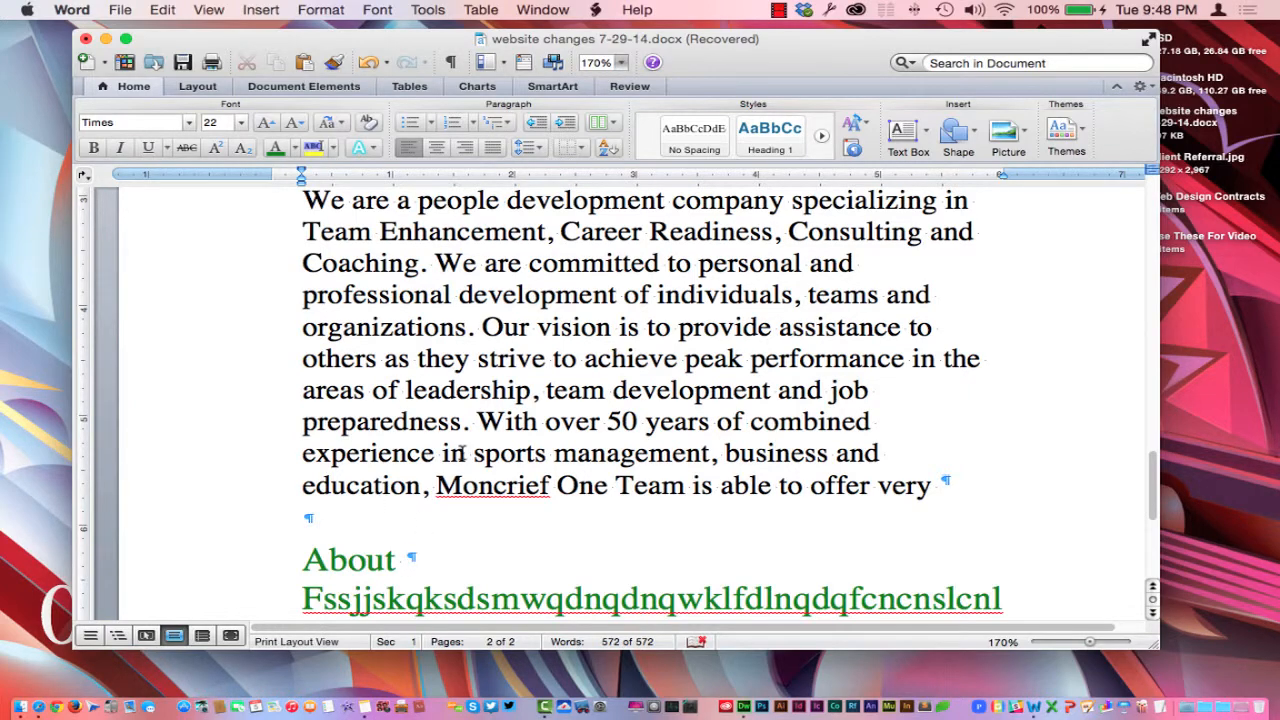
# Compare the About Us heading and text on the website in Safari with the paragraph pasted into the Word document.
pyautogui.scroll(4, 463, 453)
pyautogui.scroll(-3, 463, 453)
pyautogui.hotkey('ctrl', 'Left')
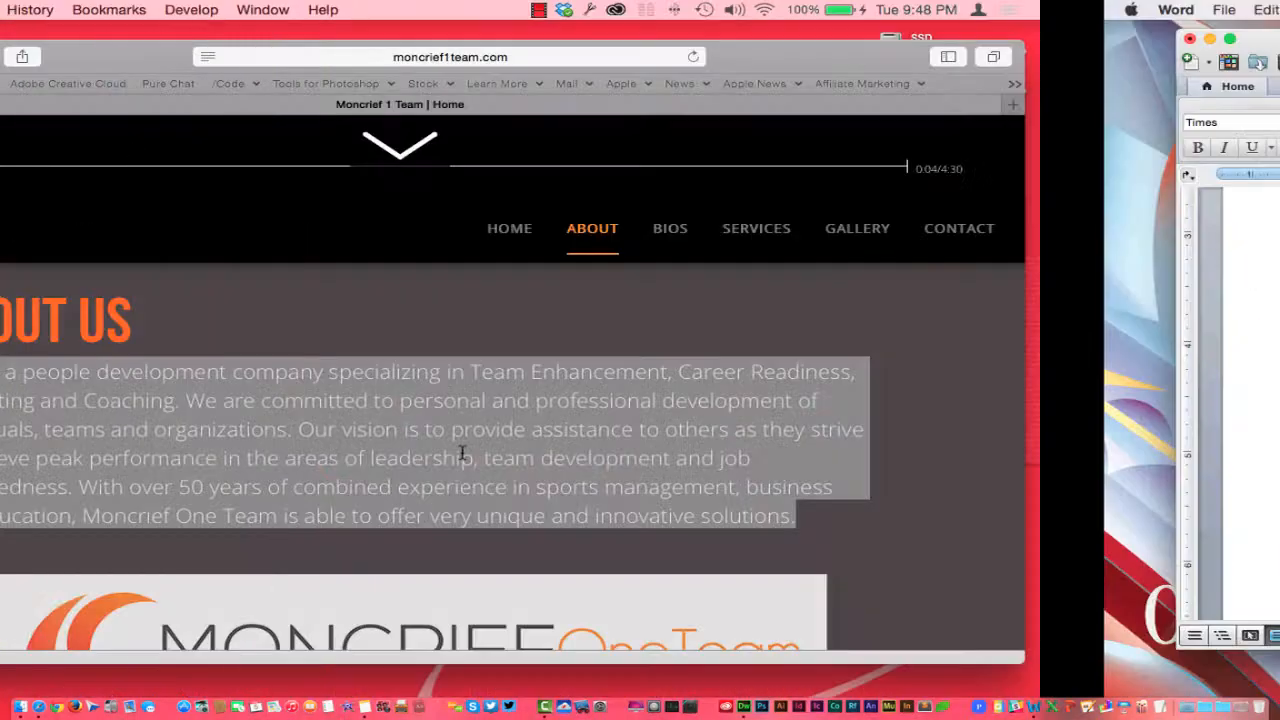
pyautogui.moveTo(212, 322); pyautogui.dragTo(400, 335)
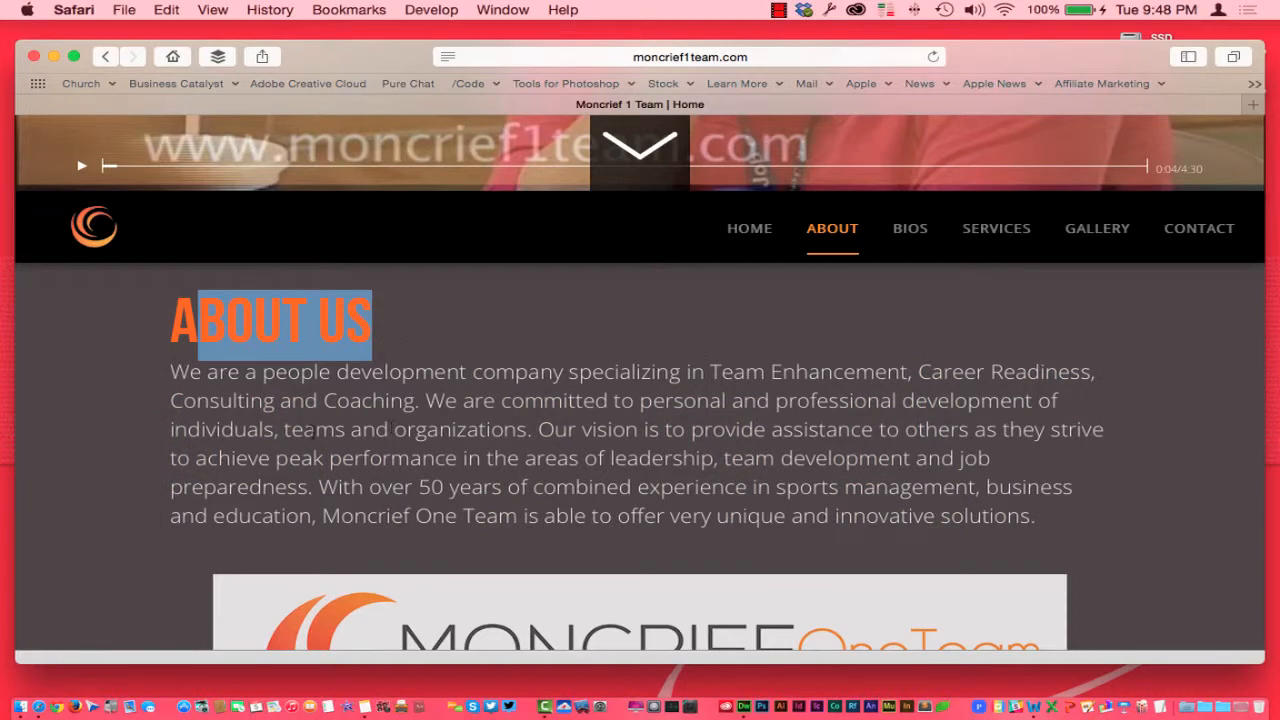
pyautogui.moveTo(312, 430); pyautogui.dragTo(508, 458)
pyautogui.hotkey('ctrl', 'Right')
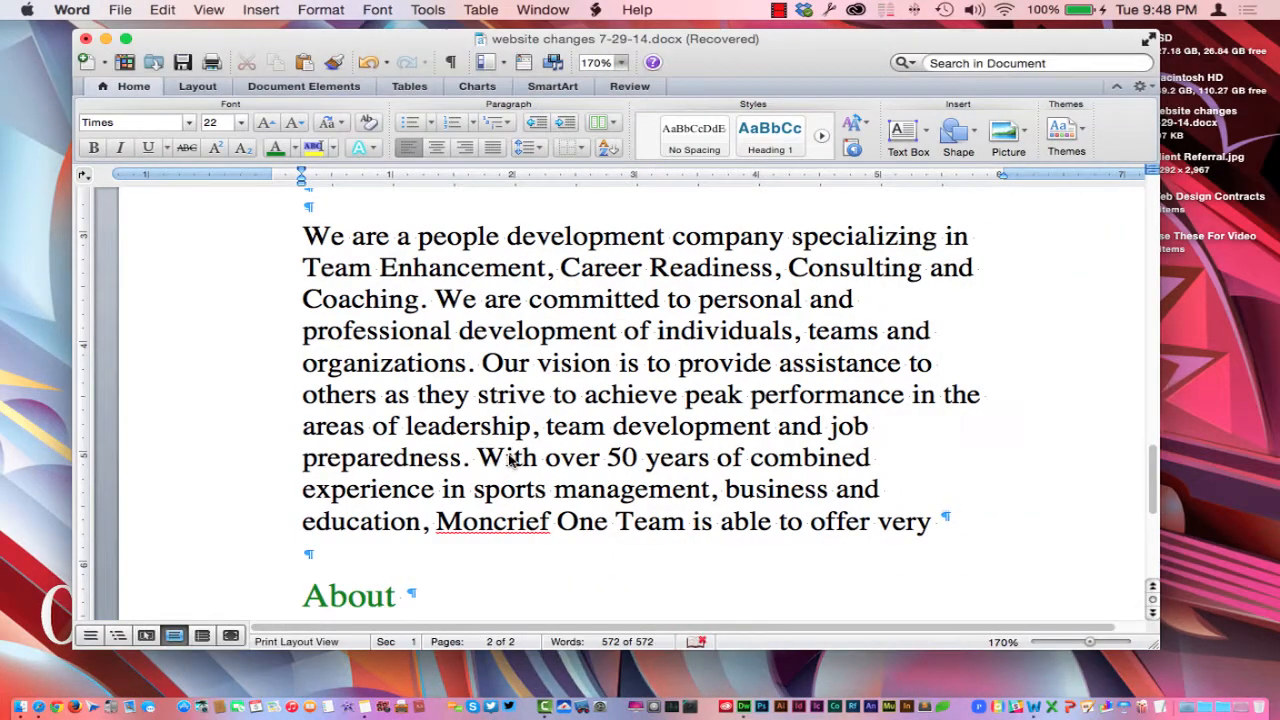
pyautogui.scroll(-2, 510, 458)
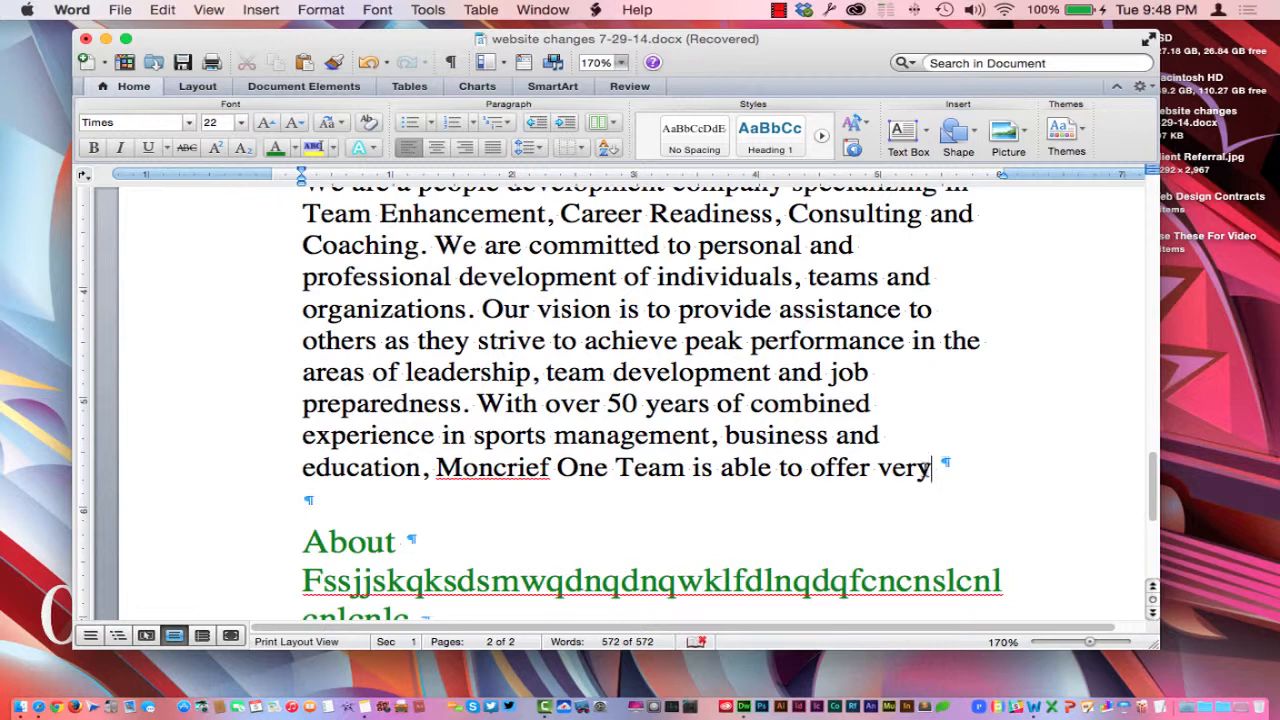
pyautogui.moveTo(931, 468); pyautogui.dragTo(350, 250)
pyautogui.scroll(4, 452, 290)
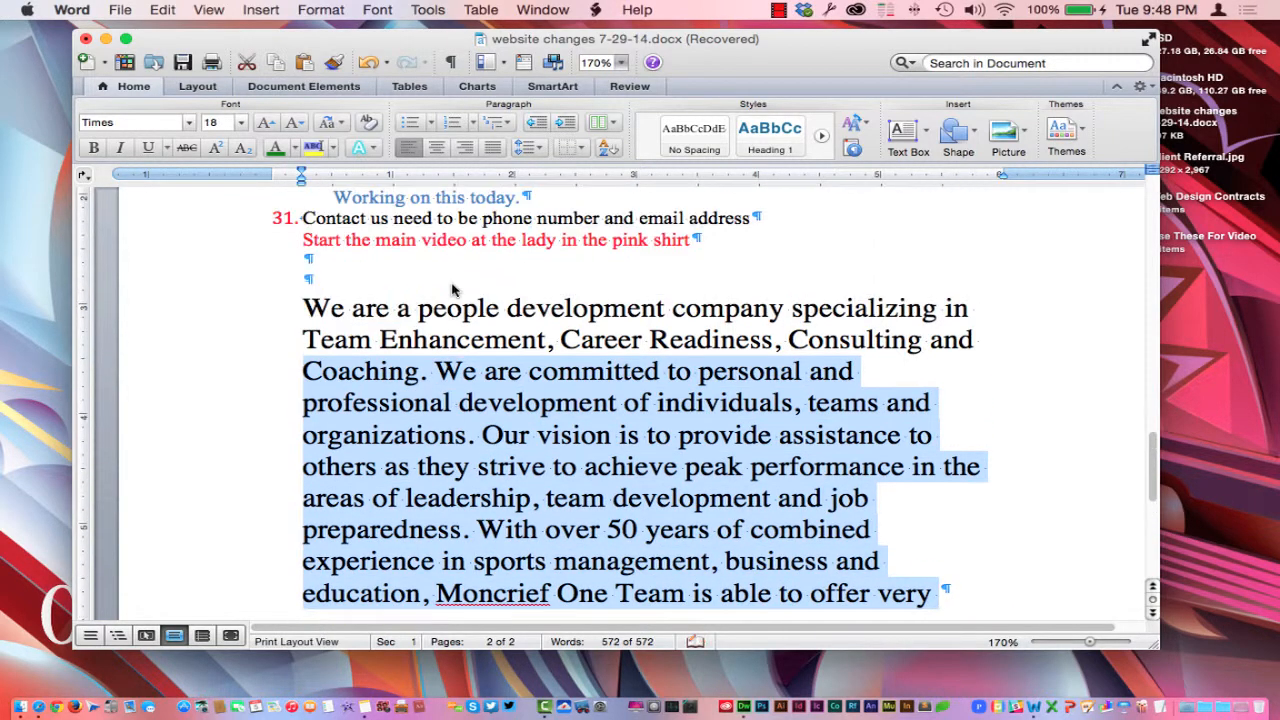
# Copy the line "We are a people development company specializing in" from the document and search for it on the web page in Safari.
pyautogui.moveTo(304, 308); pyautogui.dragTo(972, 318)
pyautogui.press('super+c')
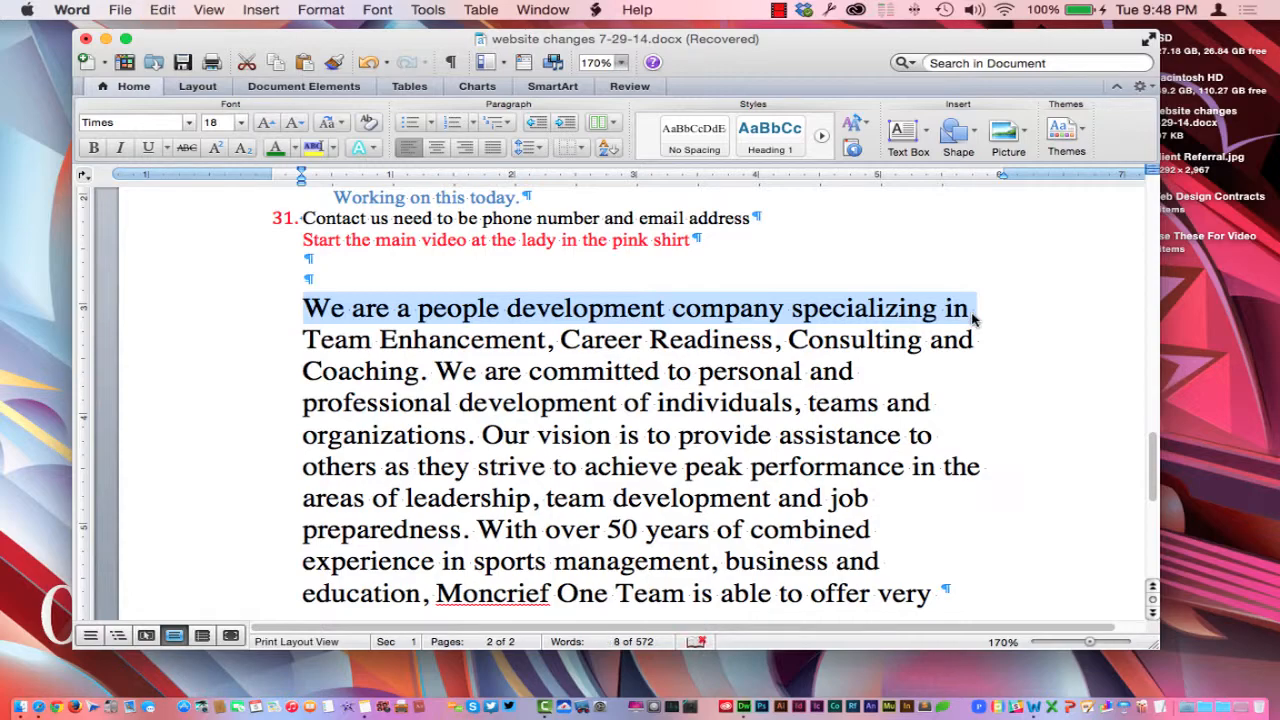
pyautogui.press('super+Tab')
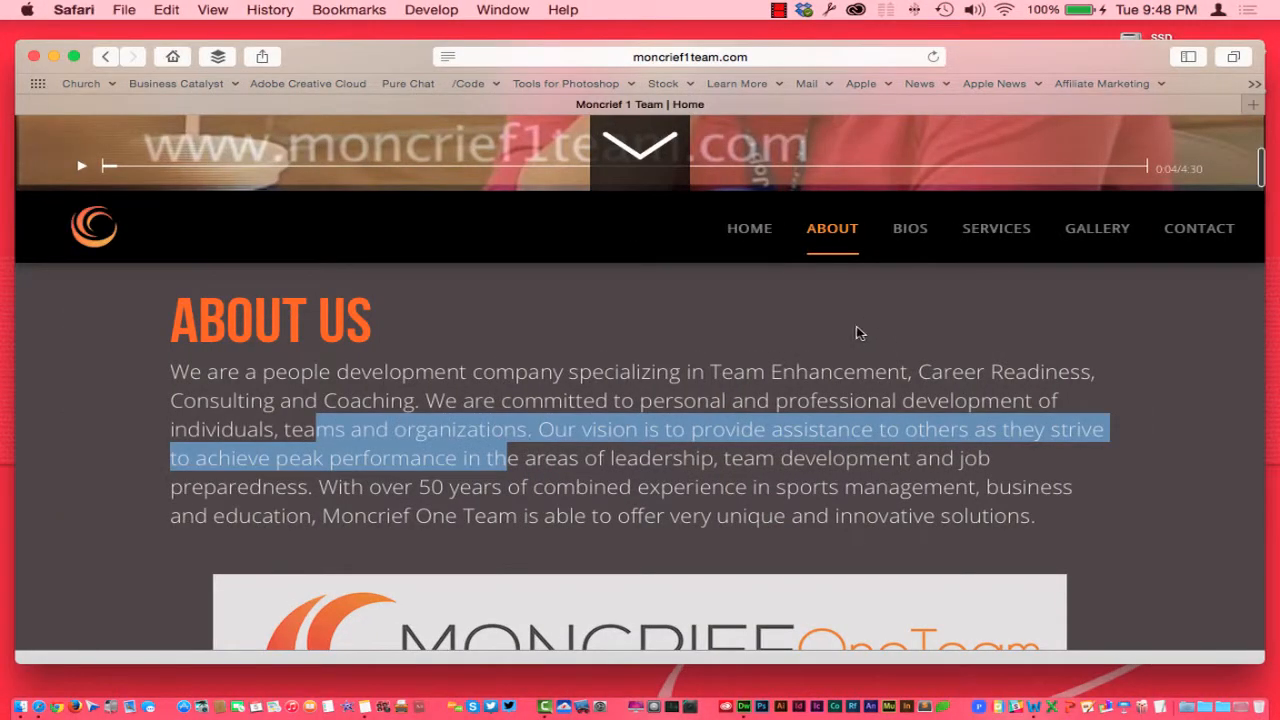
pyautogui.press('super+f')
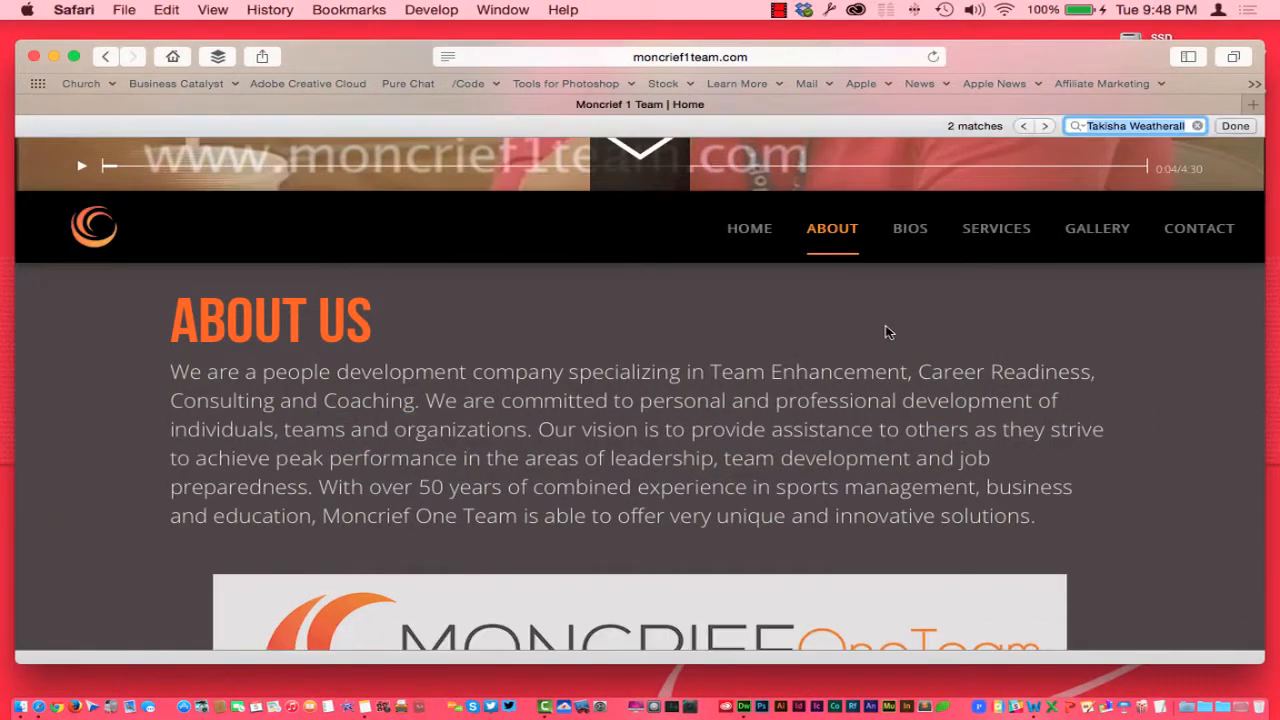
pyautogui.press('super+v')
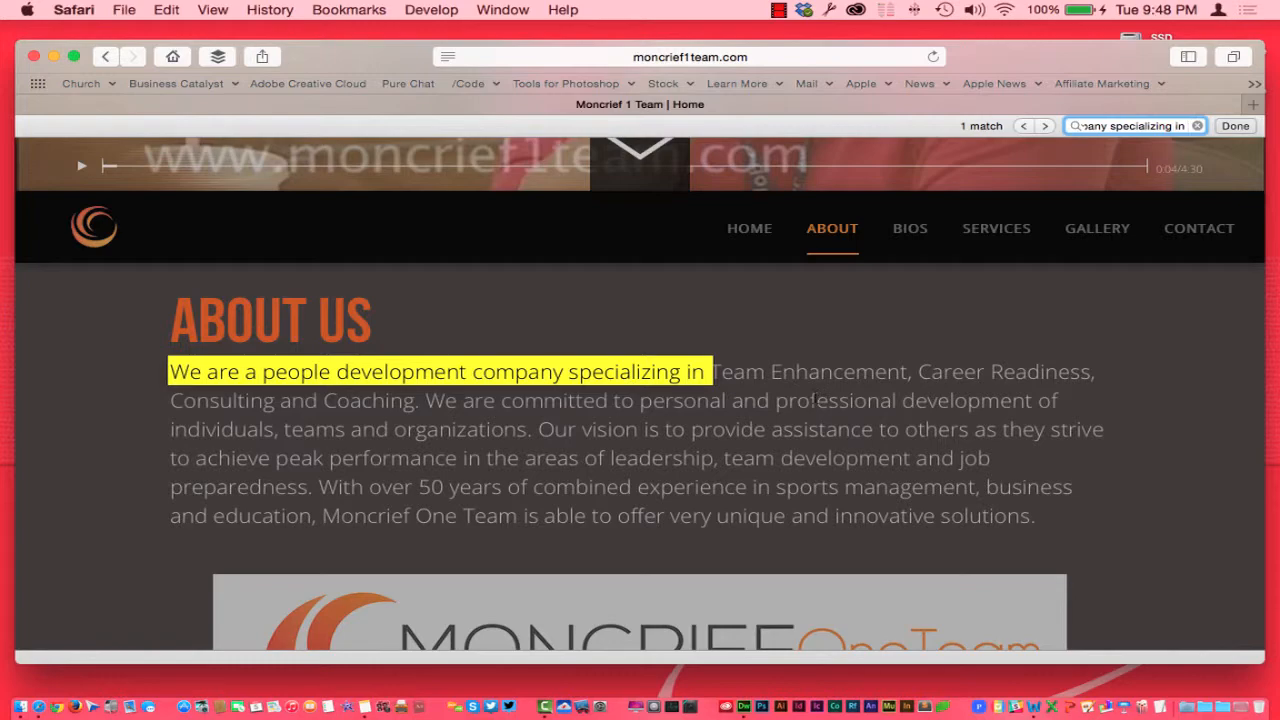
# Review the green replacement text in Word against the original paragraph and the matching About Us text on the website.
pyautogui.hotkey('ctrl', 'Right')
pyautogui.scroll(-4, 815, 397)
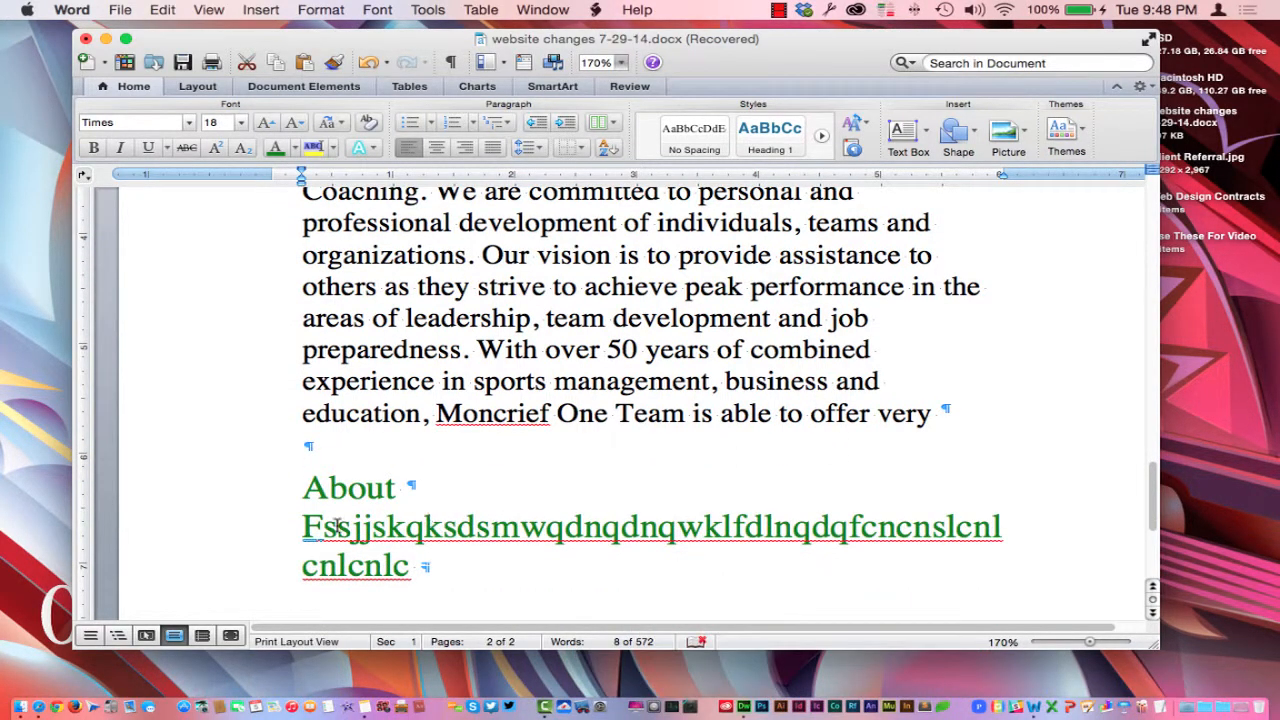
pyautogui.moveTo(303, 528); pyautogui.dragTo(528, 545)
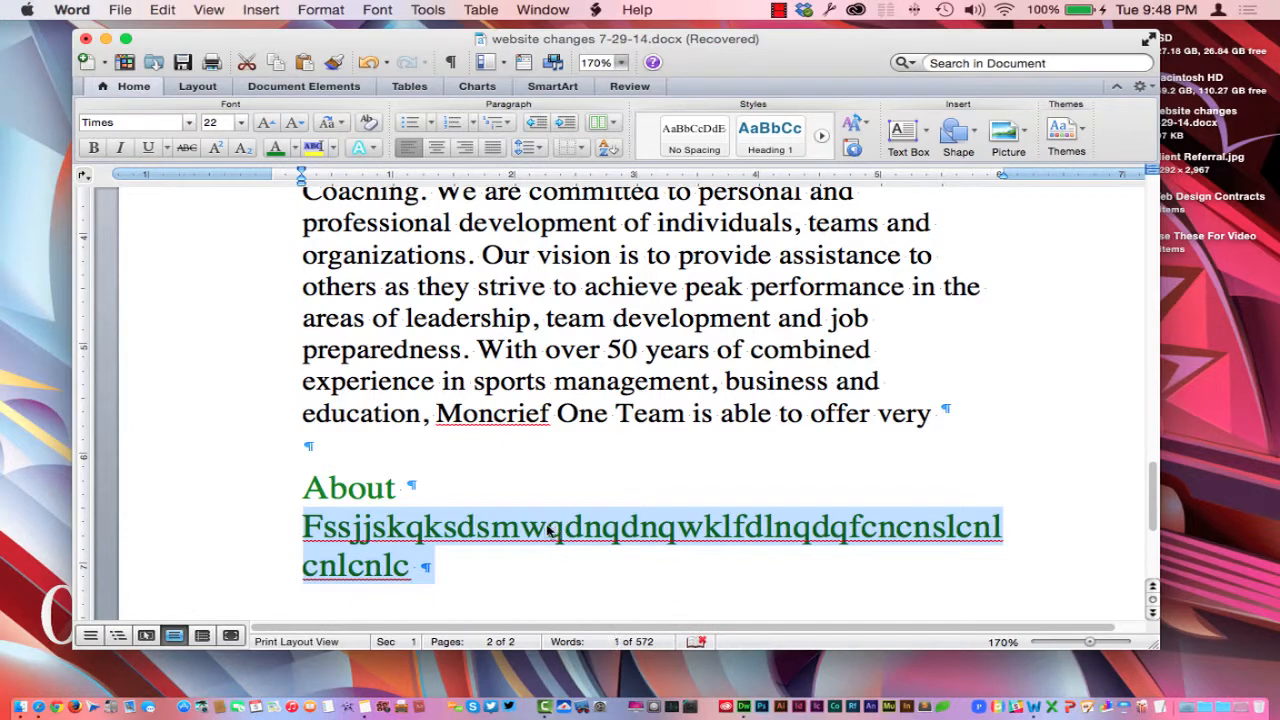
pyautogui.hotkey('ctrl', 'Left')
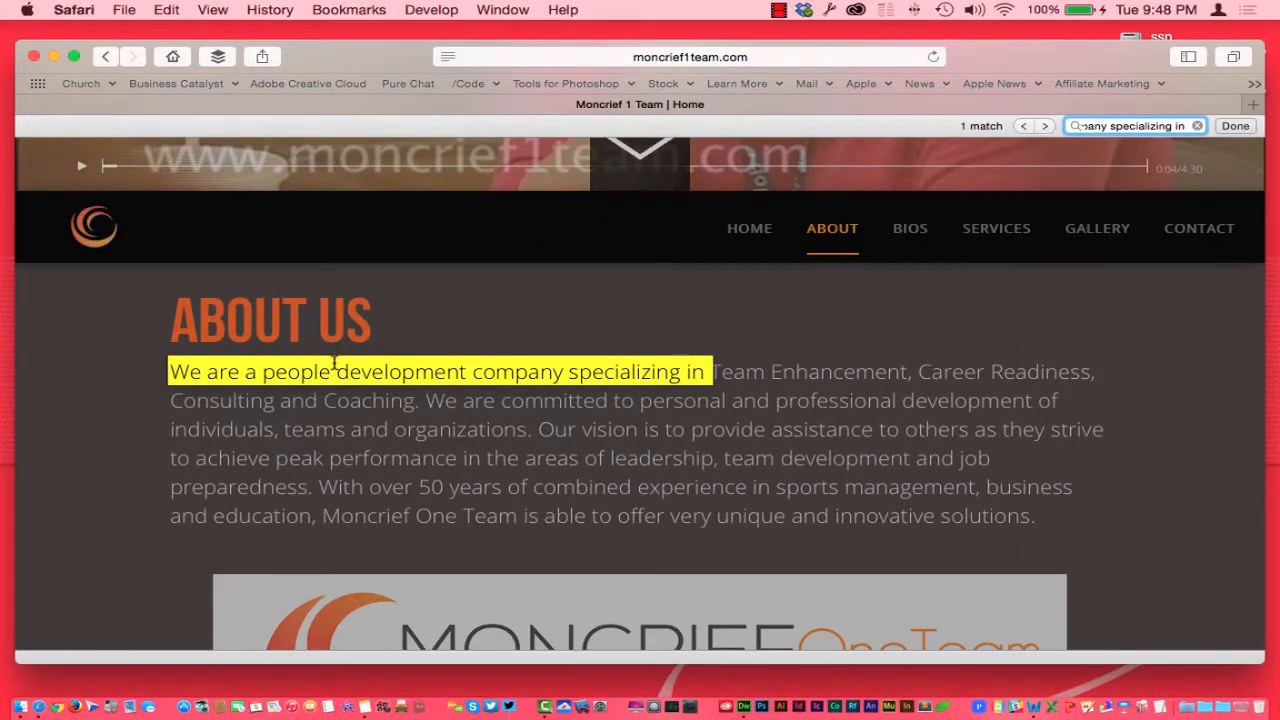
pyautogui.hotkey('ctrl', 'Right')
pyautogui.moveTo(303, 255); pyautogui.dragTo(548, 343)
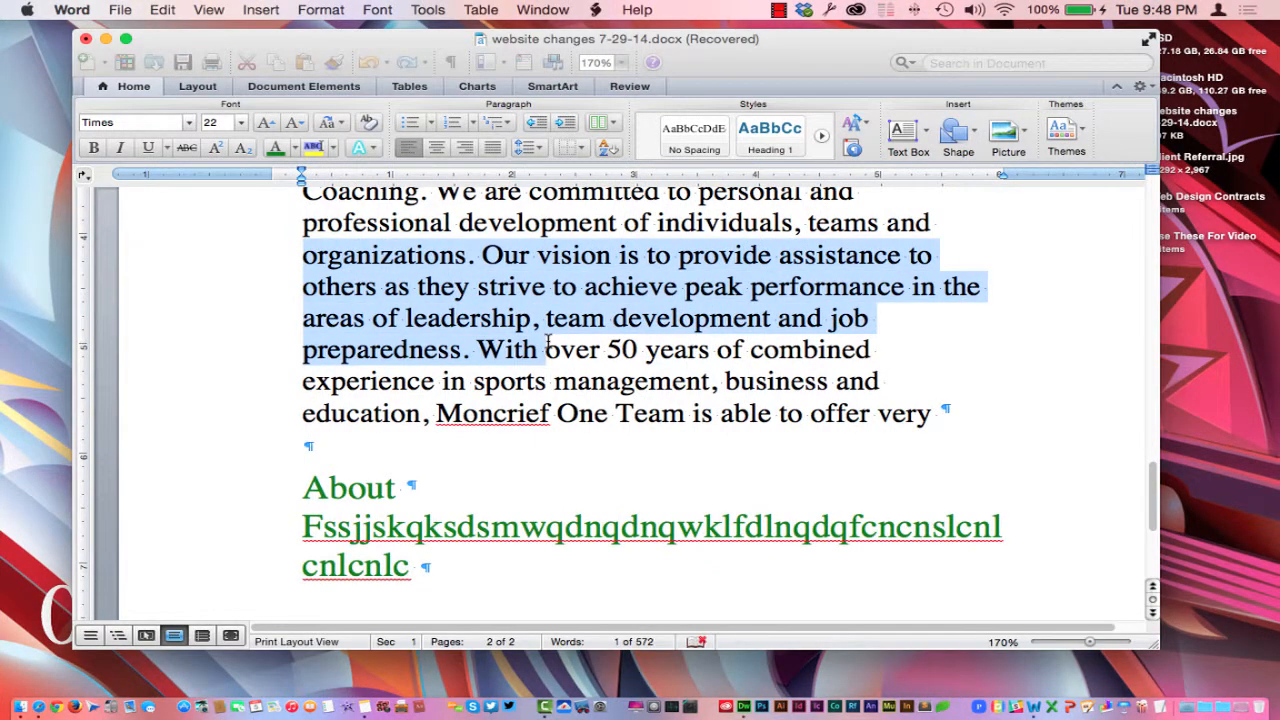
pyautogui.moveTo(303, 527); pyautogui.dragTo(415, 540)
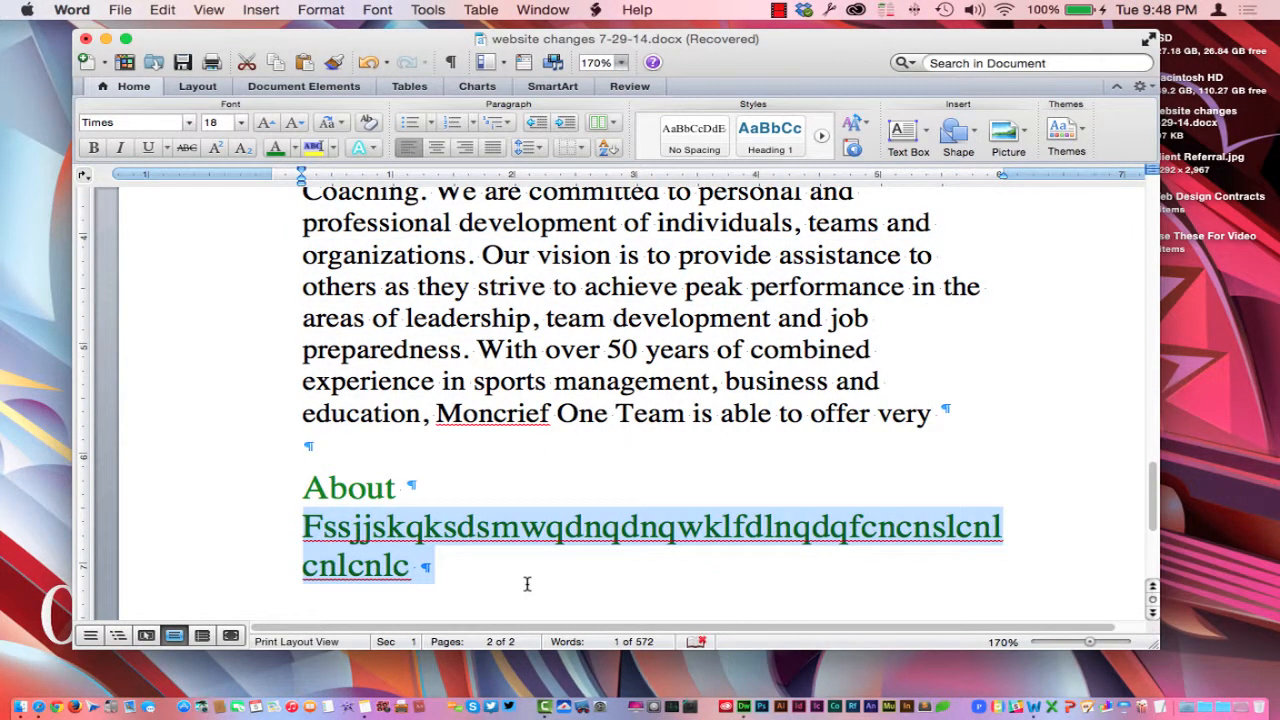
pyautogui.scroll(6, 564, 501)
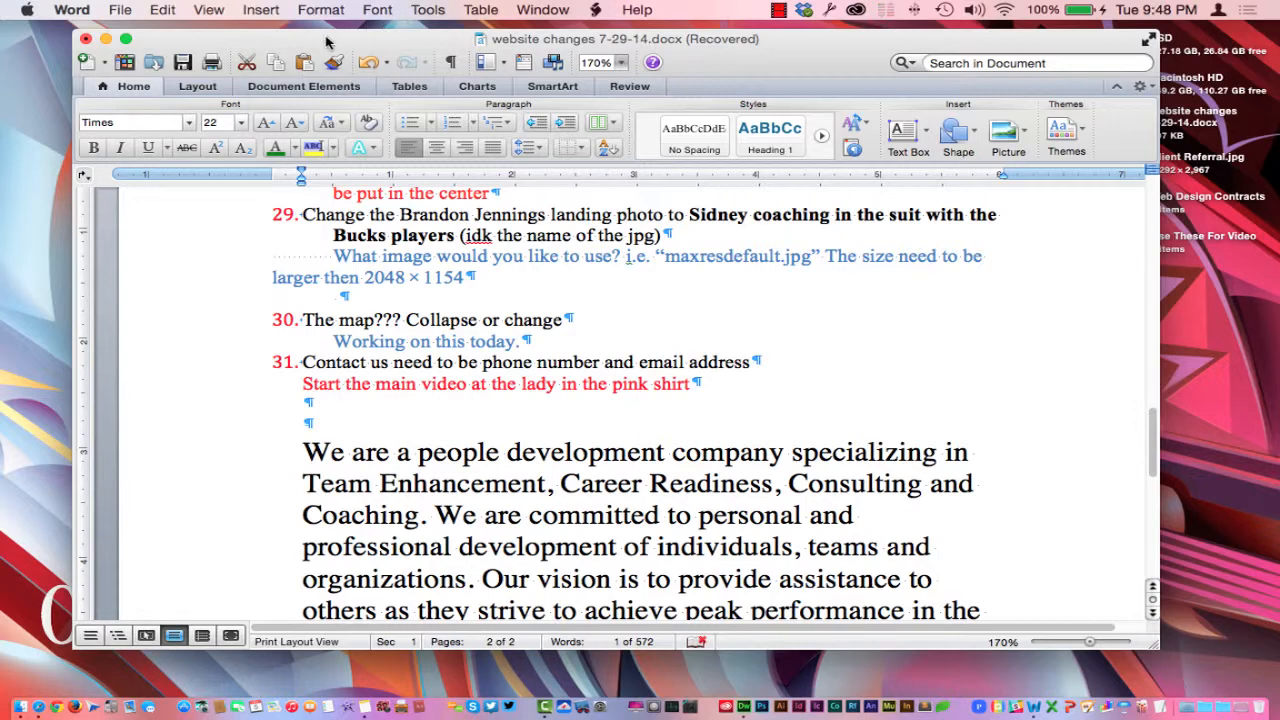
# Begin saving a copy of the document under the name "about us" in Word Document (.docx) format.
pyautogui.moveTo(326, 42); pyautogui.dragTo(330, 58)
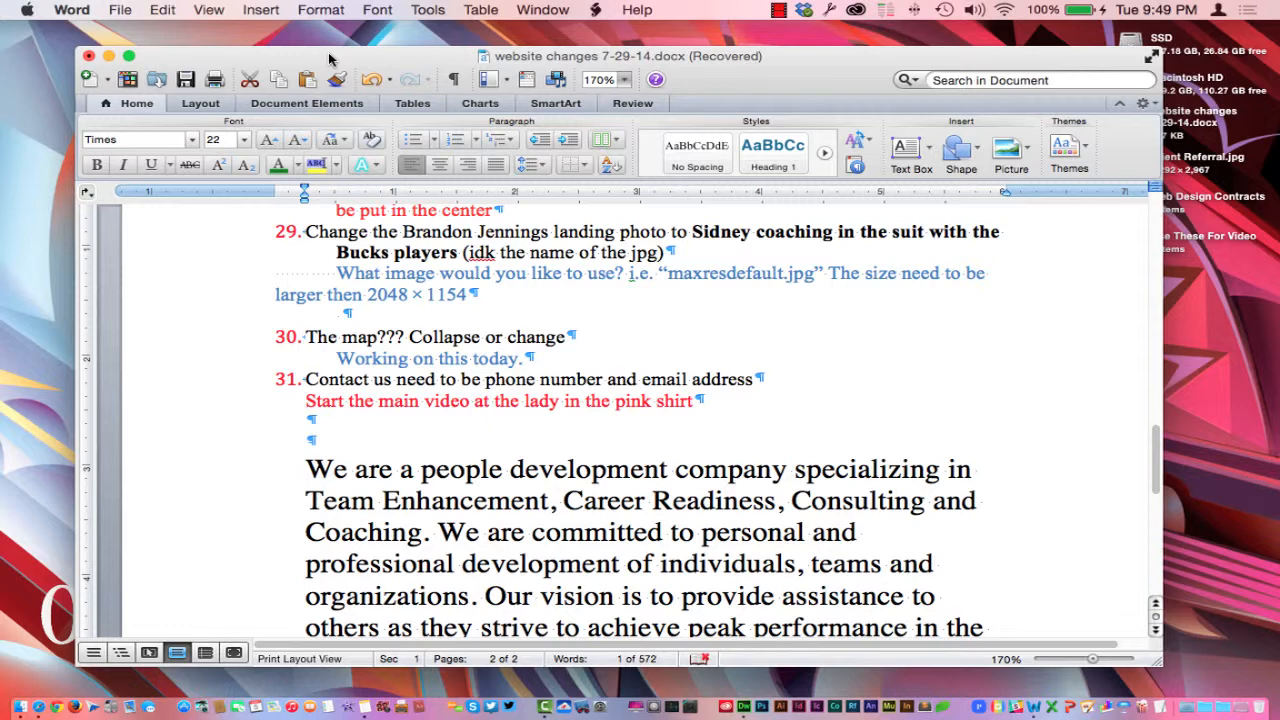
pyautogui.click(120, 12)
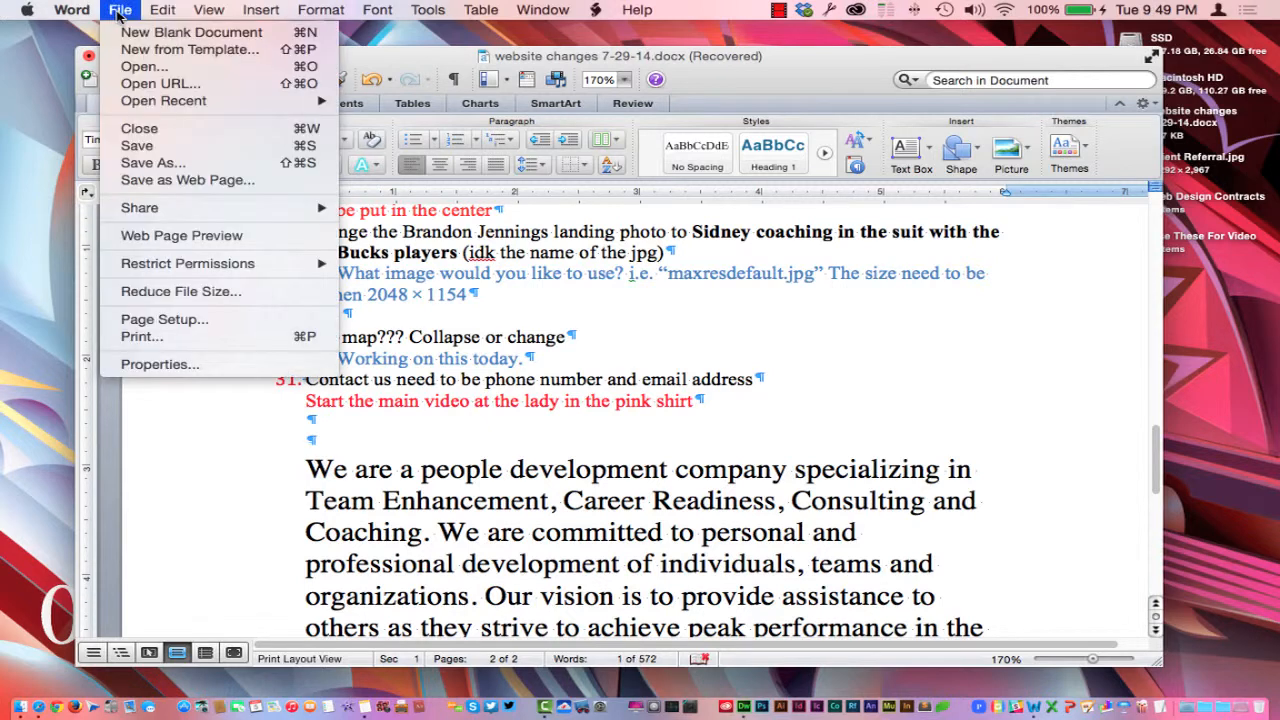
pyautogui.click(175, 164)
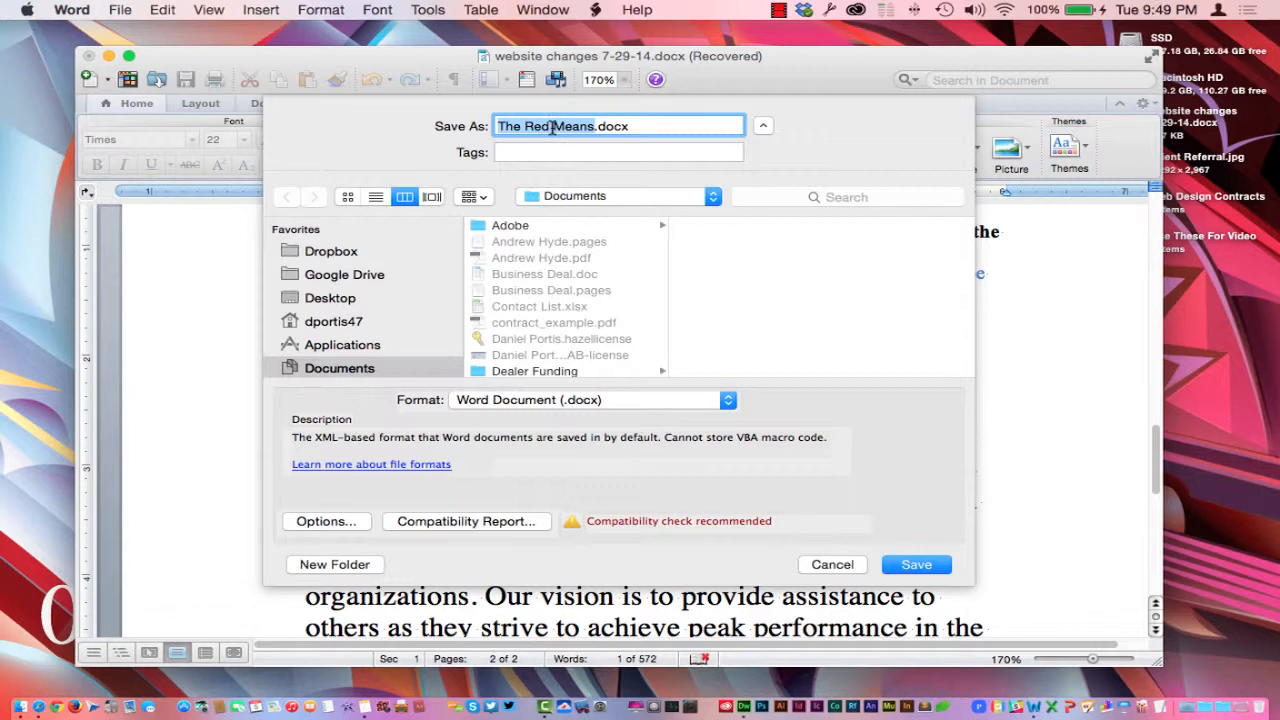
pyautogui.write('about ')
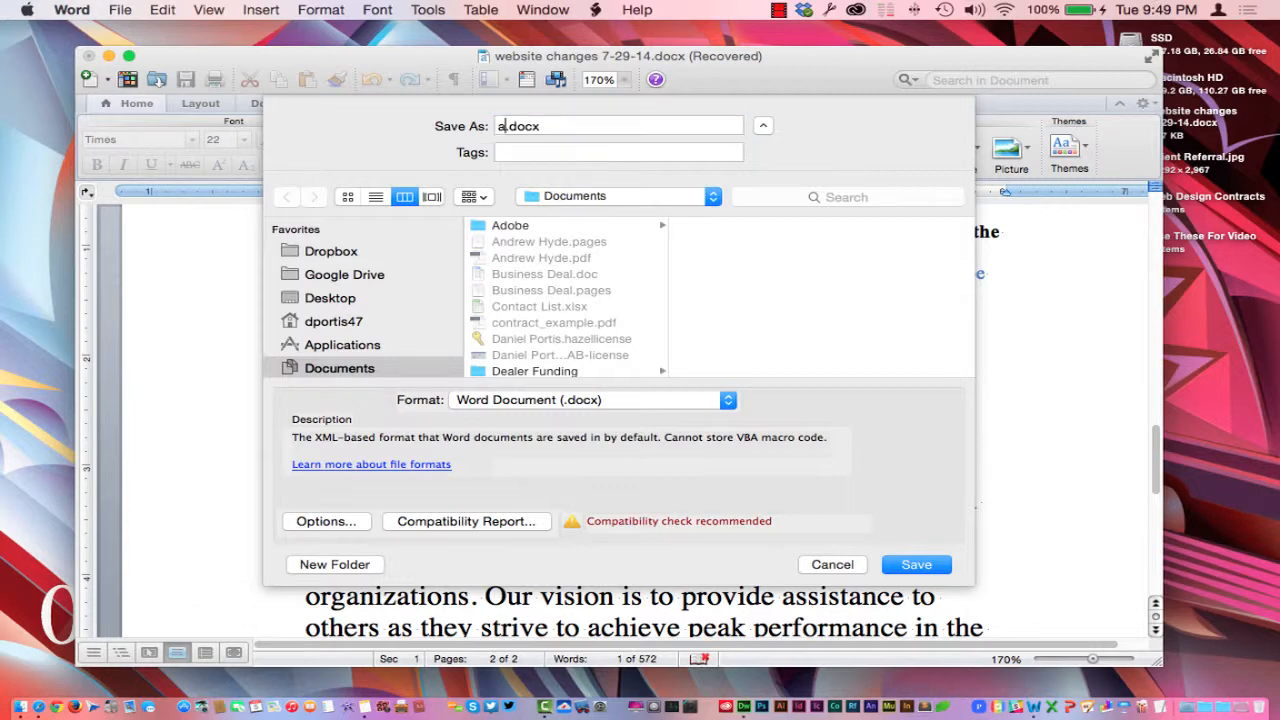
pyautogui.write('us')
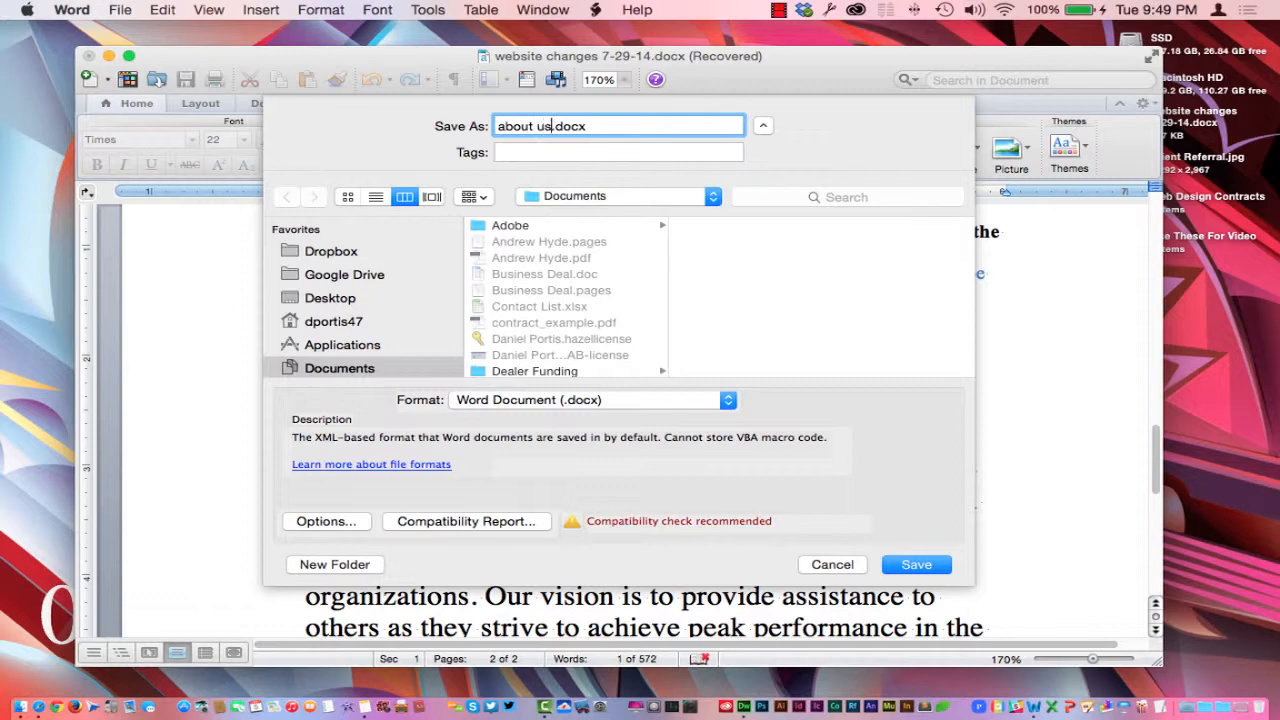
# Choose the "2. About Section" folder in the client's project under Dropbox's www folder as the save location, and cancel the save.
pyautogui.scroll(-5, 596, 226)
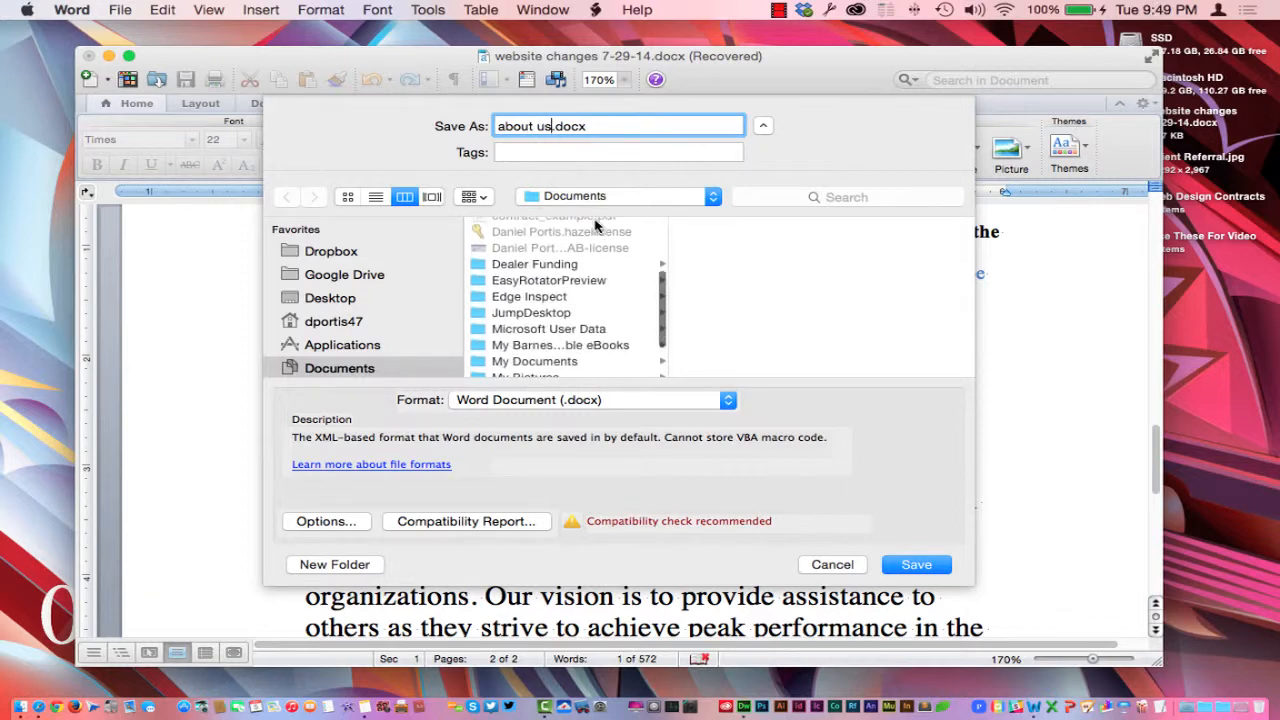
pyautogui.click(327, 250)
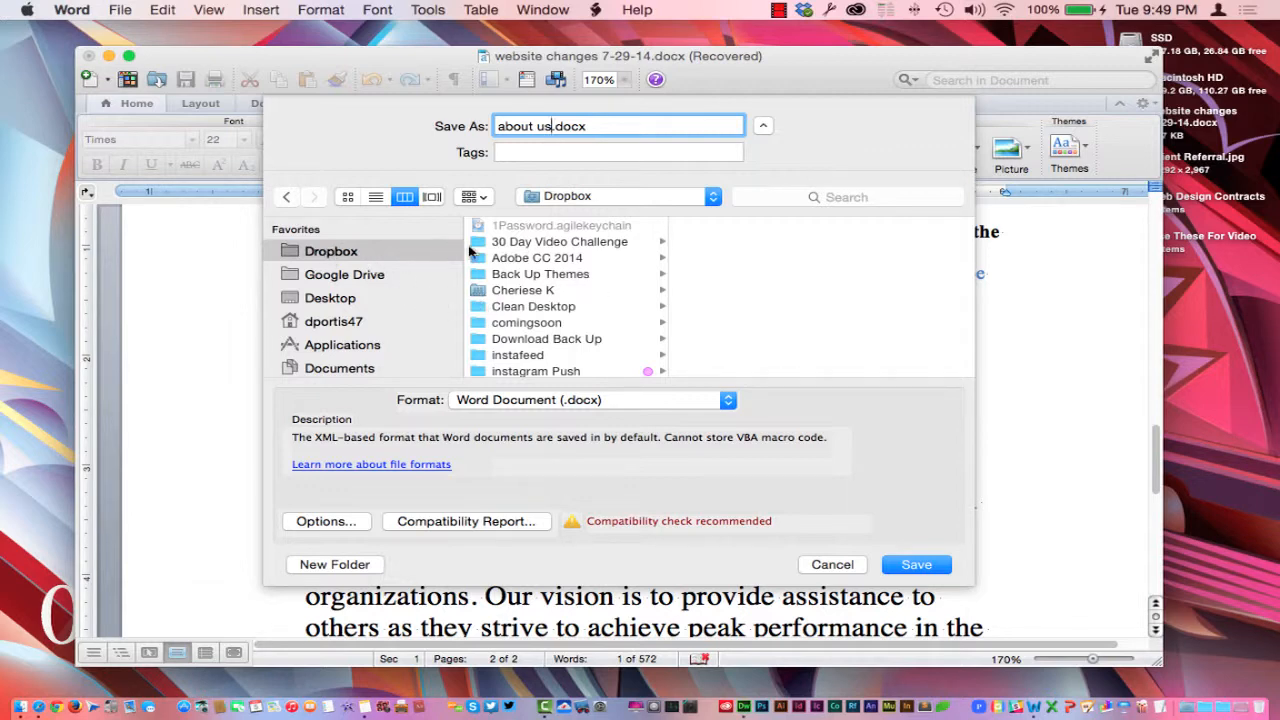
pyautogui.scroll(-10, 517, 255)
pyautogui.scroll(-5, 517, 255)
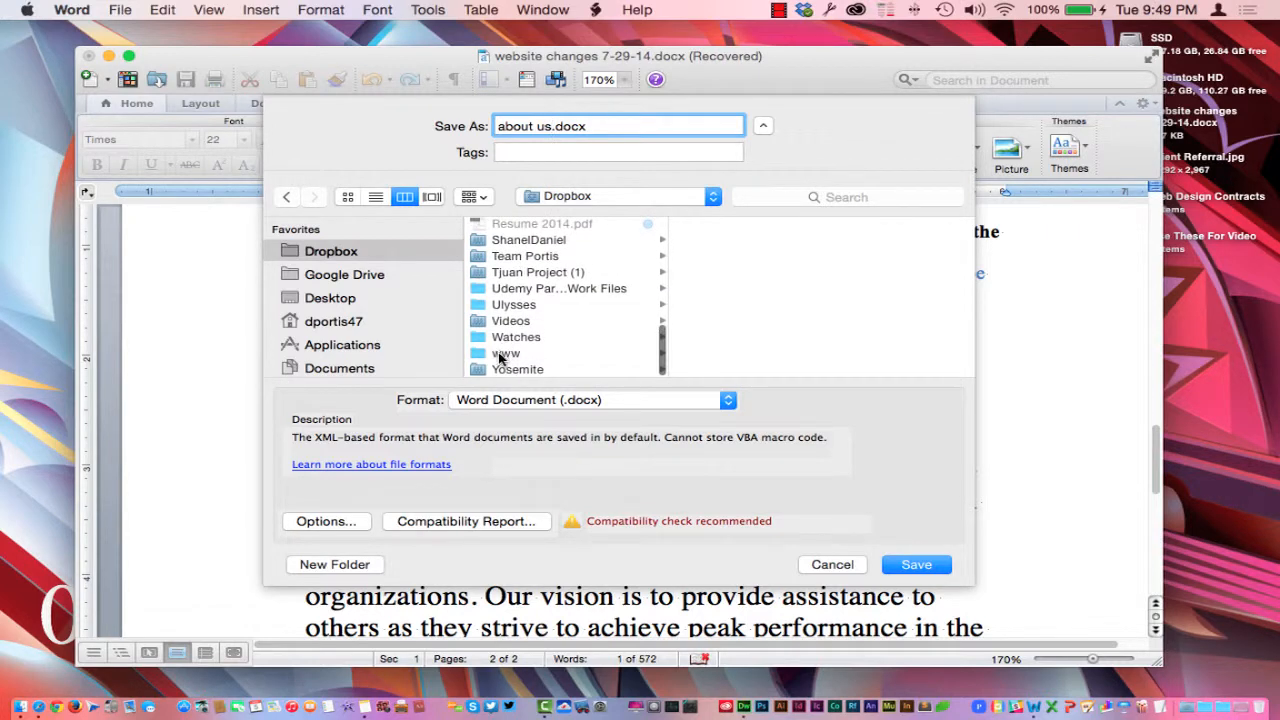
pyautogui.click(505, 354)
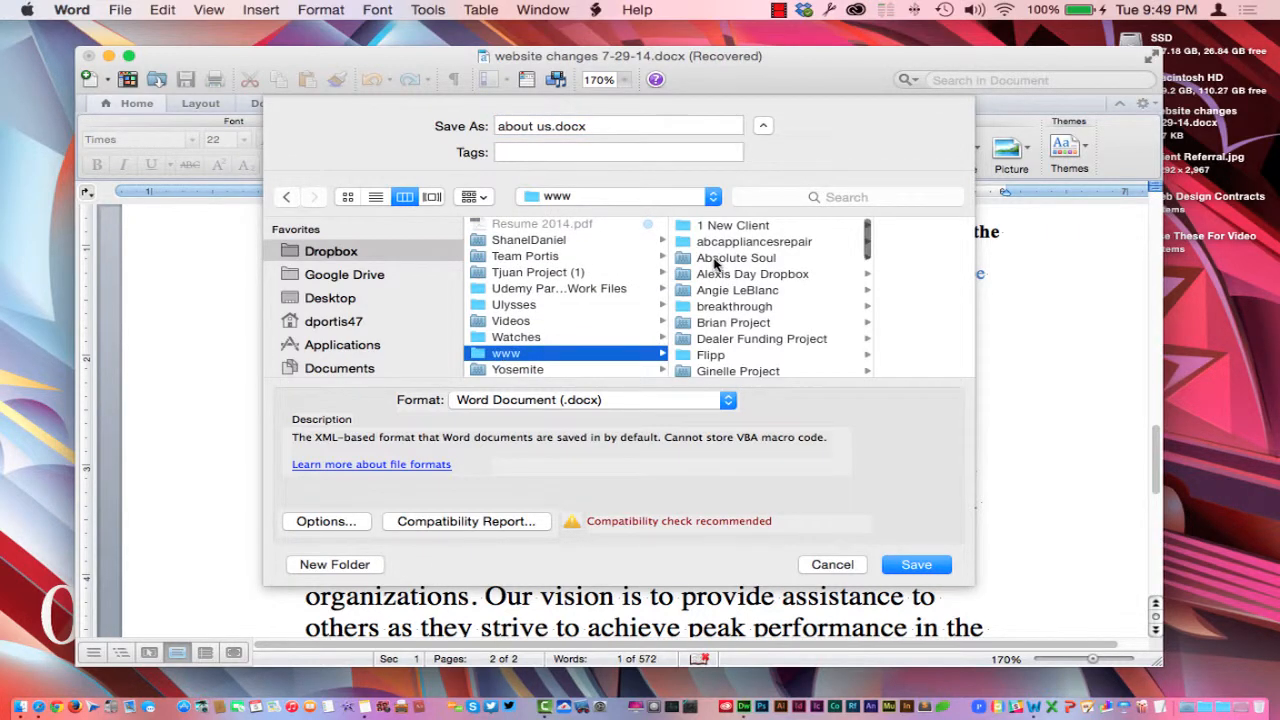
pyautogui.click(716, 259)
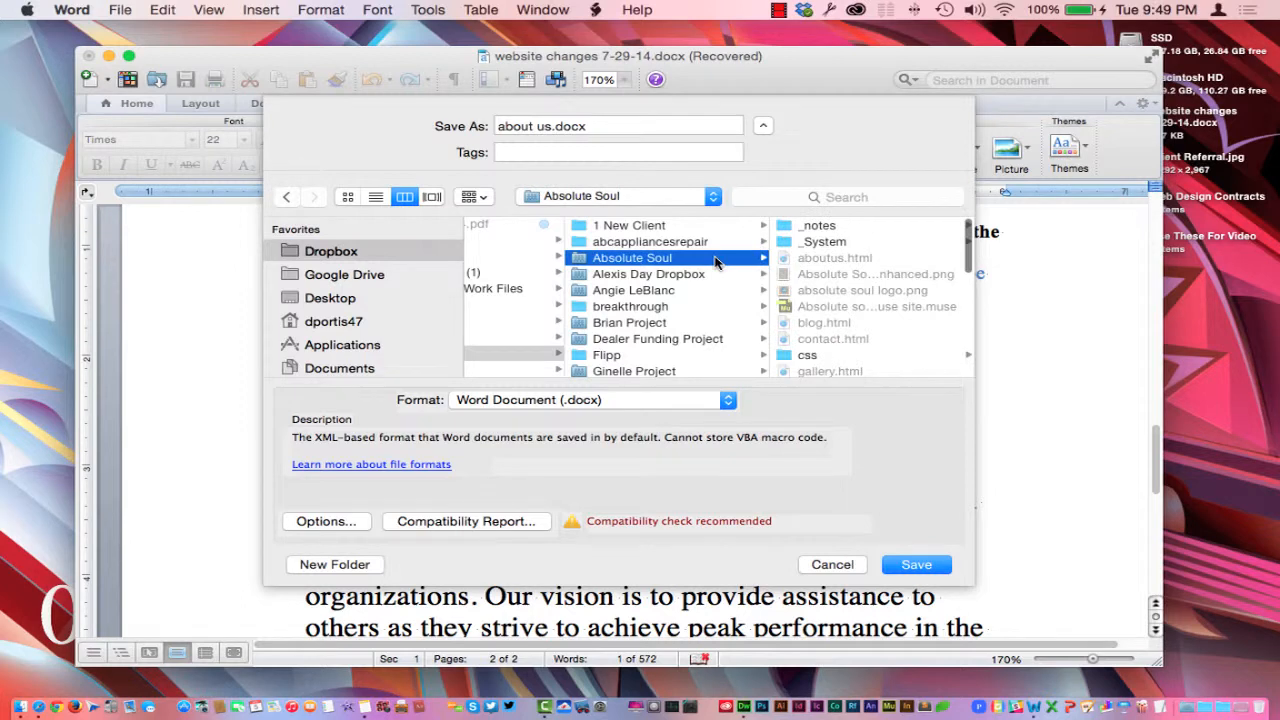
pyautogui.click(650, 277)
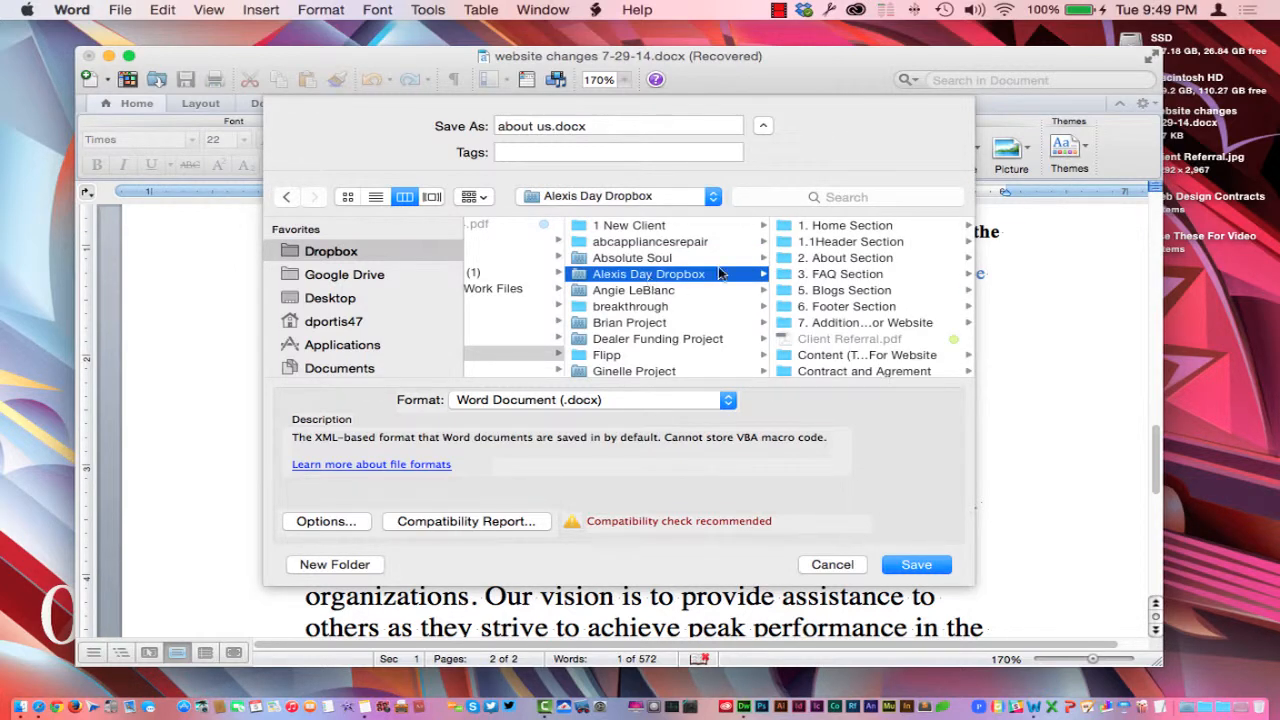
pyautogui.scroll(-3, 806, 258)
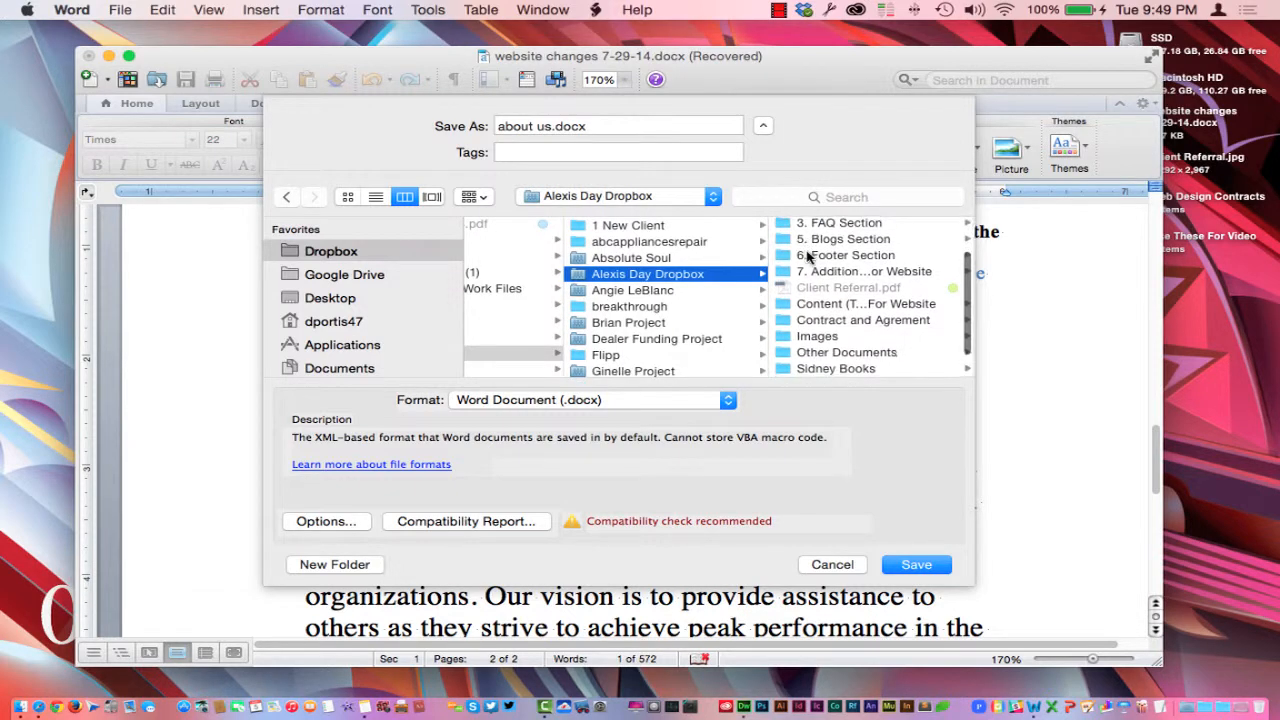
pyautogui.scroll(2, 808, 256)
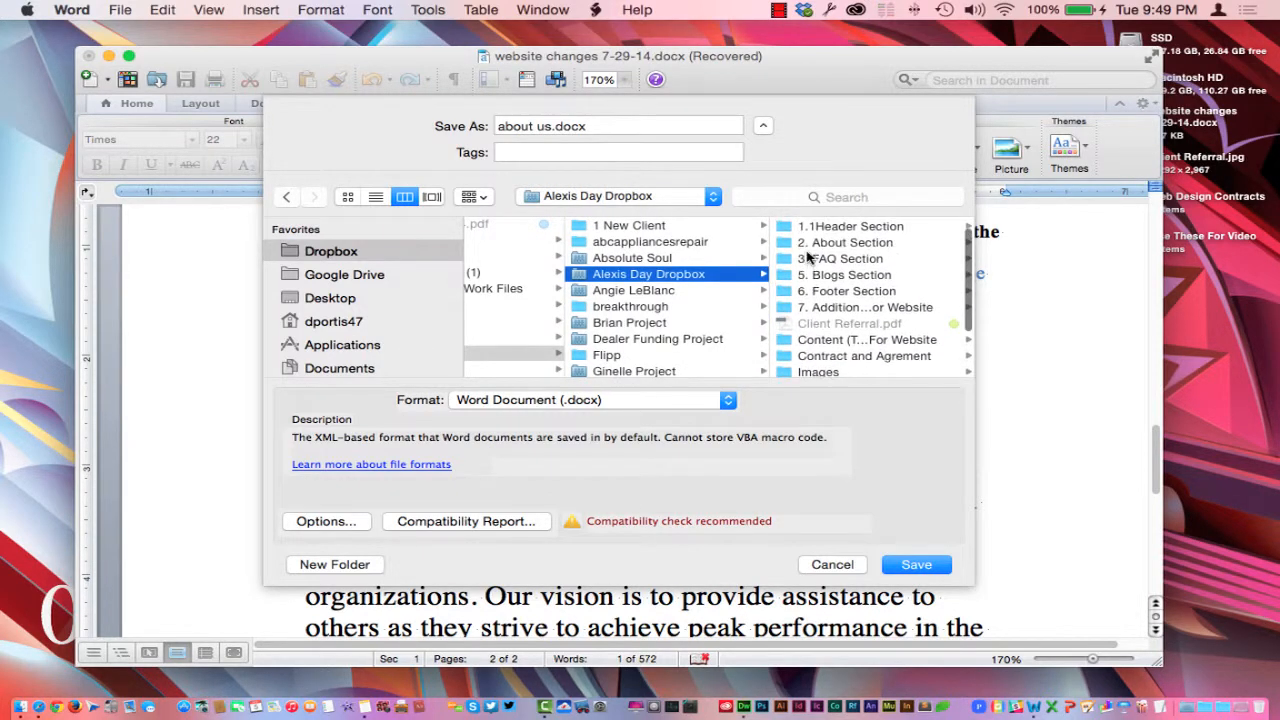
pyautogui.click(838, 246)
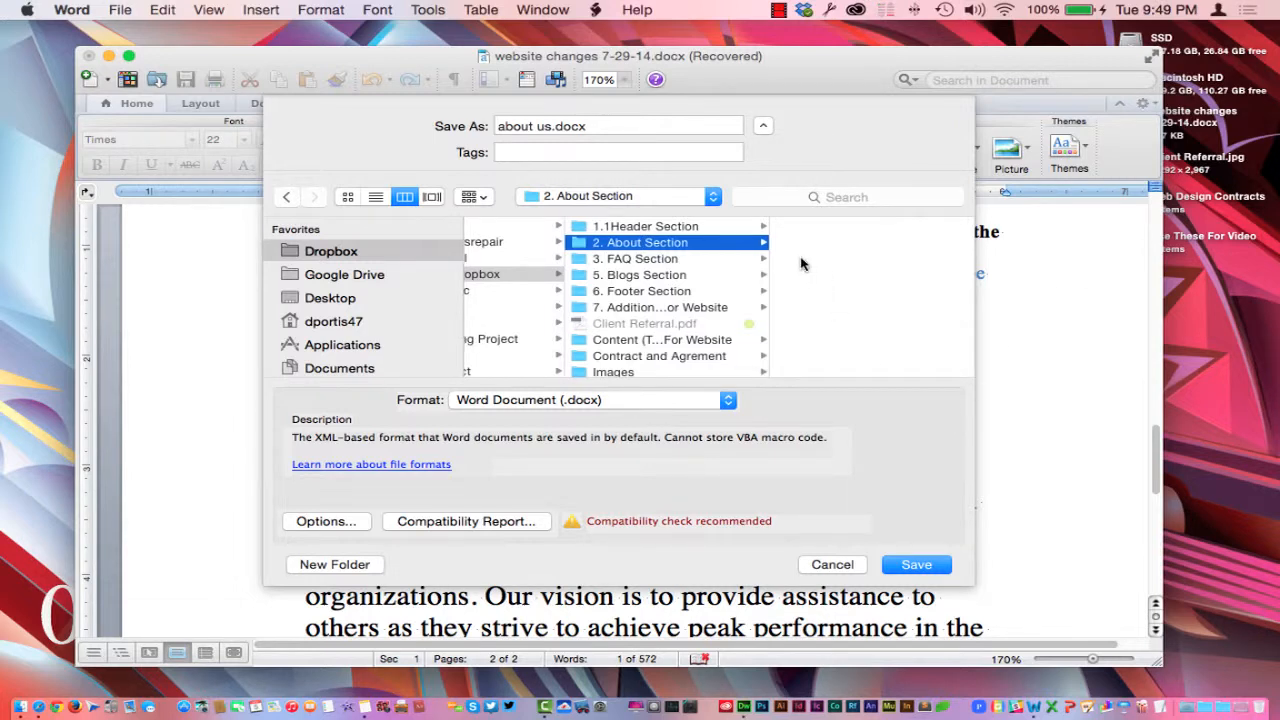
pyautogui.hscroll(-5, 650, 280)
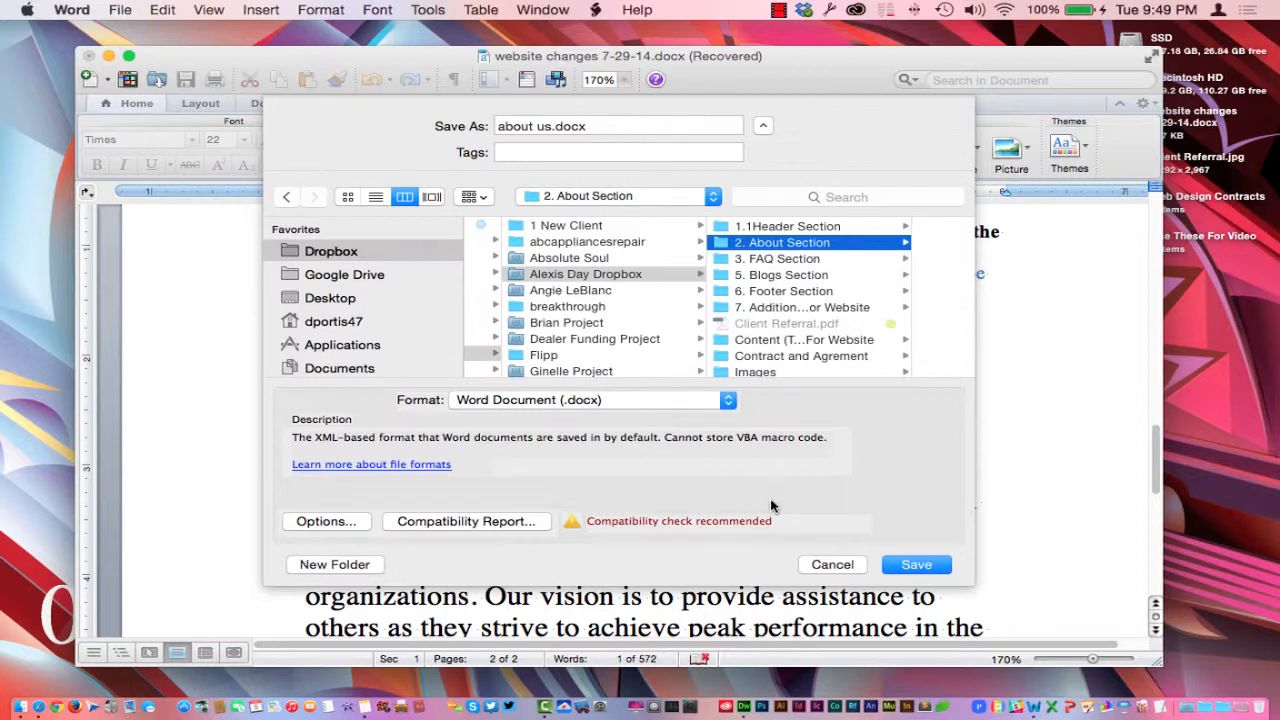
pyautogui.click(831, 565)
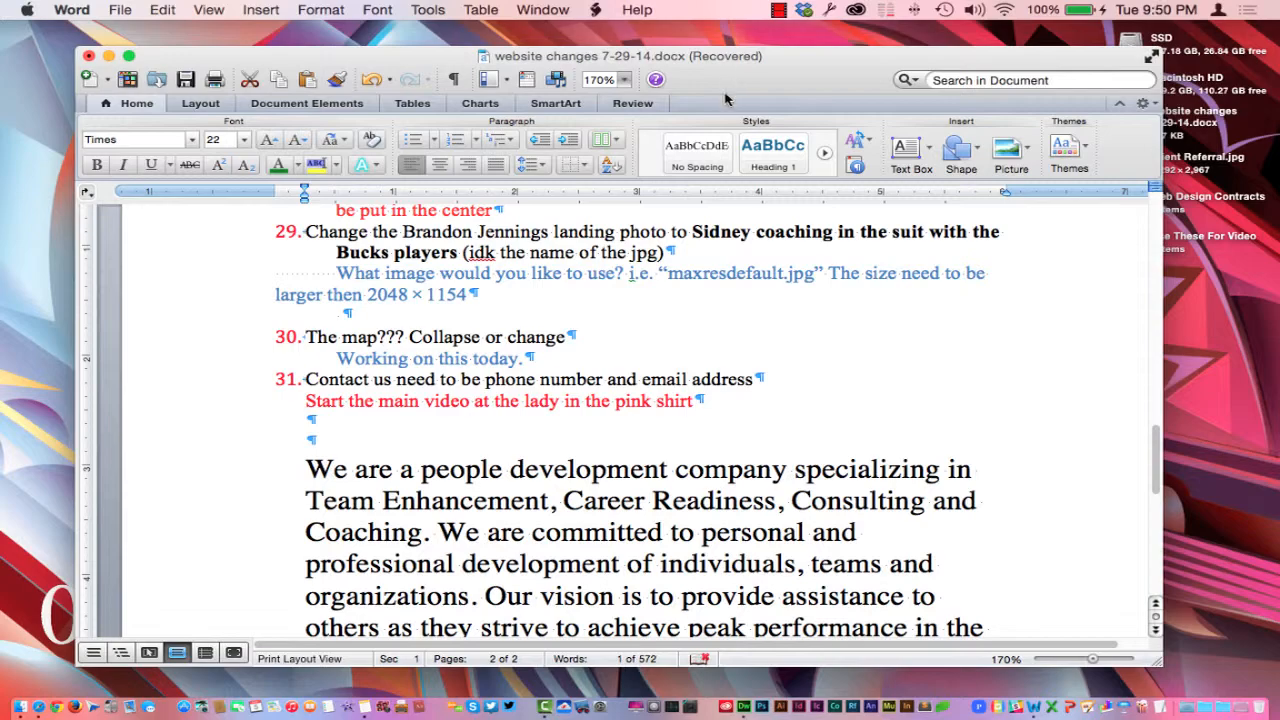
# Switch to Safari and play the workshop video in the website's page header.
pyautogui.hotkey('ctrl', 'Left')
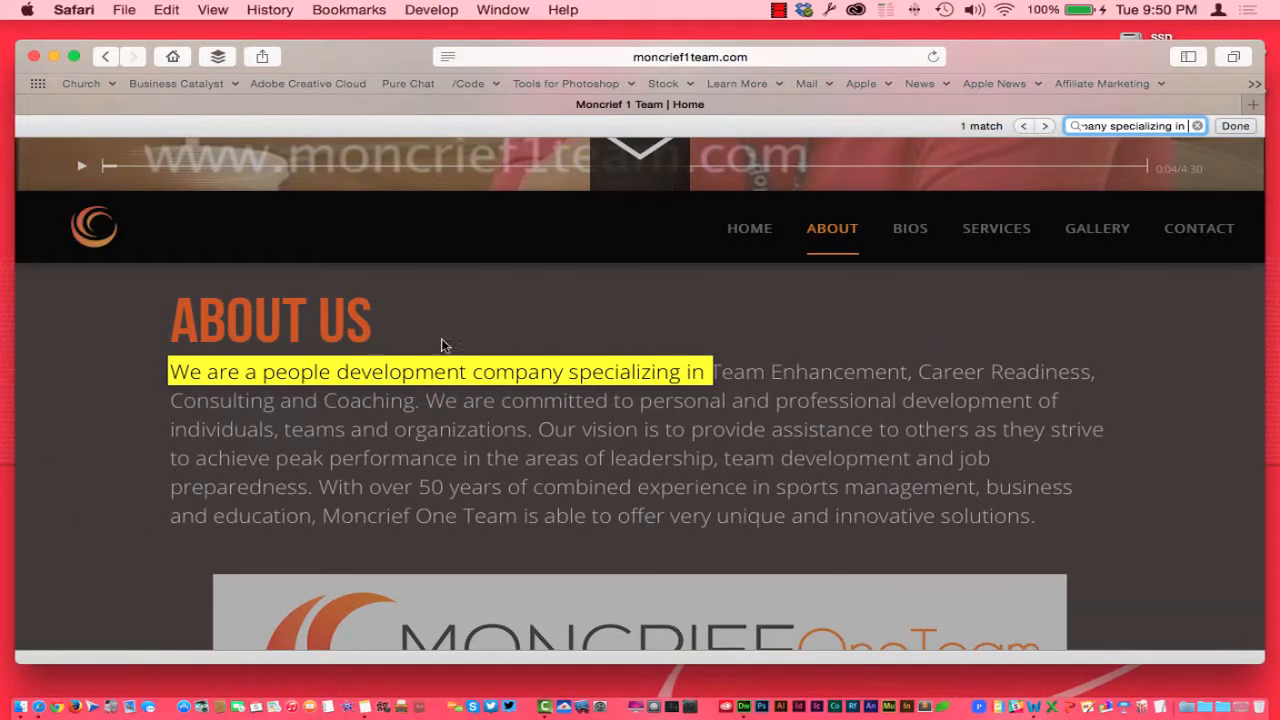
pyautogui.scroll(5, 492, 358)
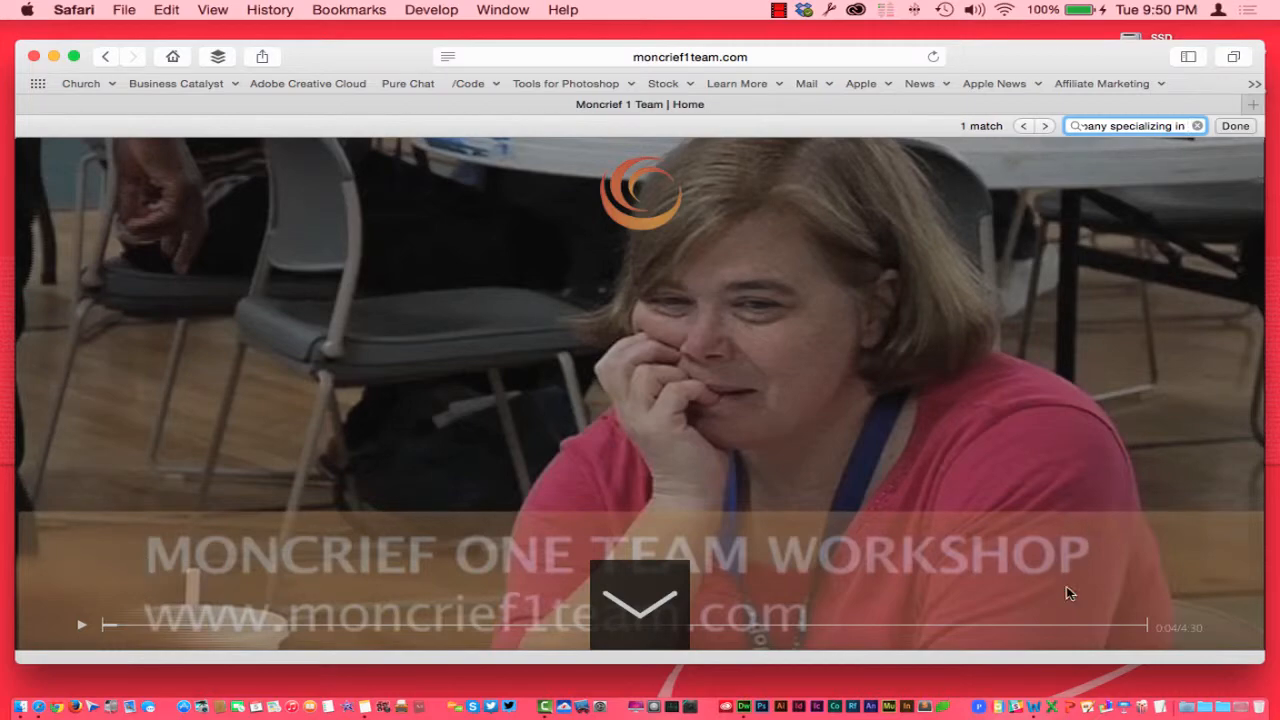
pyautogui.scroll(-2, 952, 539)
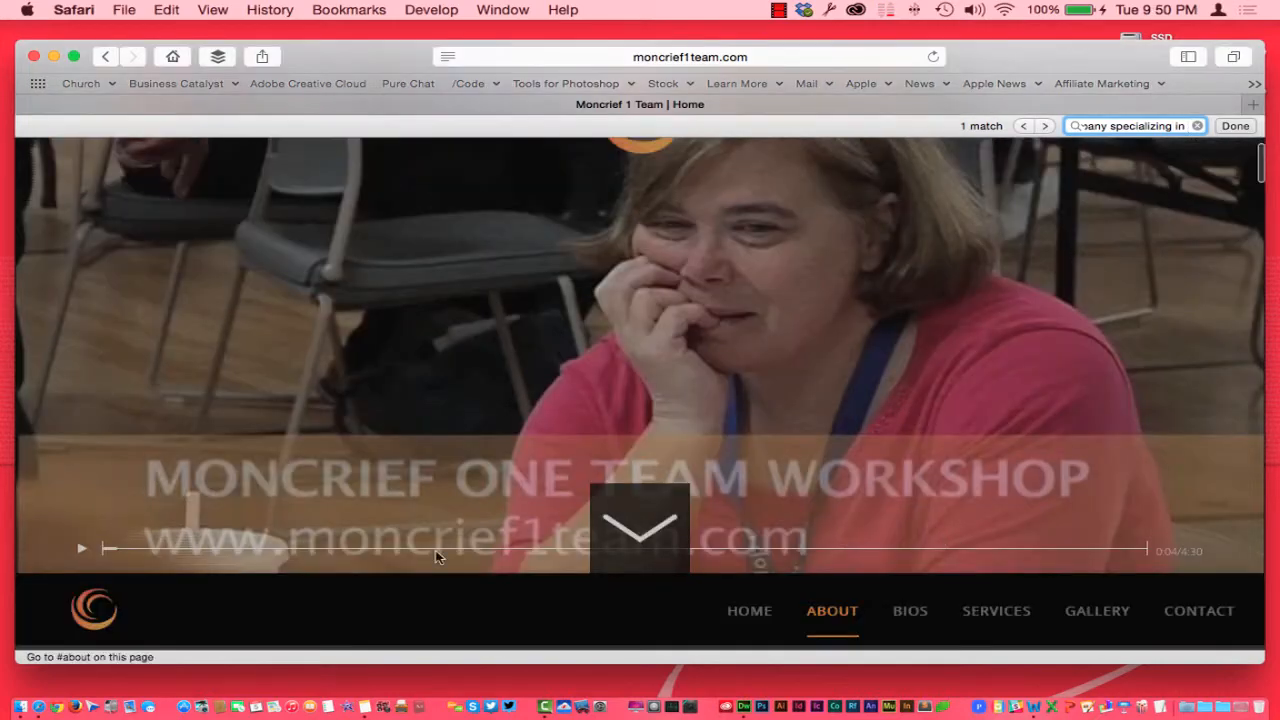
pyautogui.click(83, 550)
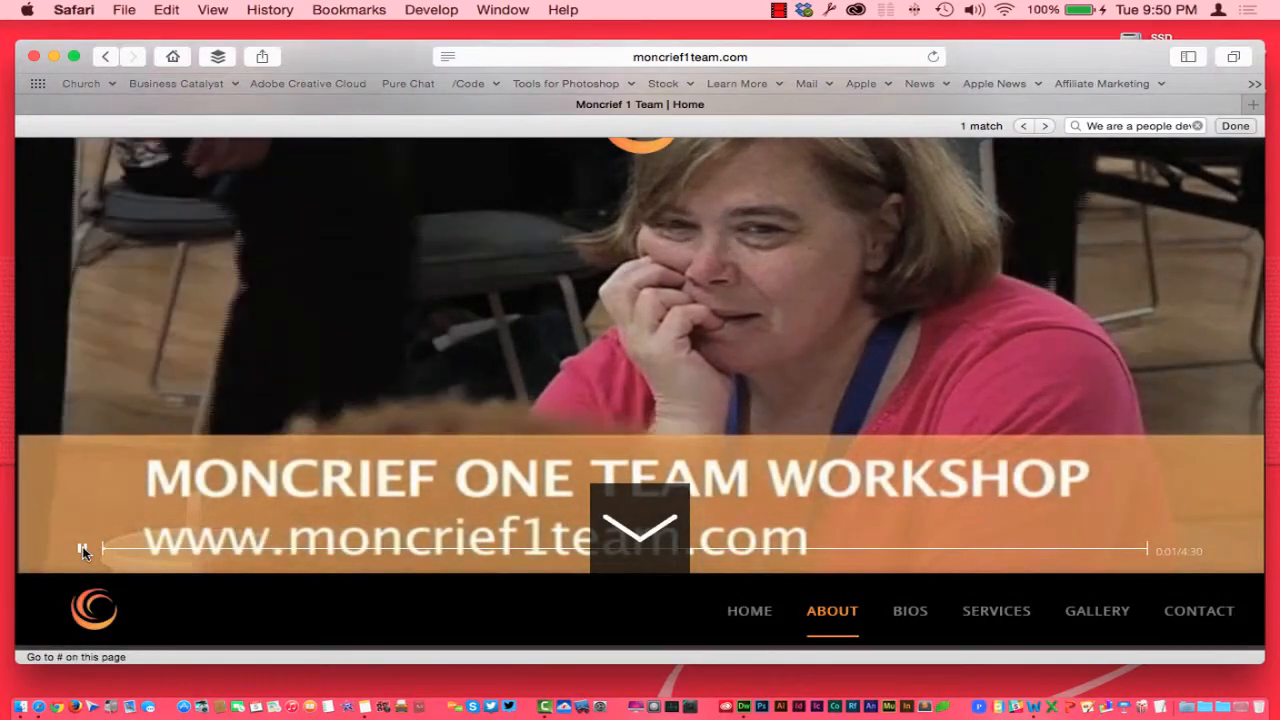
# Pause the workshop video in the website's header and close the find bar on the page.
pyautogui.scroll(2, 99, 590)
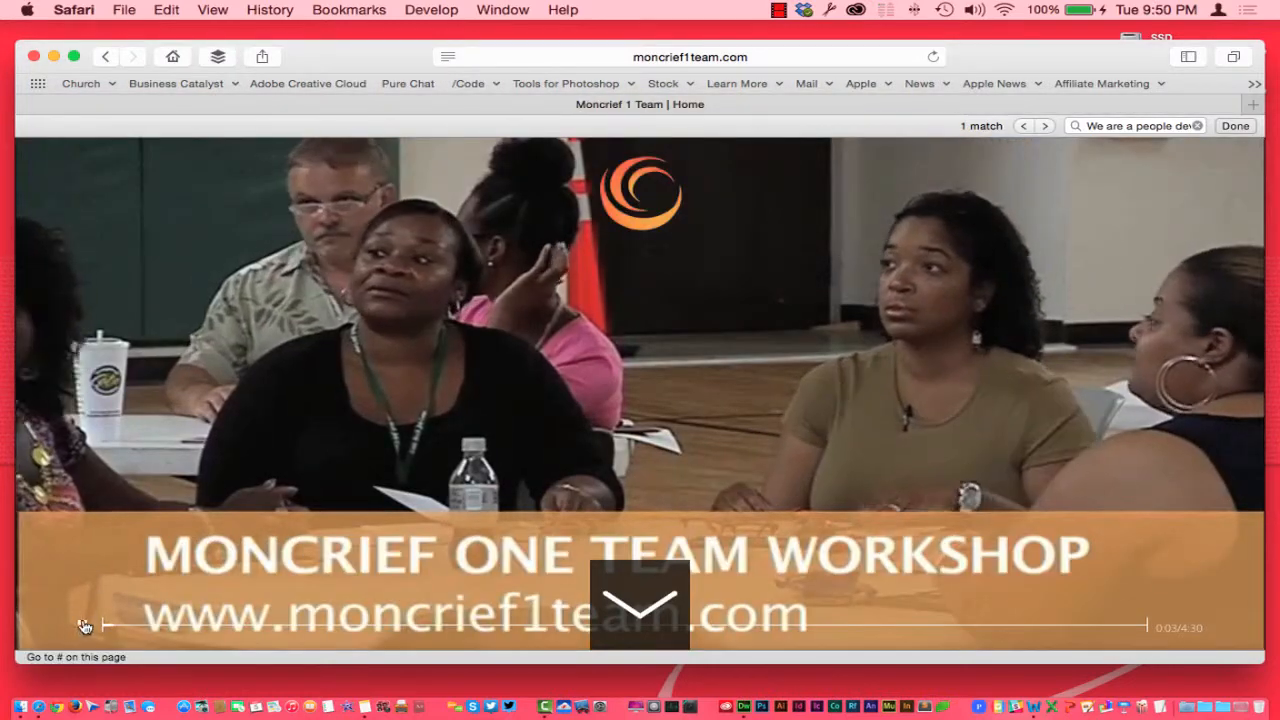
pyautogui.scroll(-10, 385, 402)
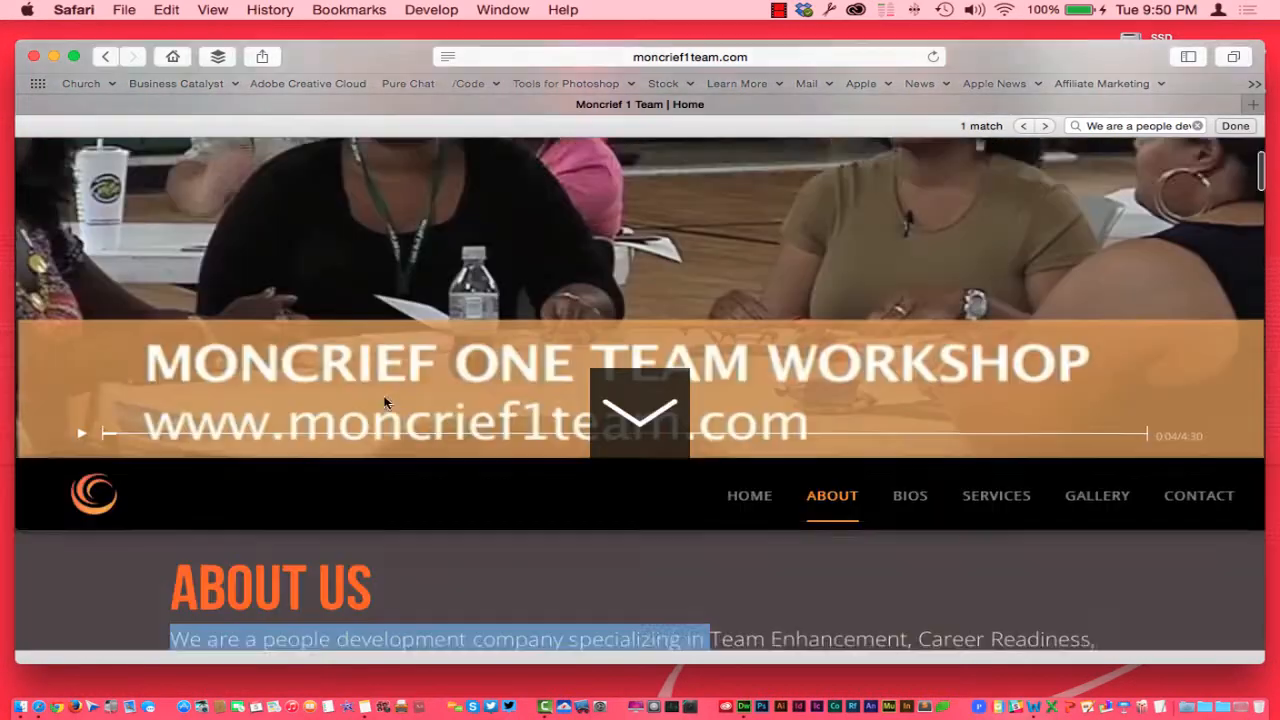
pyautogui.scroll(4, 385, 402)
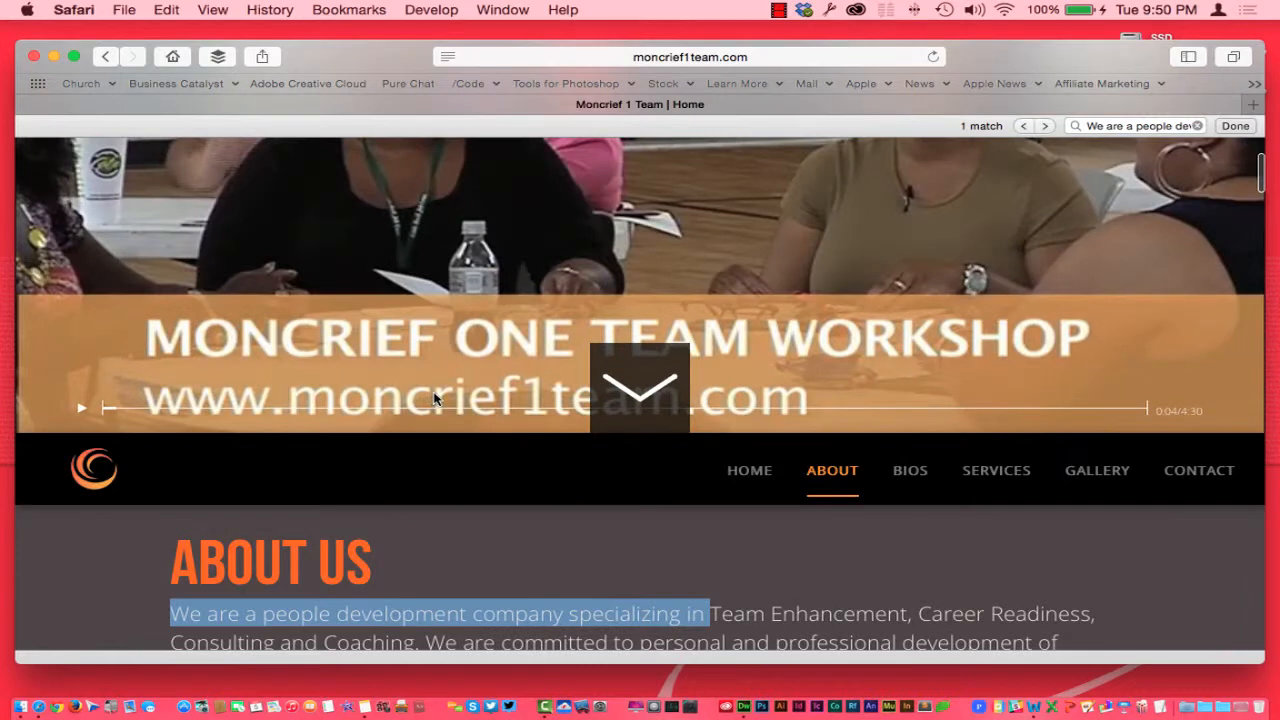
pyautogui.scroll(5, 433, 398)
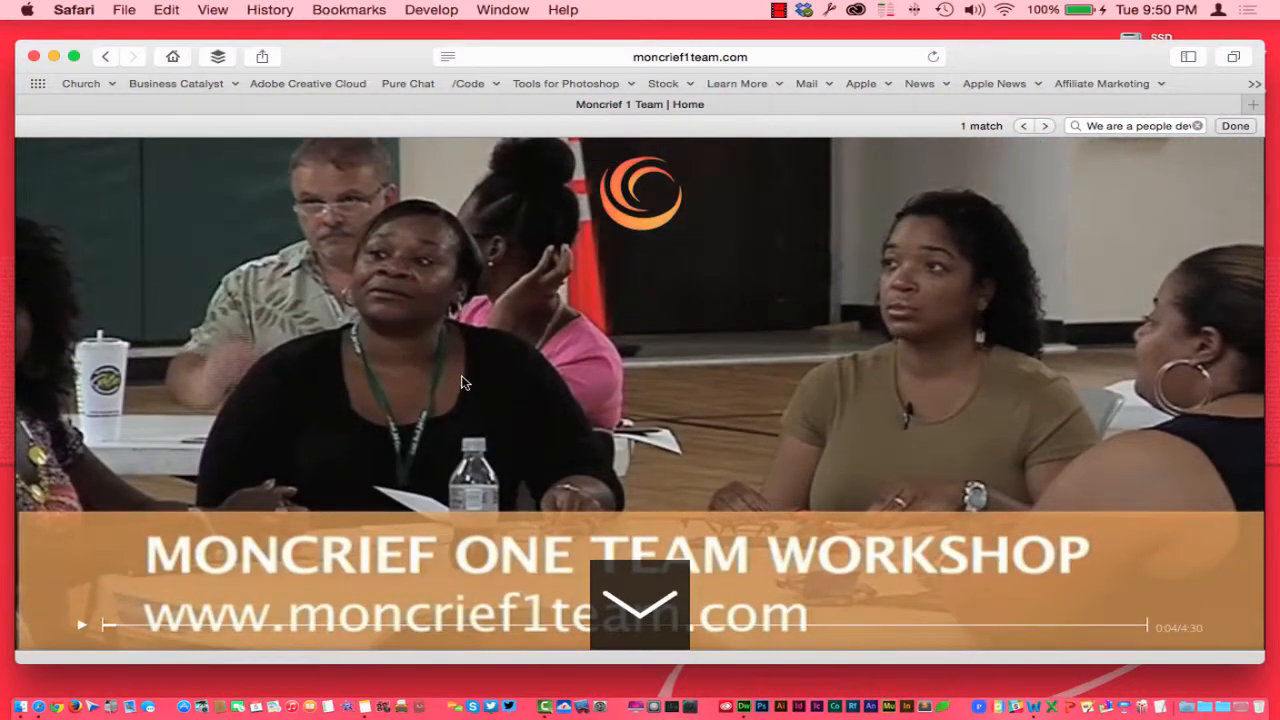
pyautogui.scroll(-1, 462, 383)
pyautogui.click(1233, 126)
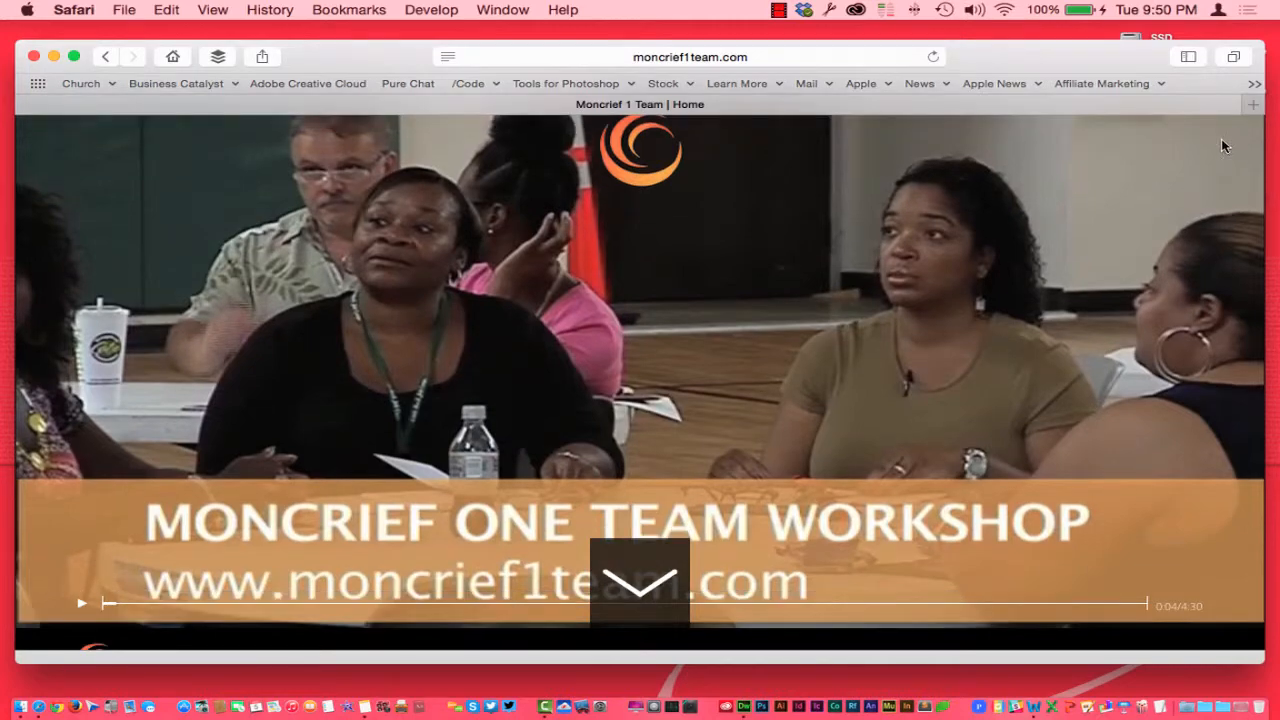
pyautogui.scroll(2, 1010, 207)
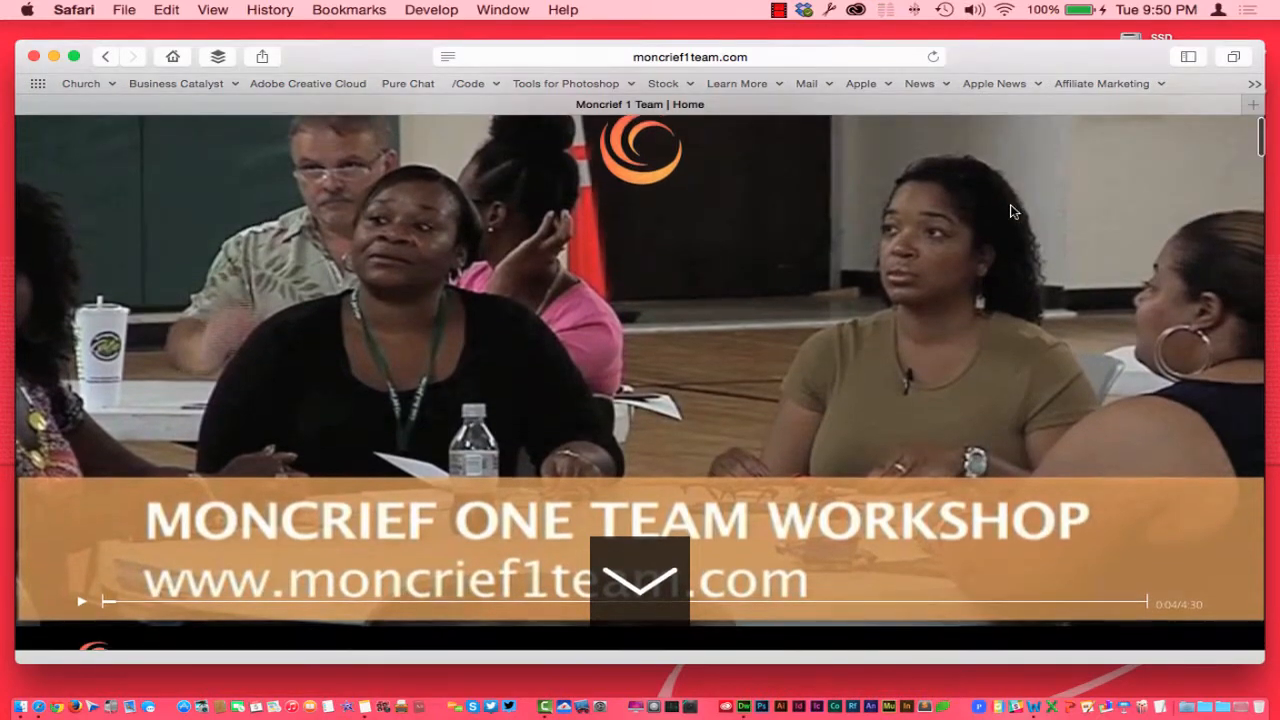
# Browse the home page from About Us down to Services, then open and close the Passport to SOAR preview.
pyautogui.scroll(-10, 1010, 206)
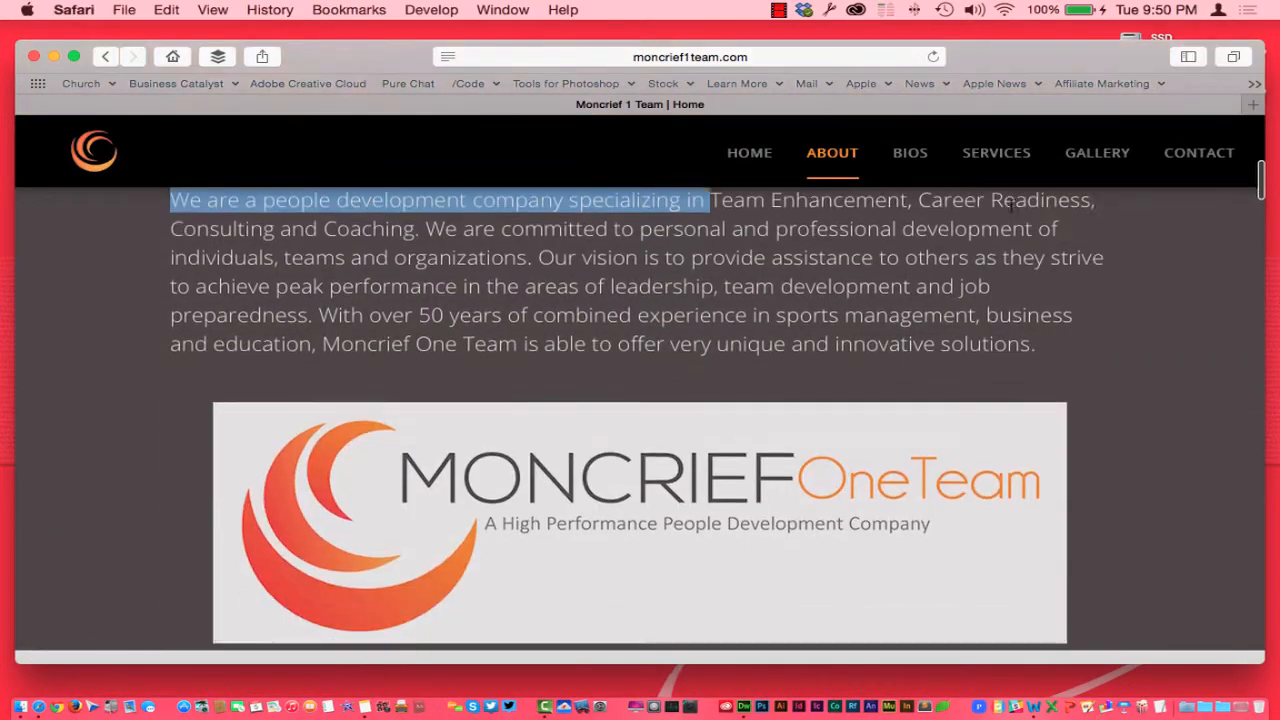
pyautogui.scroll(-8, 1012, 205)
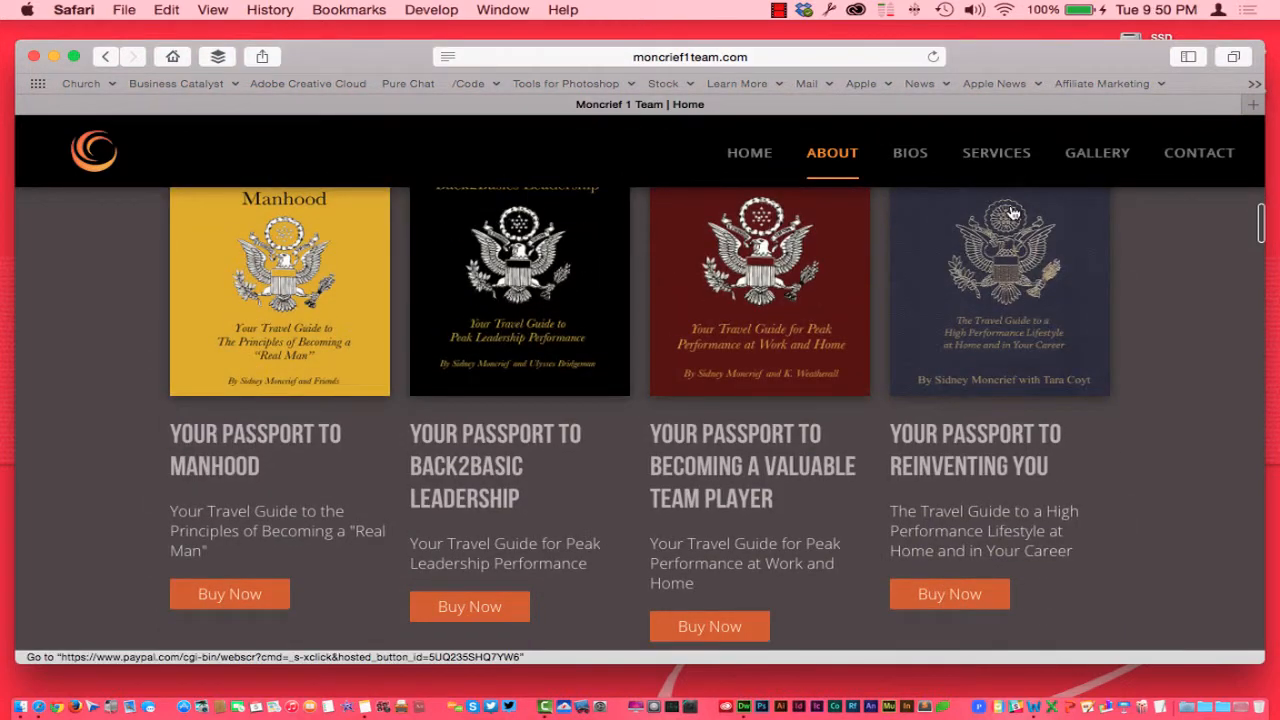
pyautogui.scroll(-2, 980, 306)
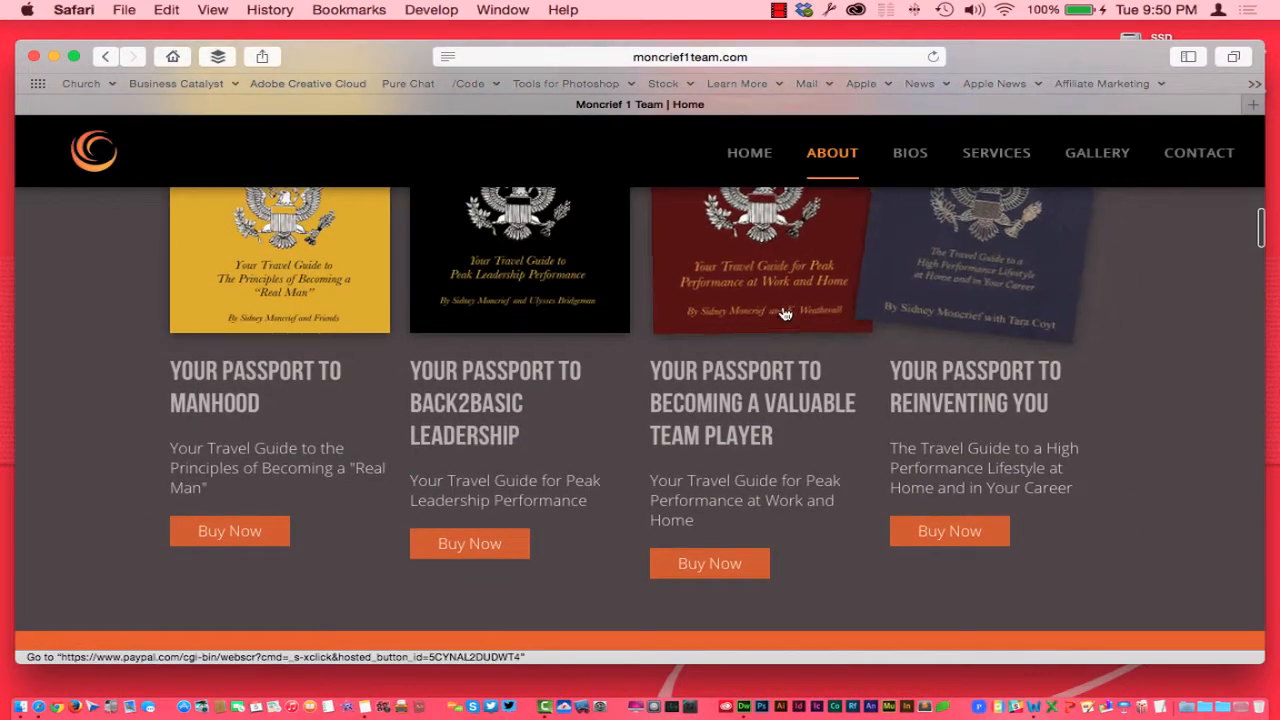
pyautogui.scroll(-8, 592, 455)
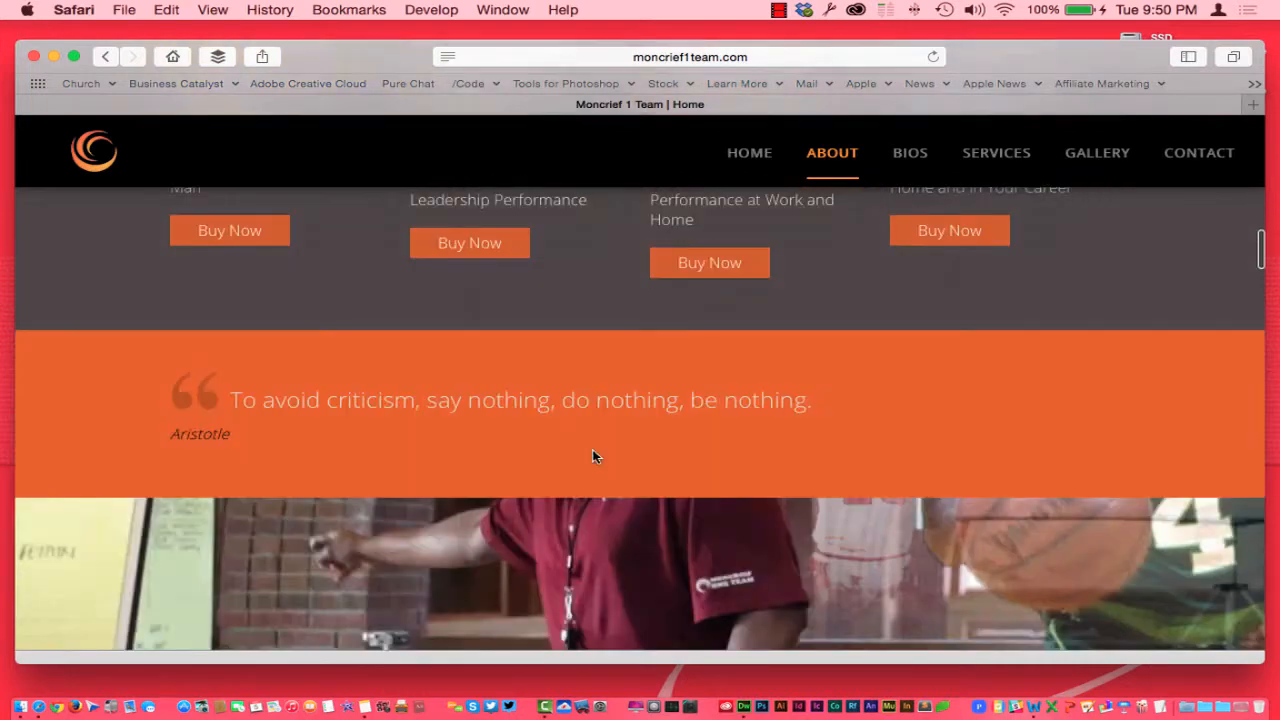
pyautogui.scroll(-5, 593, 456)
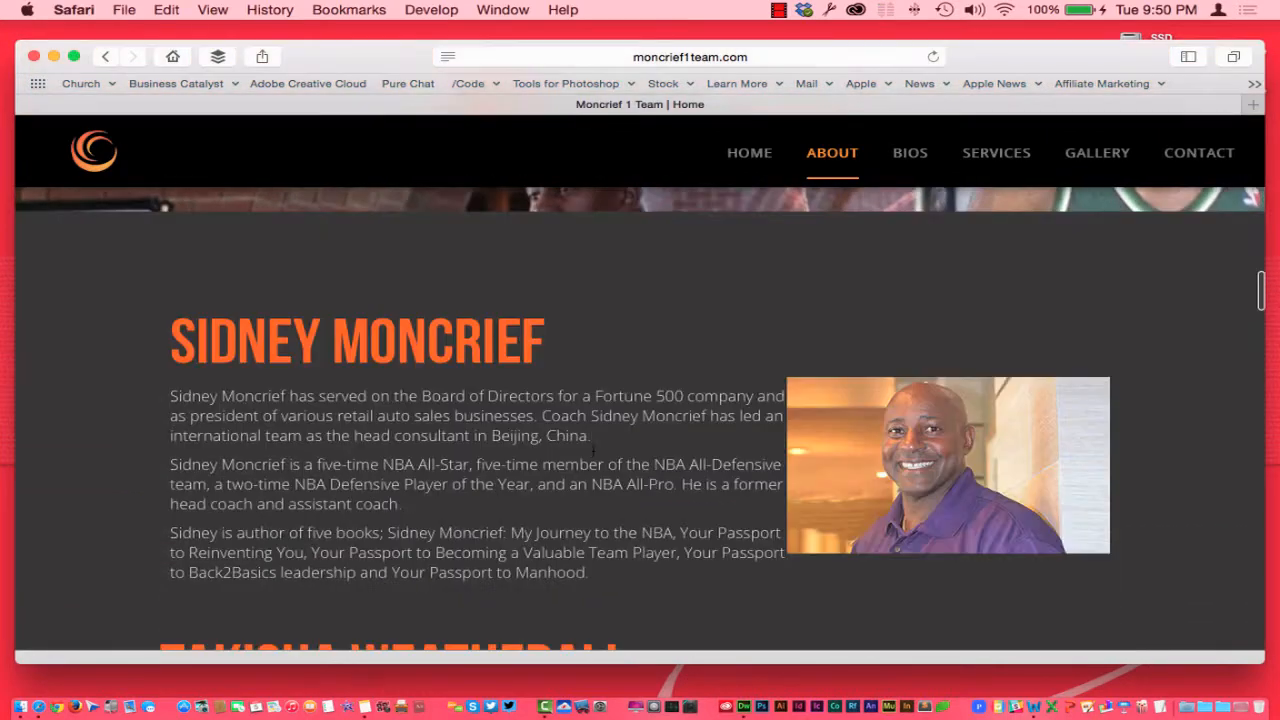
pyautogui.scroll(-10, 593, 456)
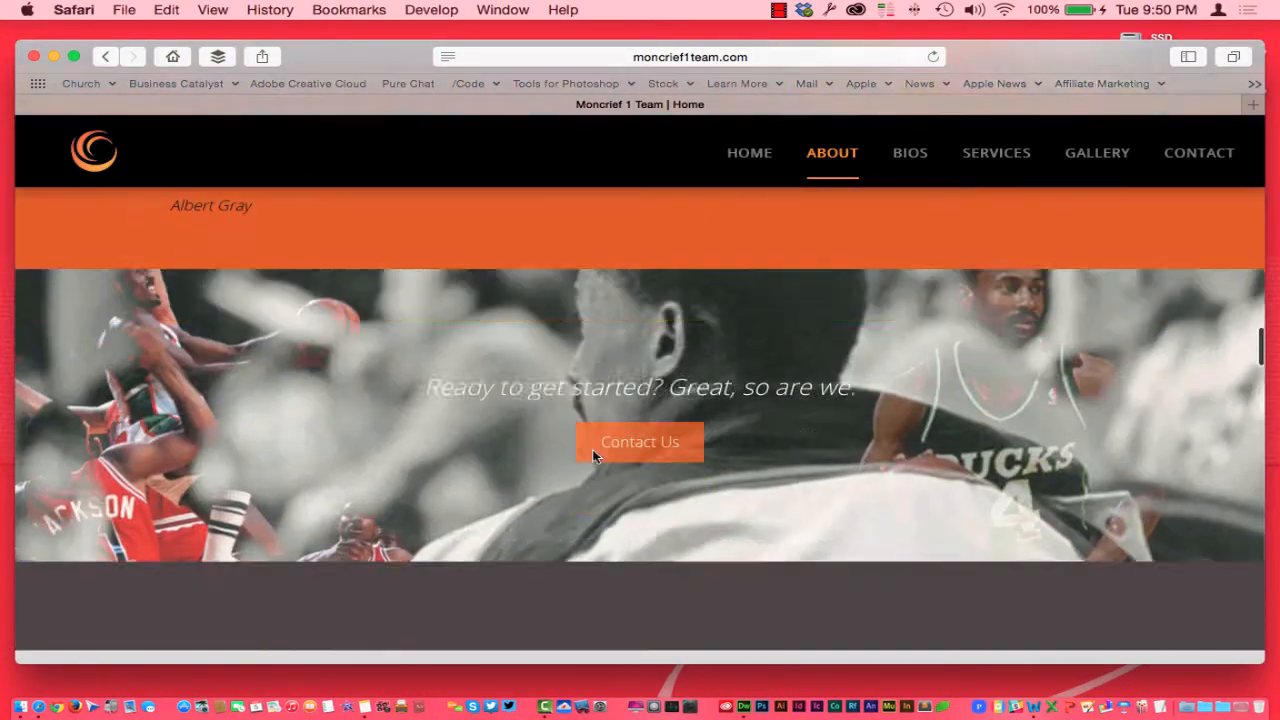
pyautogui.scroll(-3, 592, 449)
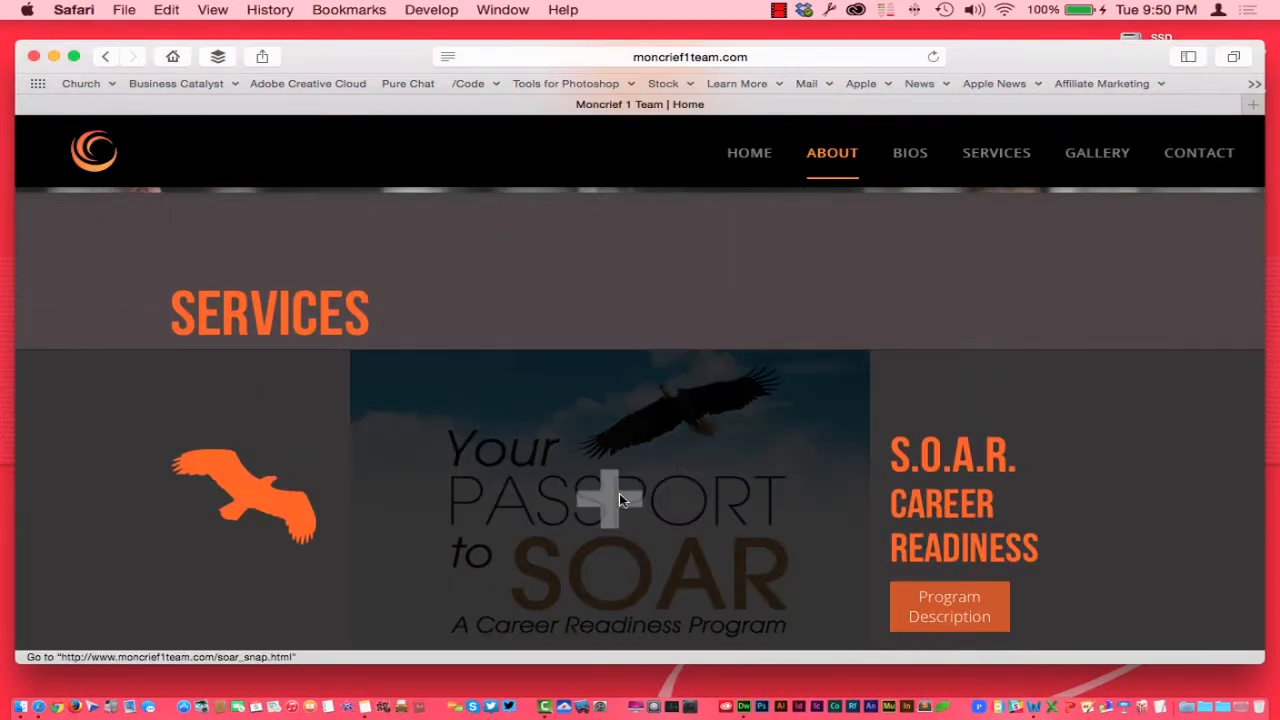
pyautogui.click(619, 493)
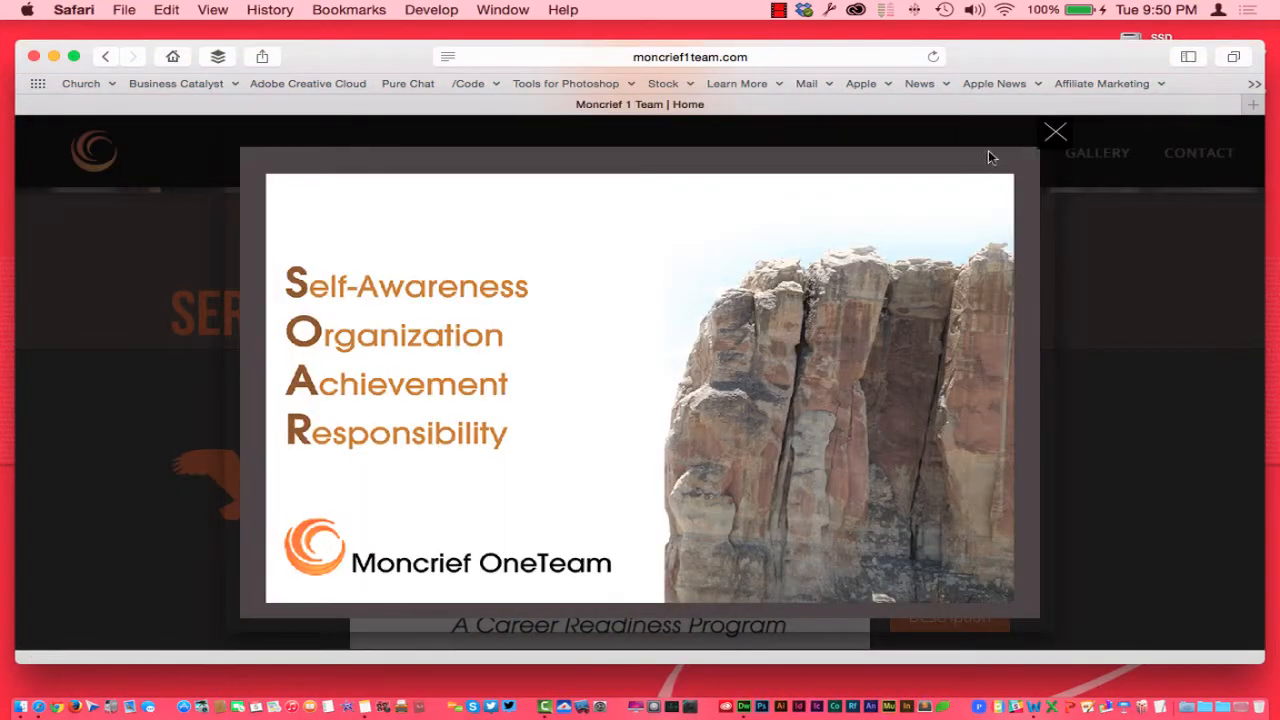
pyautogui.click(1055, 133)
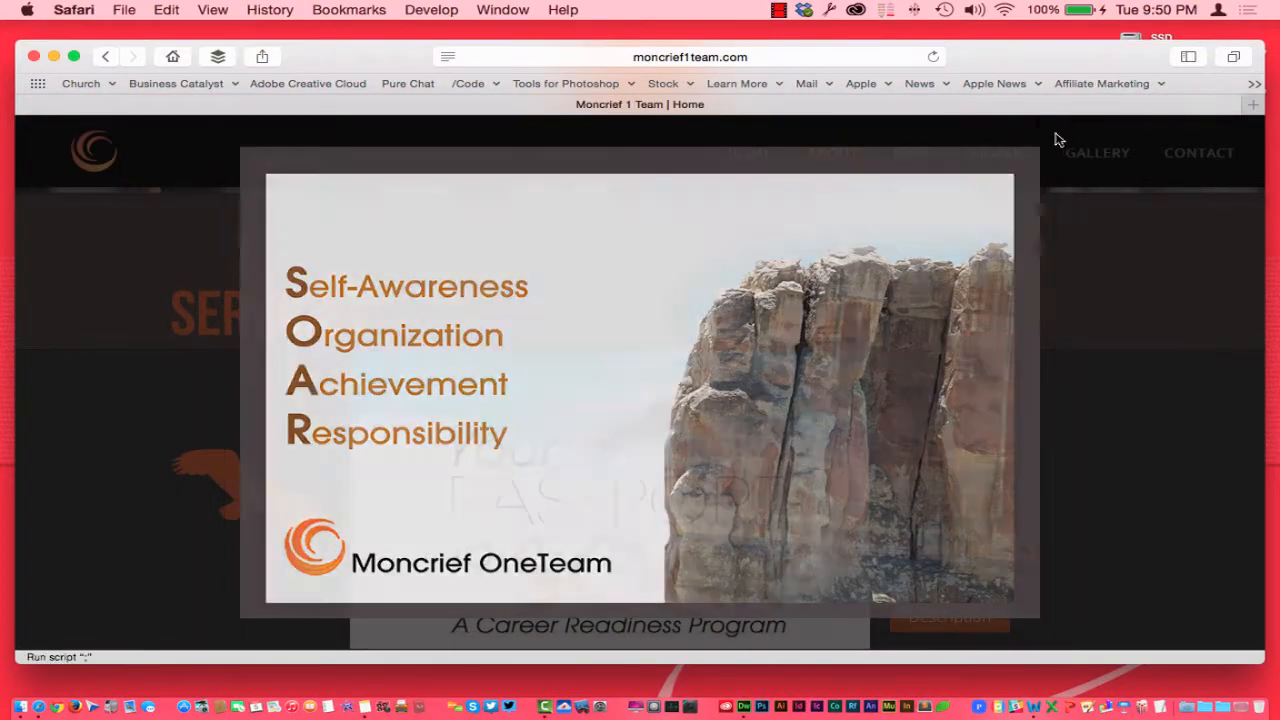
# Highlight the Services heading, and then the S.O.A.R. Career Readiness title beside the Passport to SOAR image.
pyautogui.moveTo(387, 313); pyautogui.dragTo(177, 304)
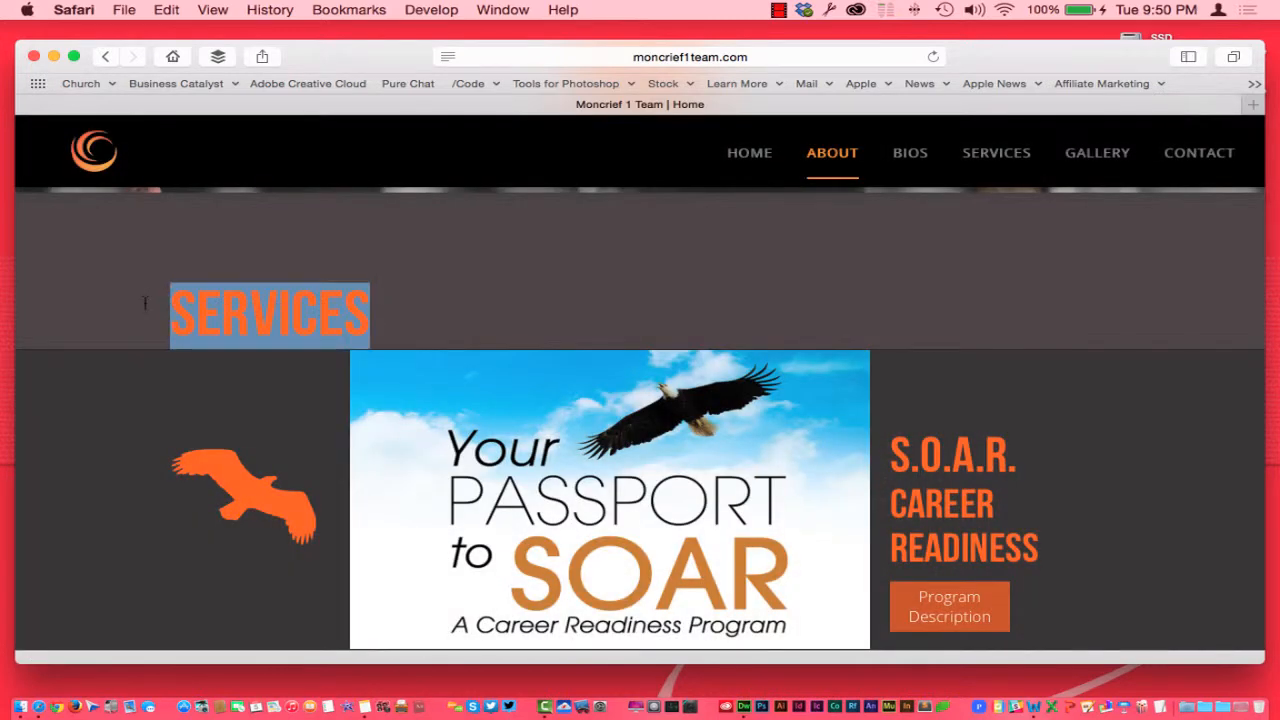
pyautogui.scroll(-3, 145, 303)
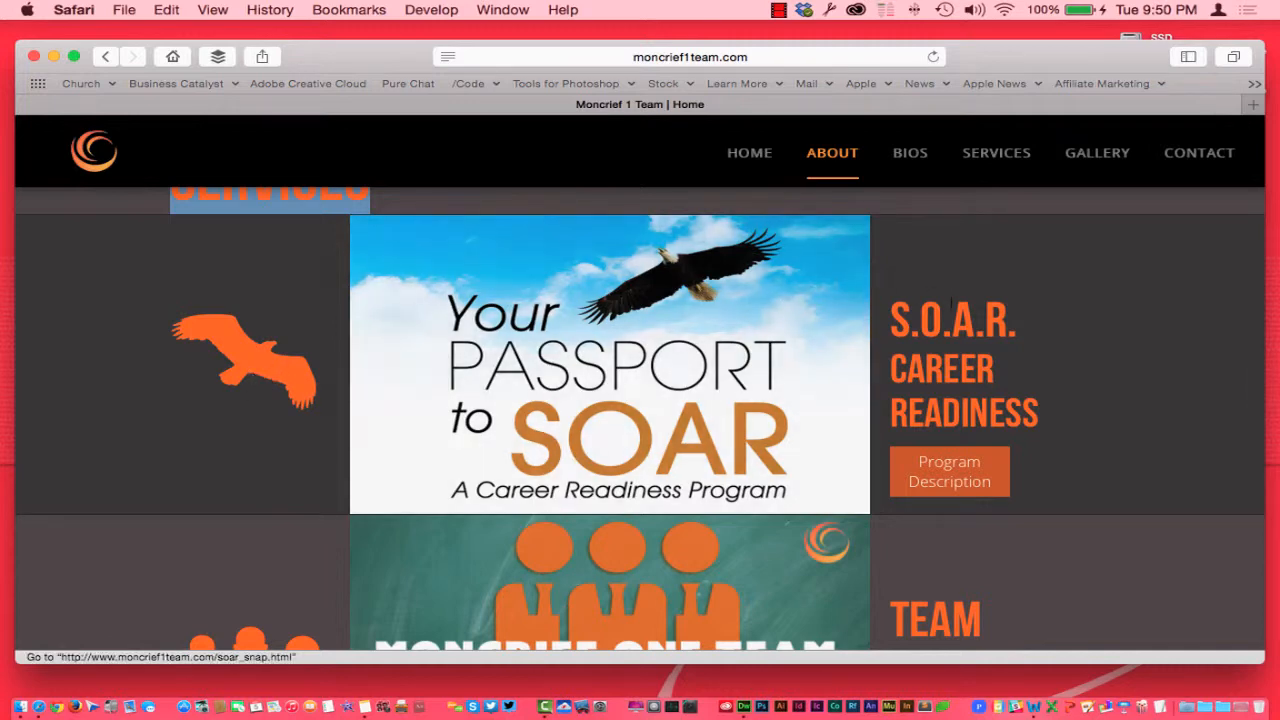
pyautogui.moveTo(895, 320); pyautogui.dragTo(1035, 420)
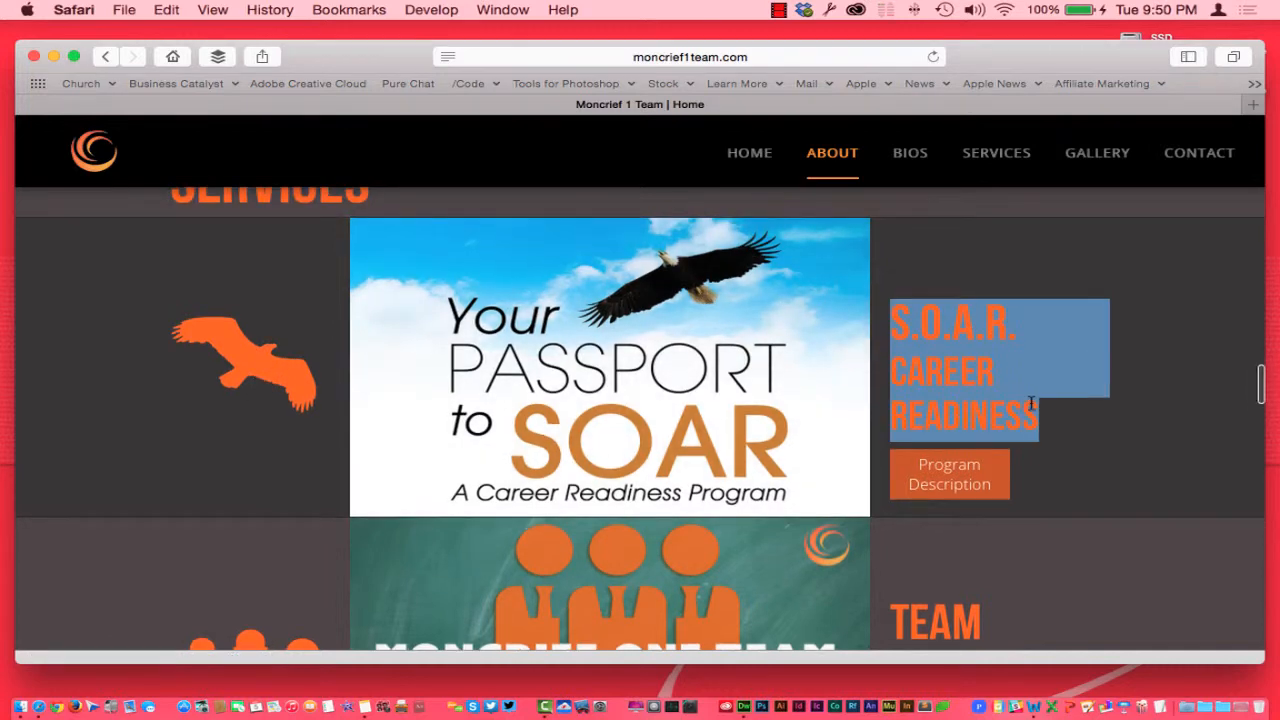
pyautogui.scroll(1, 960, 380)
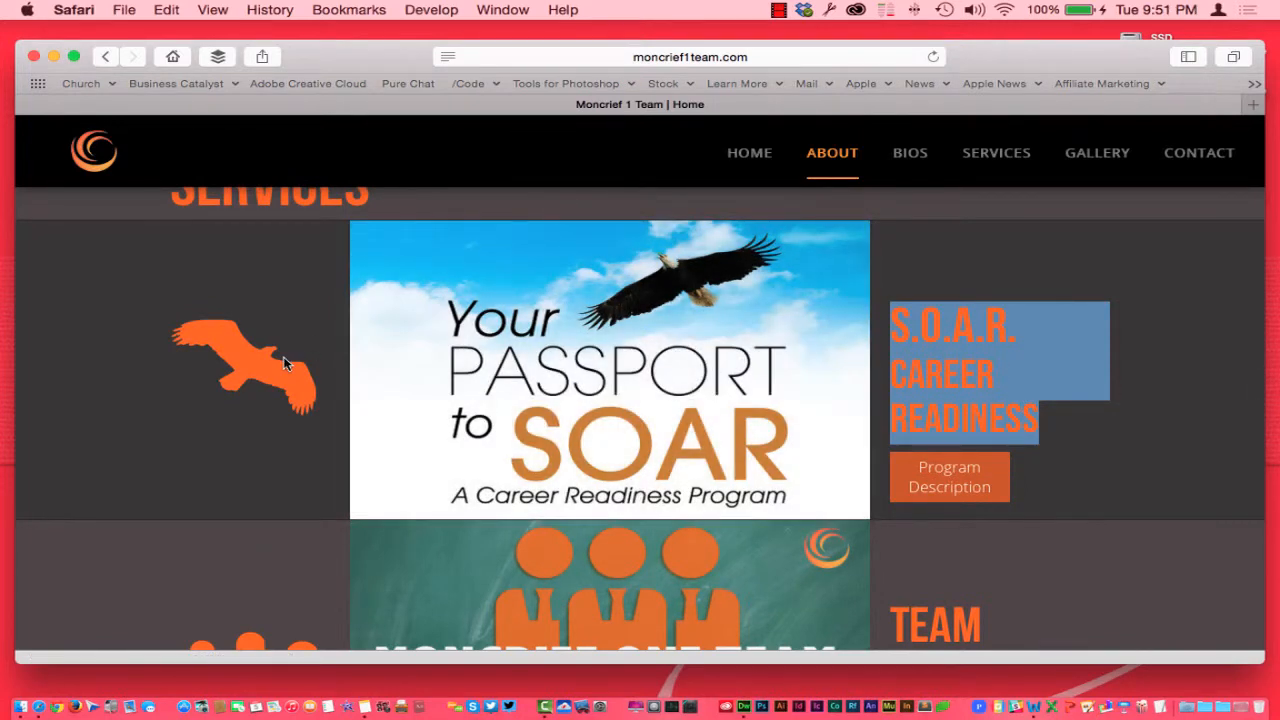
# Check the change list in Word, then return to Safari and view the Team Enhancement entry under Services.
pyautogui.press('super+Tab')
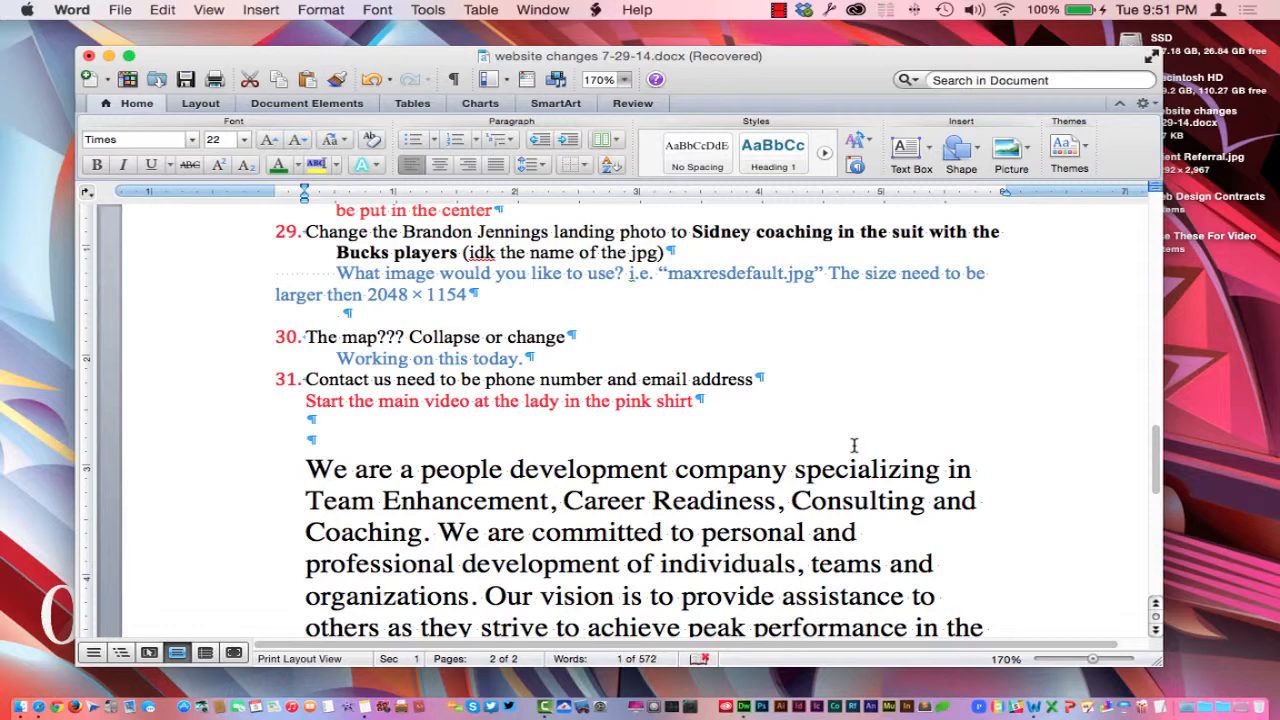
pyautogui.hotkey('ctrl', 'Left')
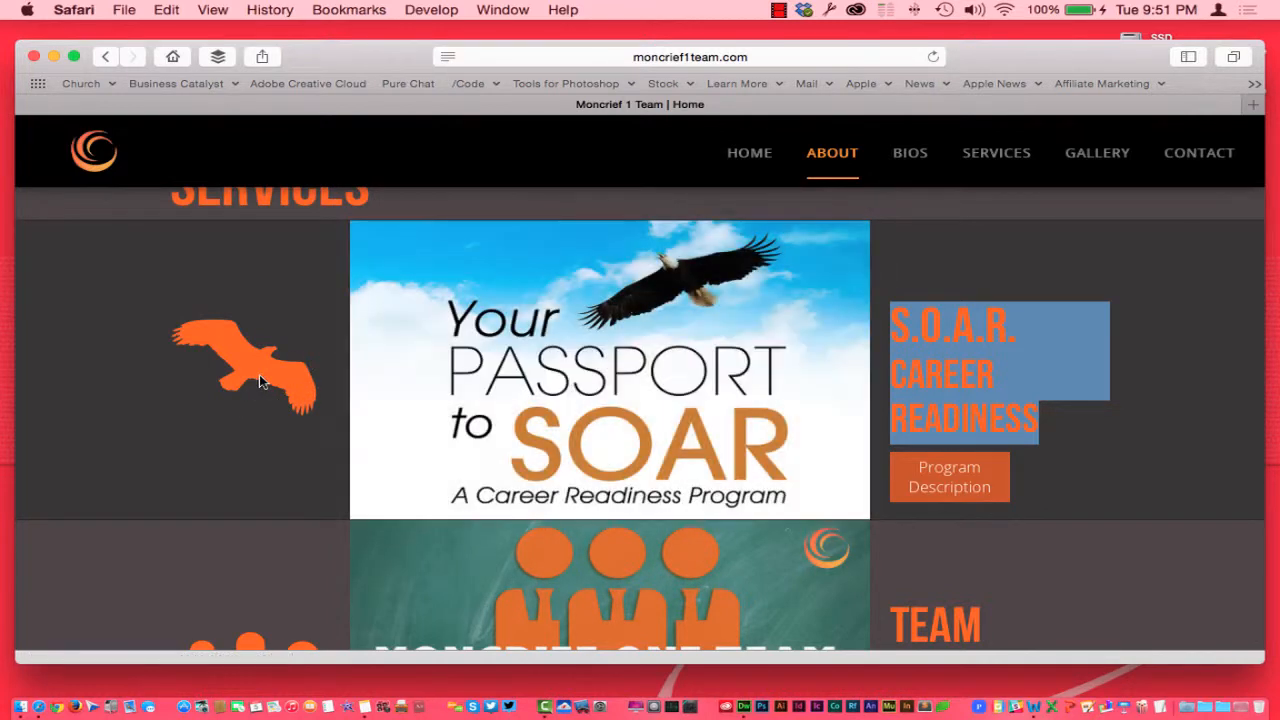
pyautogui.scroll(-5, 259, 381)
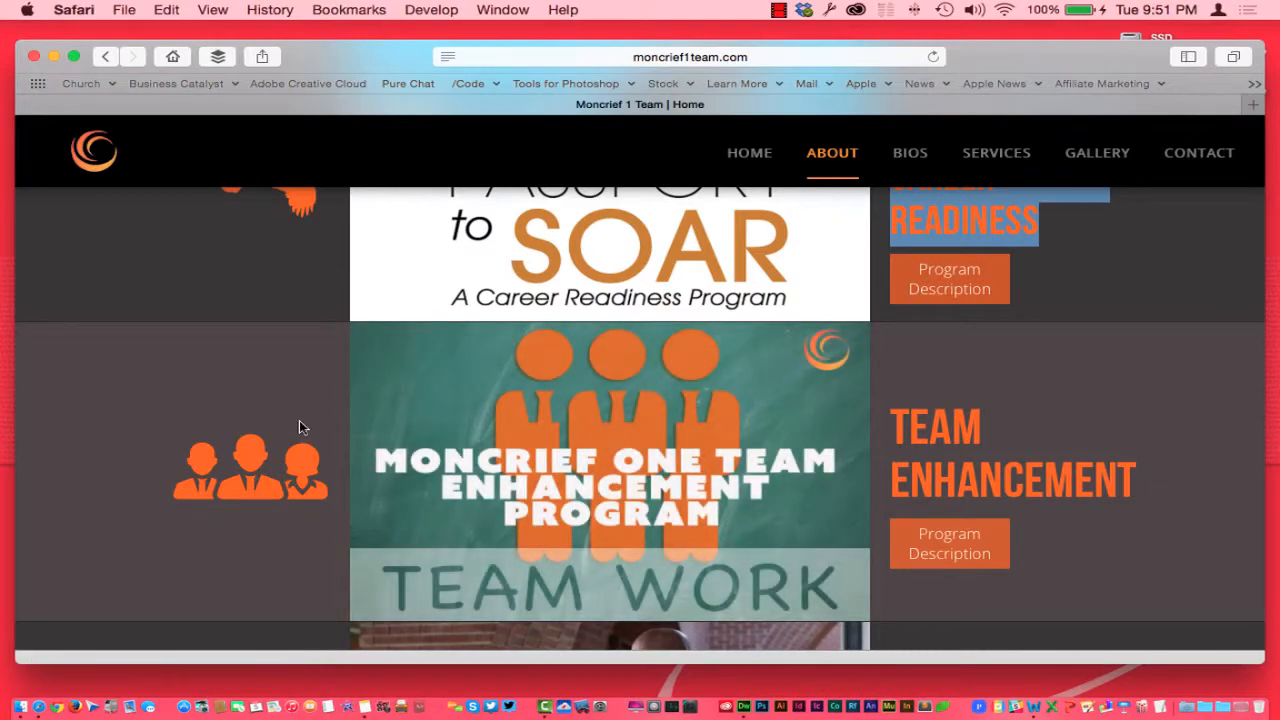
# Switch back to Word and close website changes 7-29-14.docx without saving the changes.
pyautogui.hotkey('ctrl', 'Right')
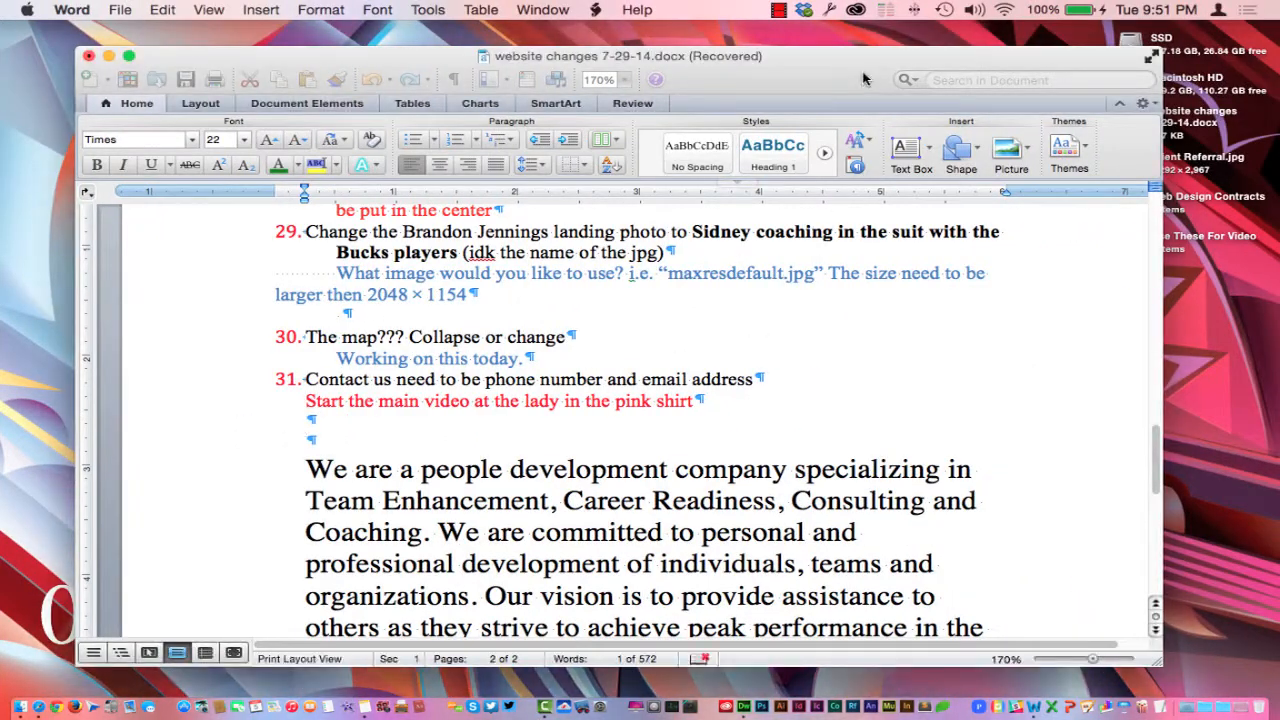
pyautogui.click(89, 56)
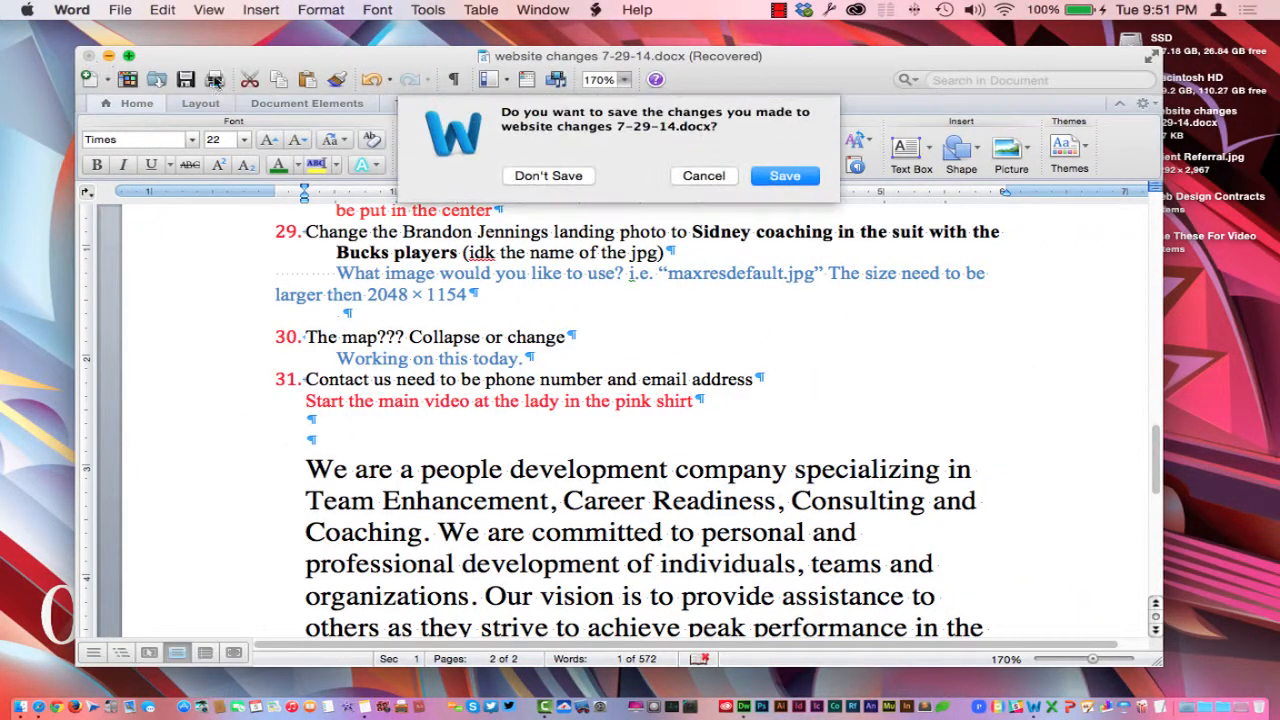
pyautogui.click(560, 177)
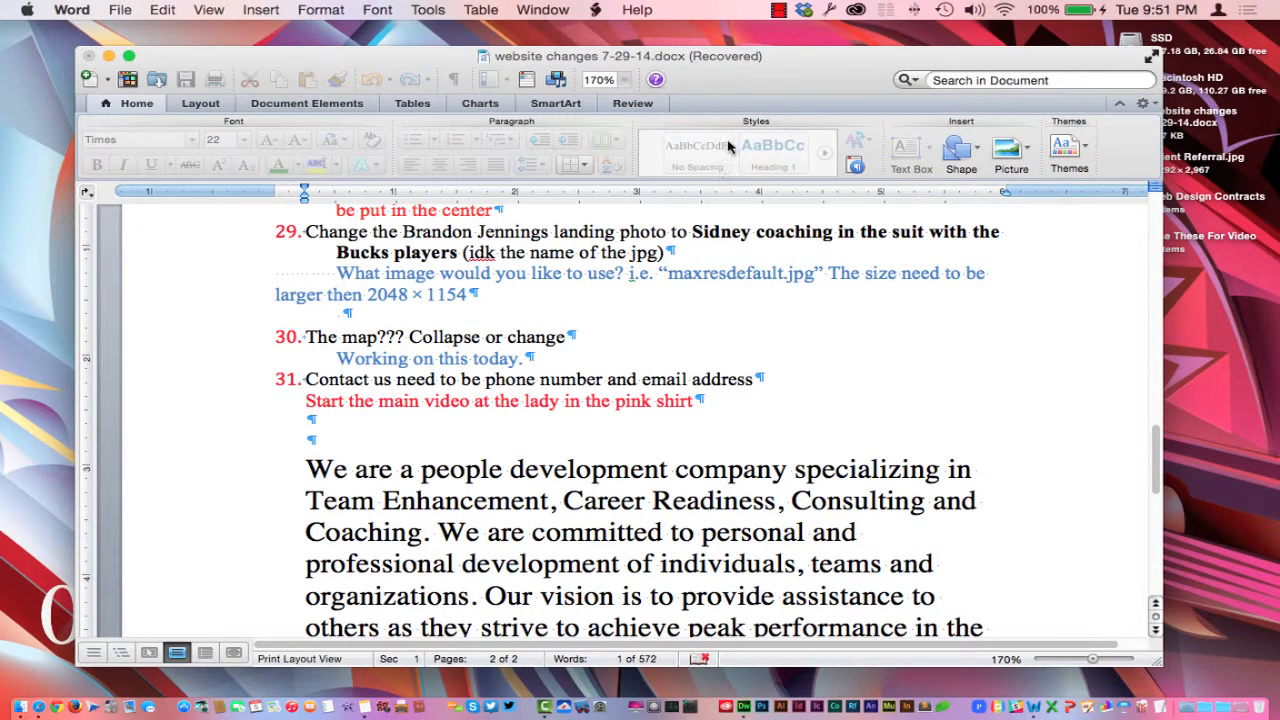
pyautogui.click(798, 12)
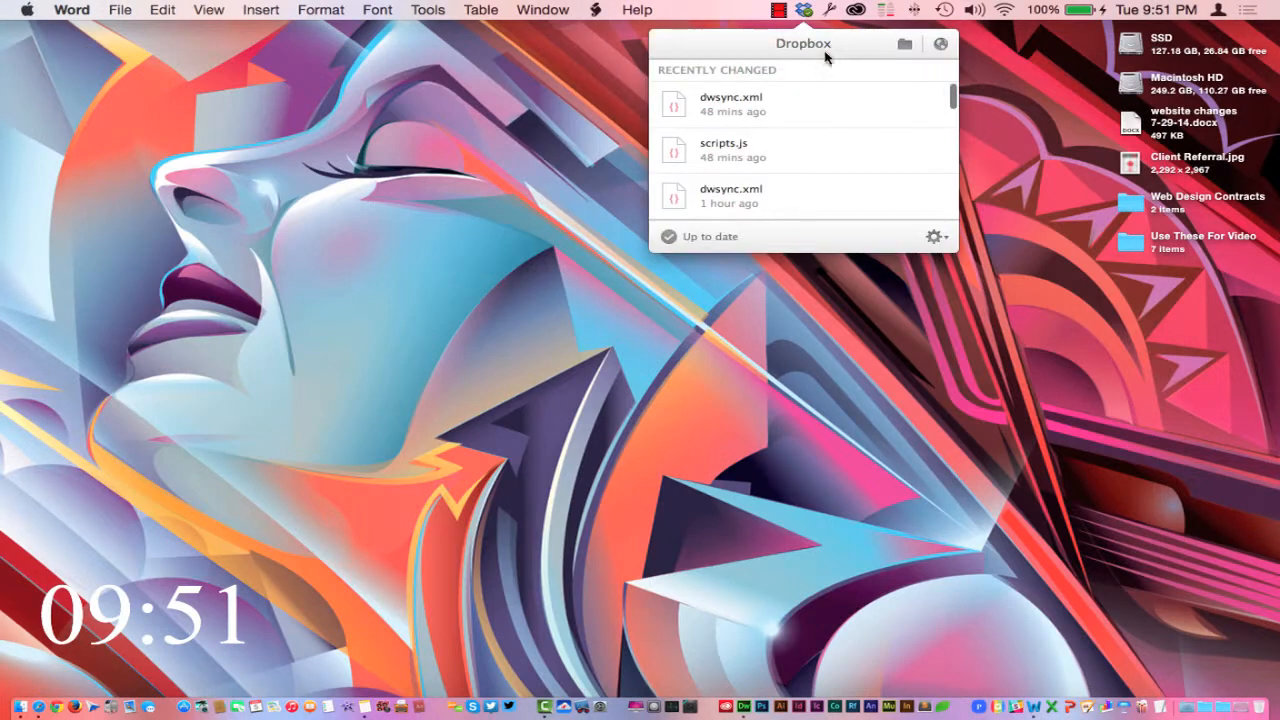
pyautogui.click(904, 44)
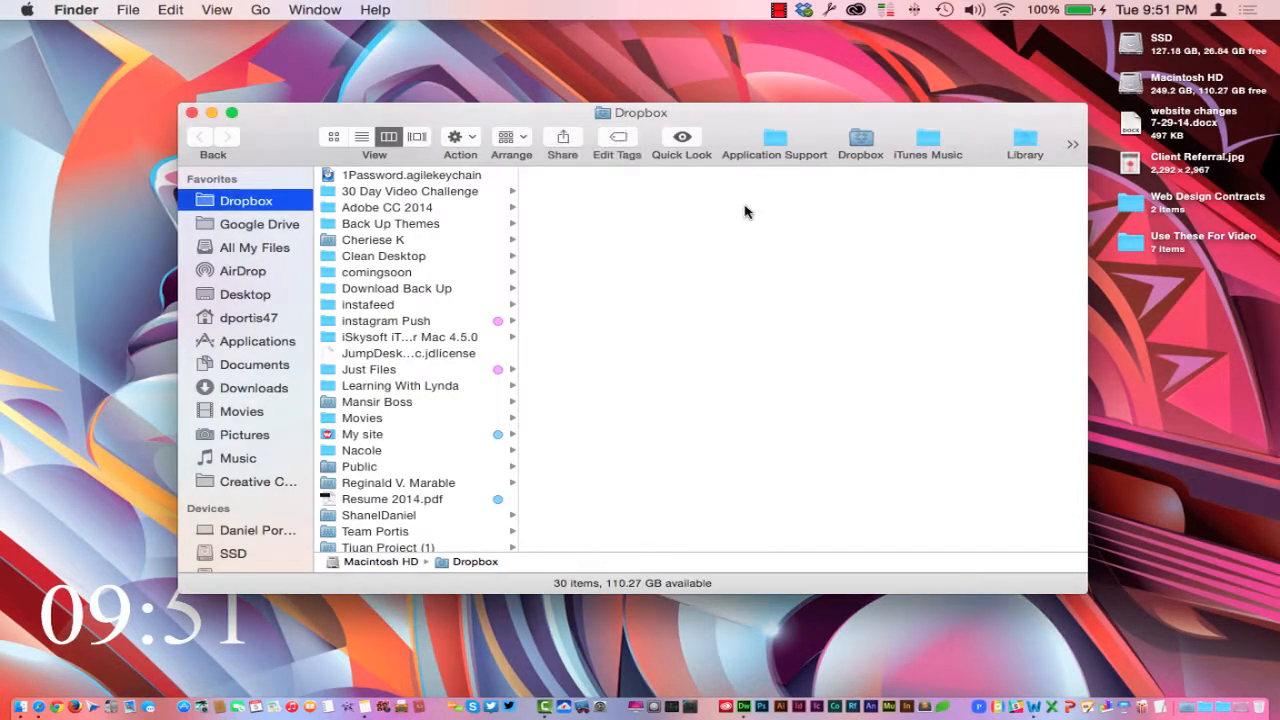
pyautogui.scroll(-5, 491, 380)
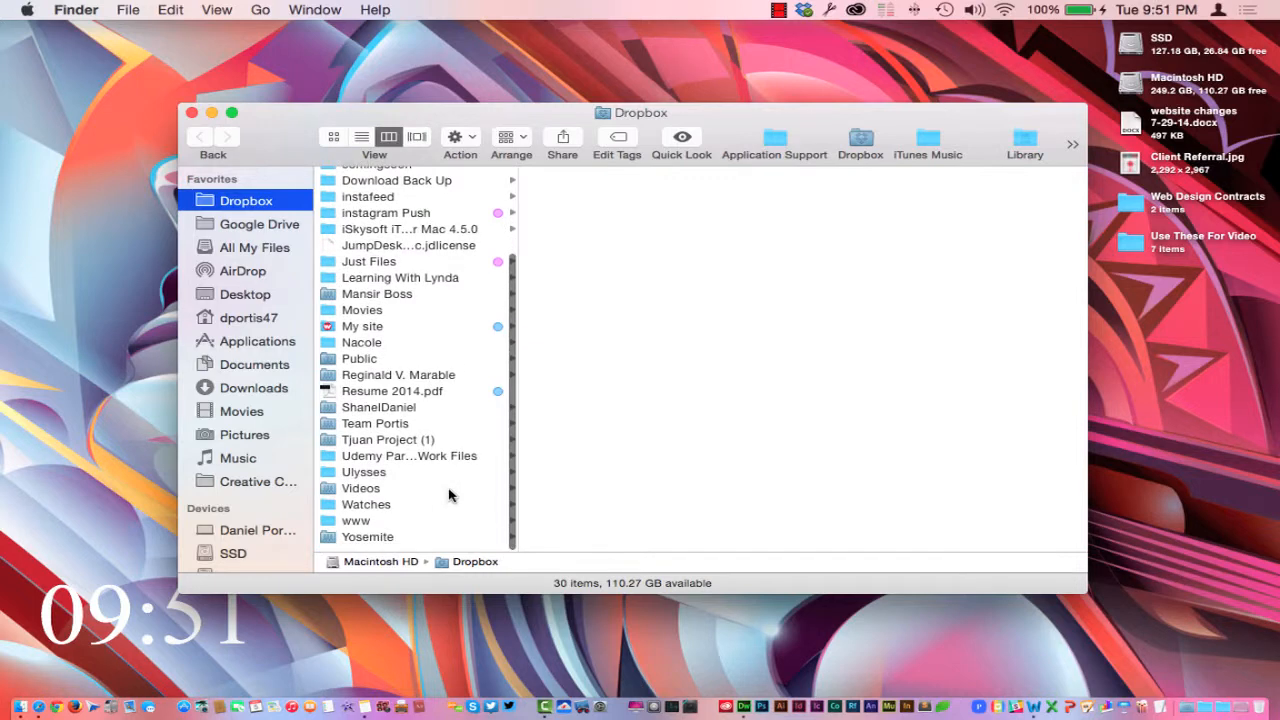
pyautogui.click(352, 528)
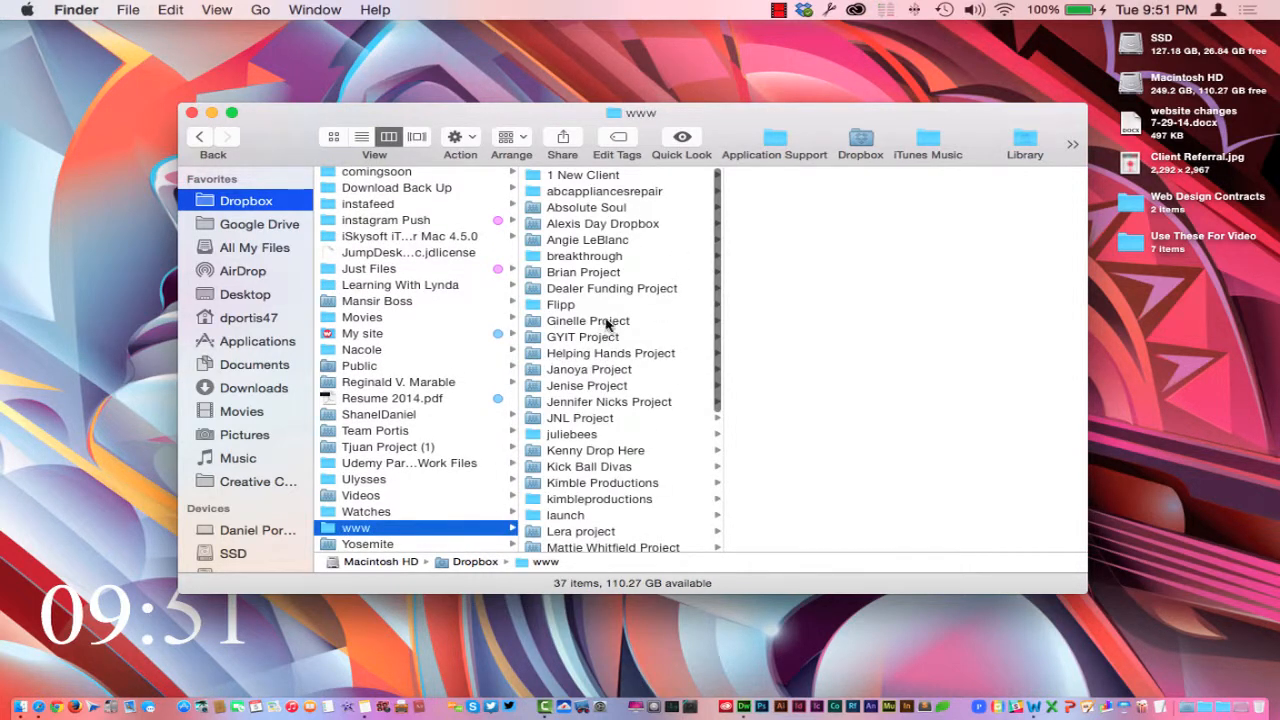
pyautogui.click(588, 209)
pyautogui.click(597, 226)
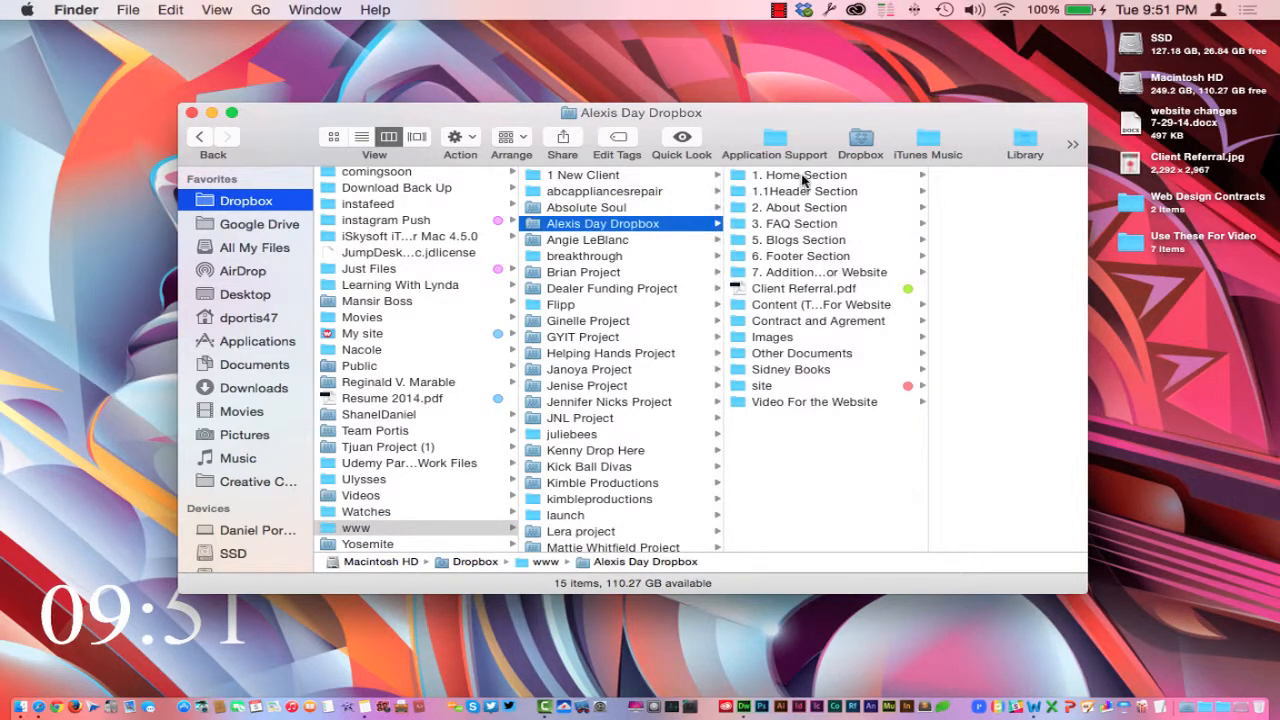
pyautogui.click(788, 207)
pyautogui.moveTo(815, 118); pyautogui.dragTo(745, 104)
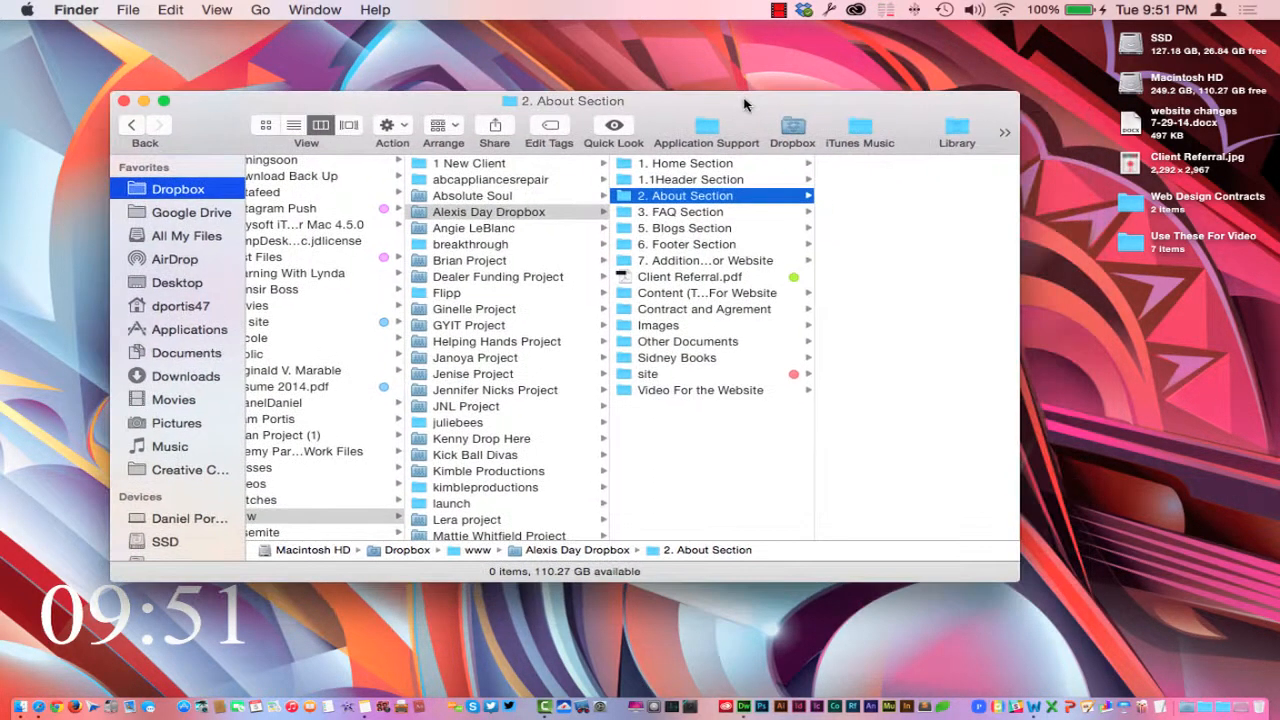
# Select website changes 7-29-14.docx on the desktop, and view the "2. About Section" folder as icons before returning to columns.
pyautogui.click(1131, 126)
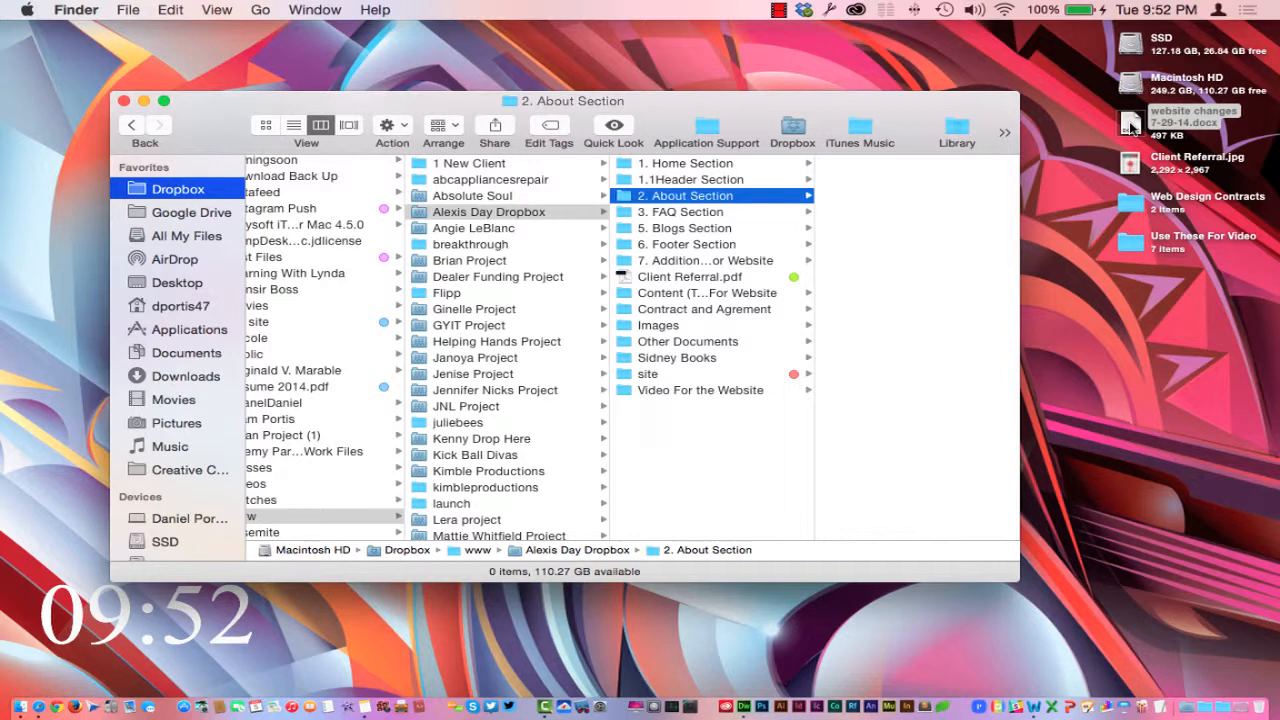
pyautogui.click(1131, 126)
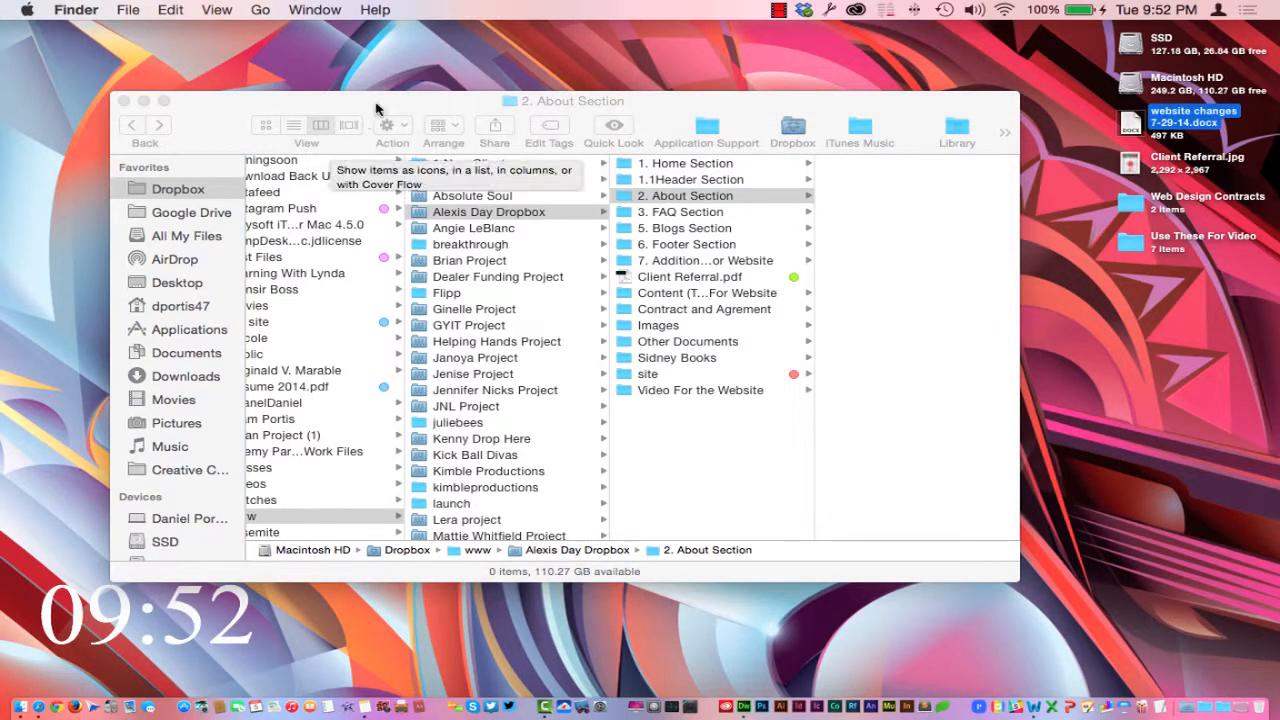
pyautogui.click(289, 136)
pyautogui.click(265, 128)
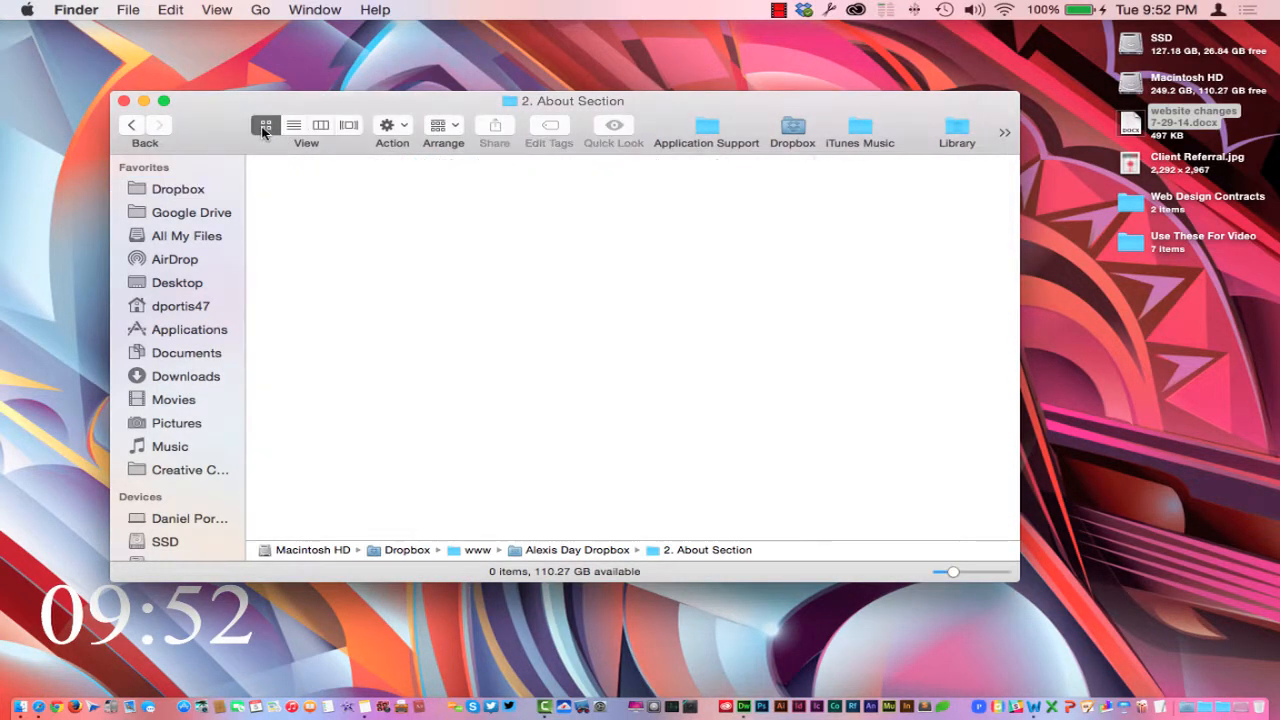
pyautogui.click(293, 125)
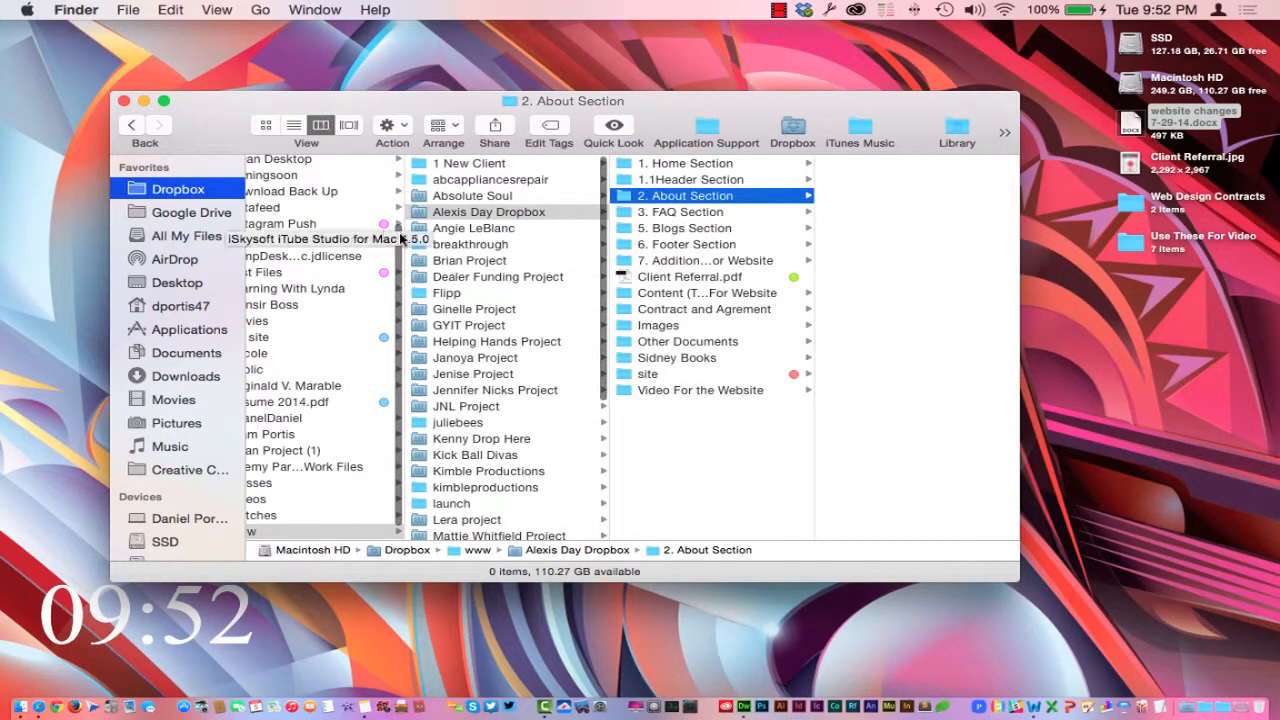
# Try to copy website changes 7-29-14.docx from the desktop into the "2. About Section" folder.
pyautogui.hscroll(-1, 307, 298)
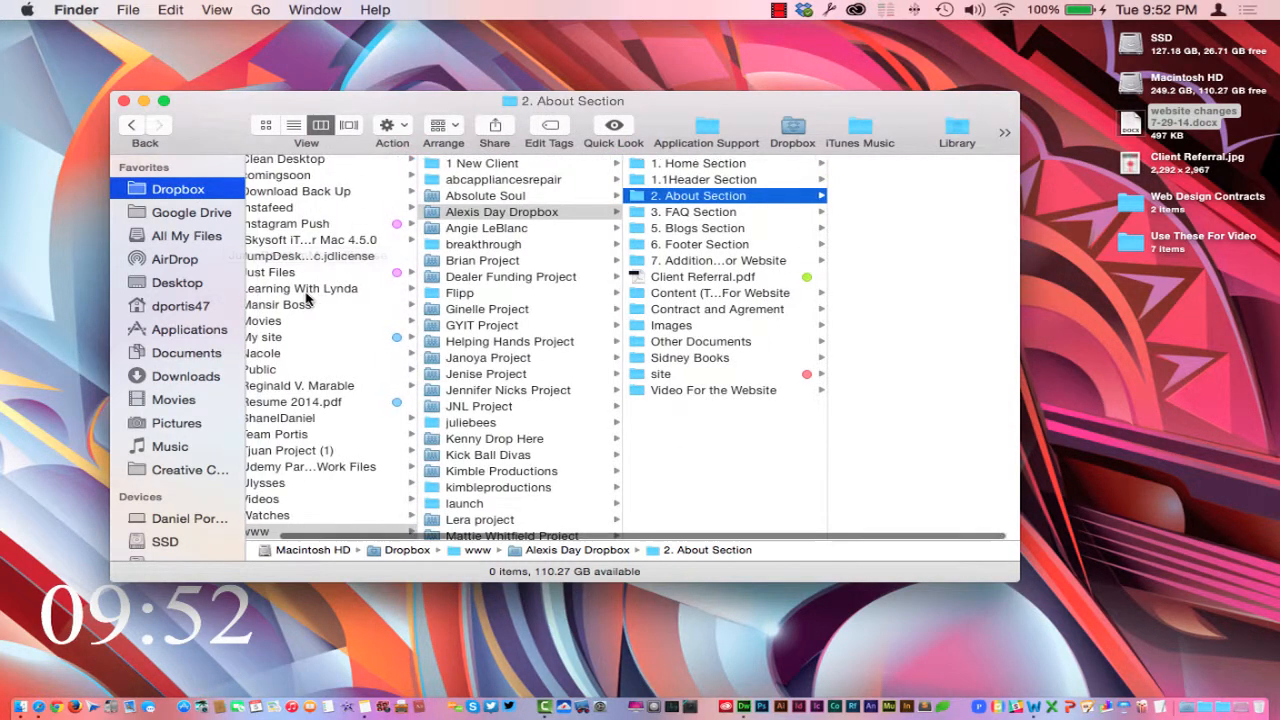
pyautogui.hscroll(-2, 320, 322)
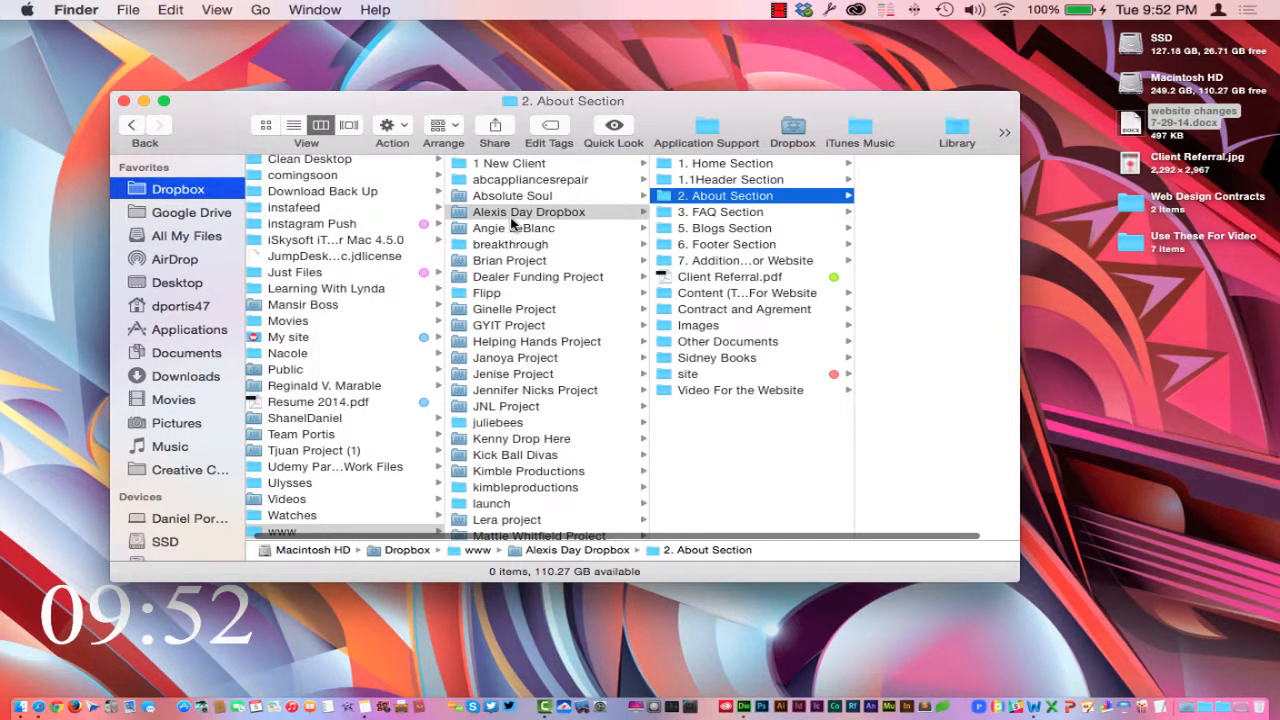
pyautogui.hscroll(3, 936, 217)
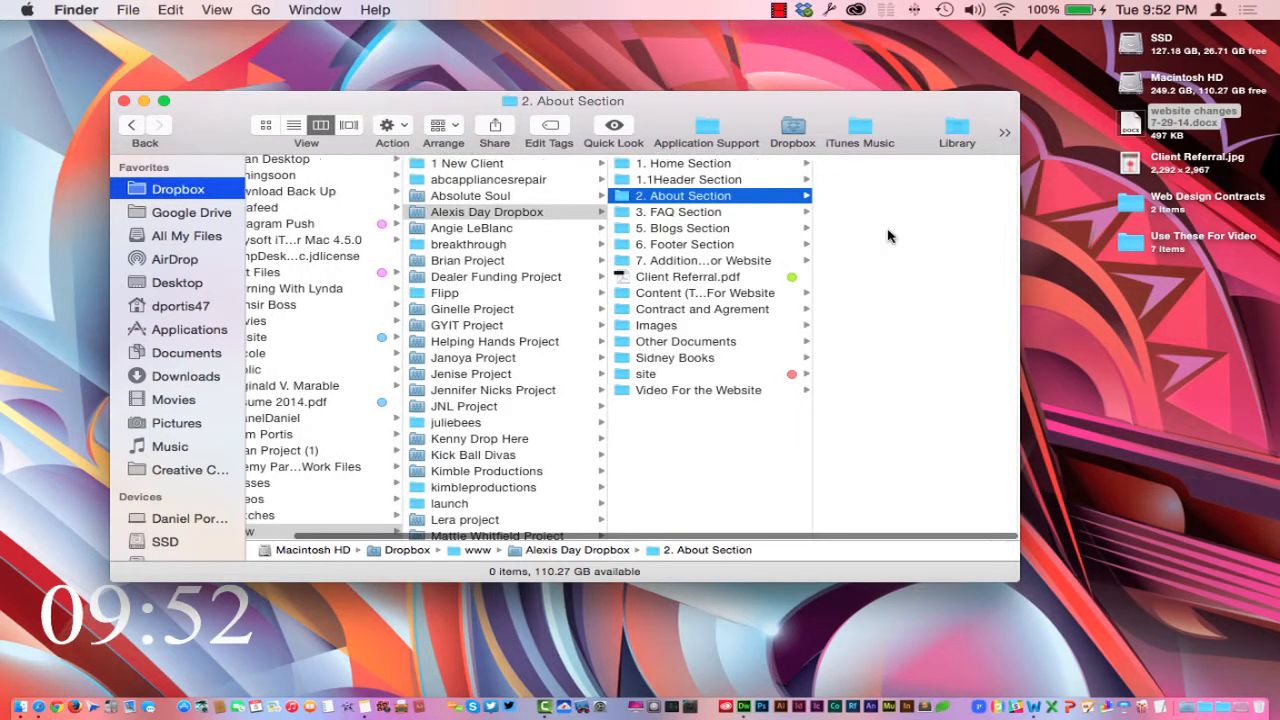
pyautogui.moveTo(1147, 113); pyautogui.dragTo(904, 236)
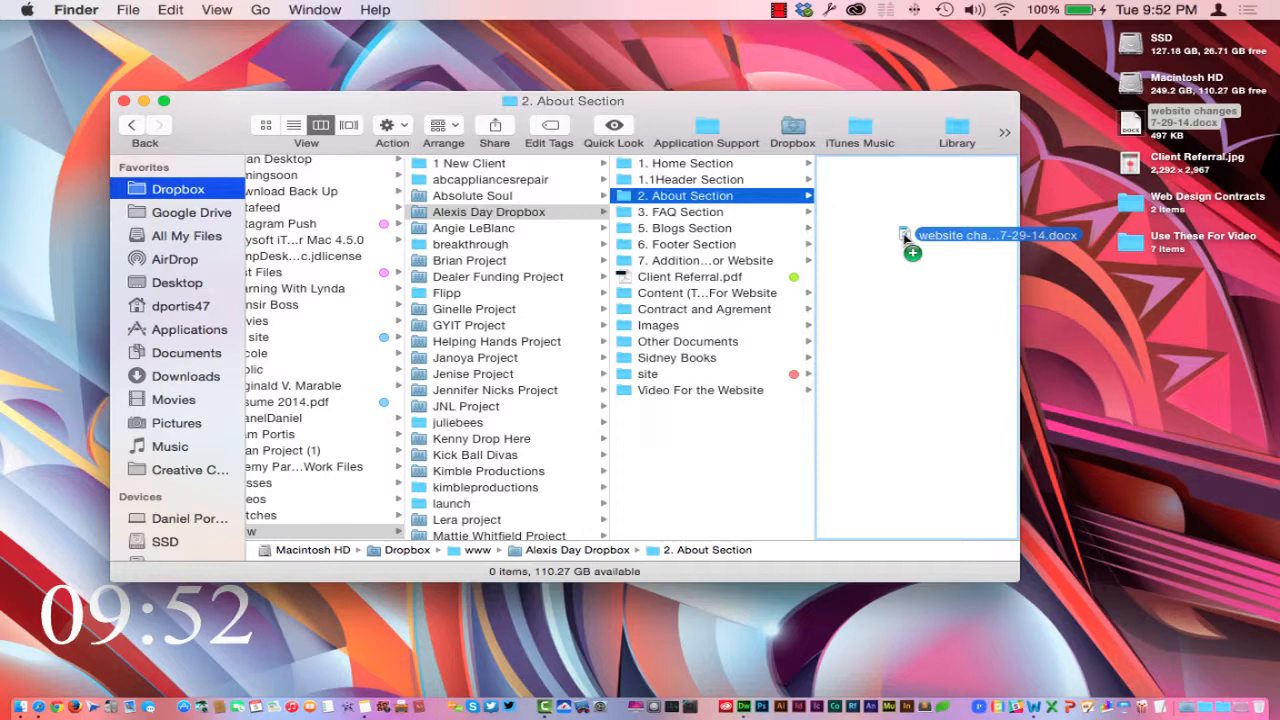
pyautogui.moveTo(904, 236); pyautogui.dragTo(1128, 128)
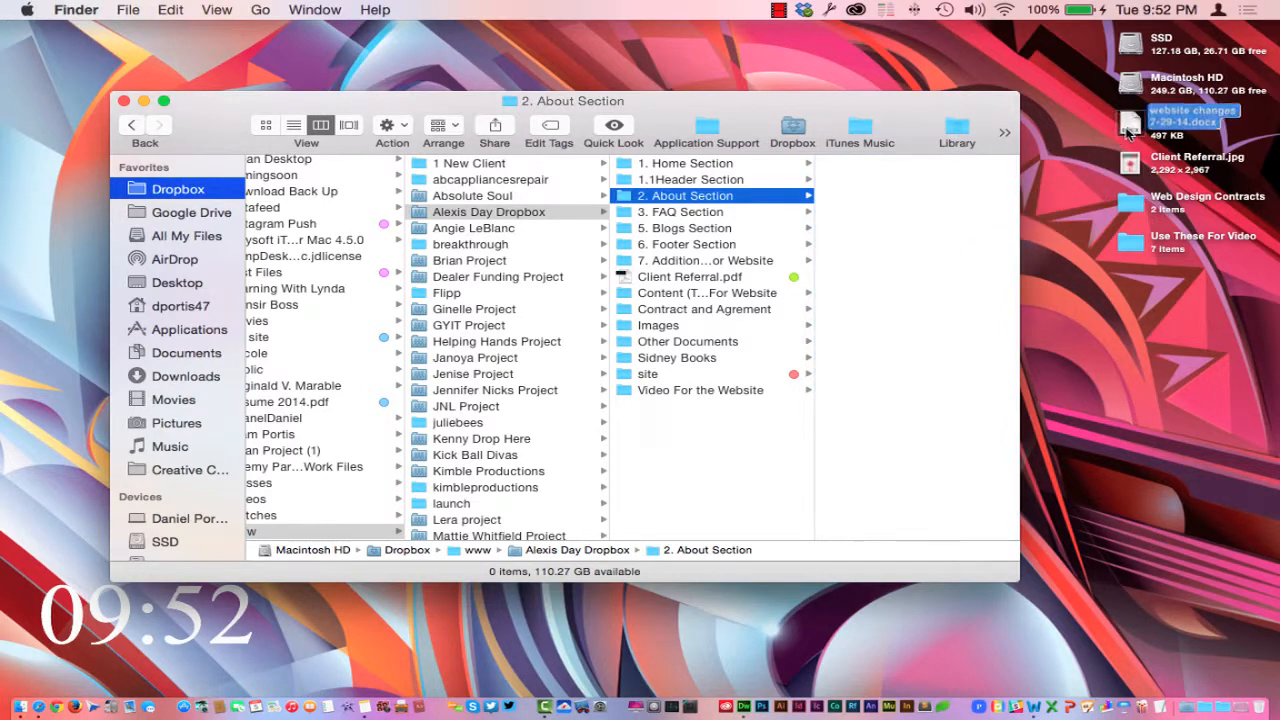
# Open website changes 7-29-14.docx from the desktop in Word and highlight its red and blue color-legend lines for review.
pyautogui.doubleClick(1130, 128)
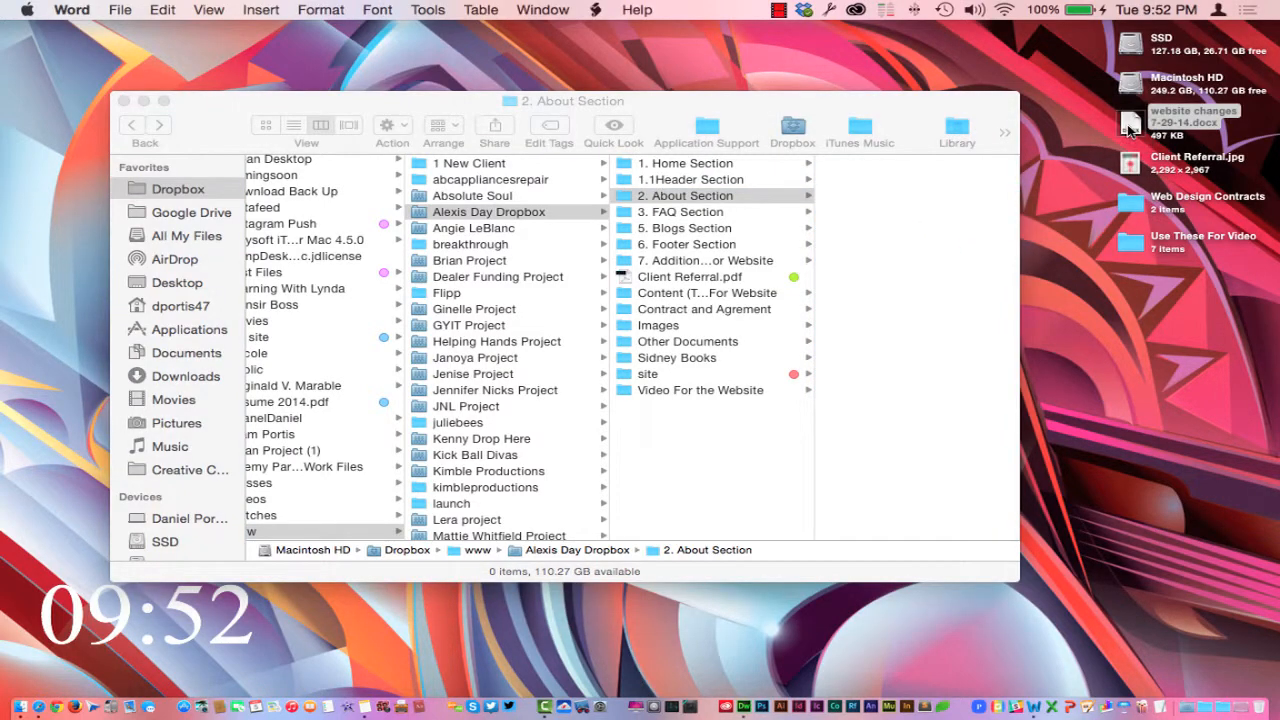
pyautogui.scroll(-2, 920, 285)
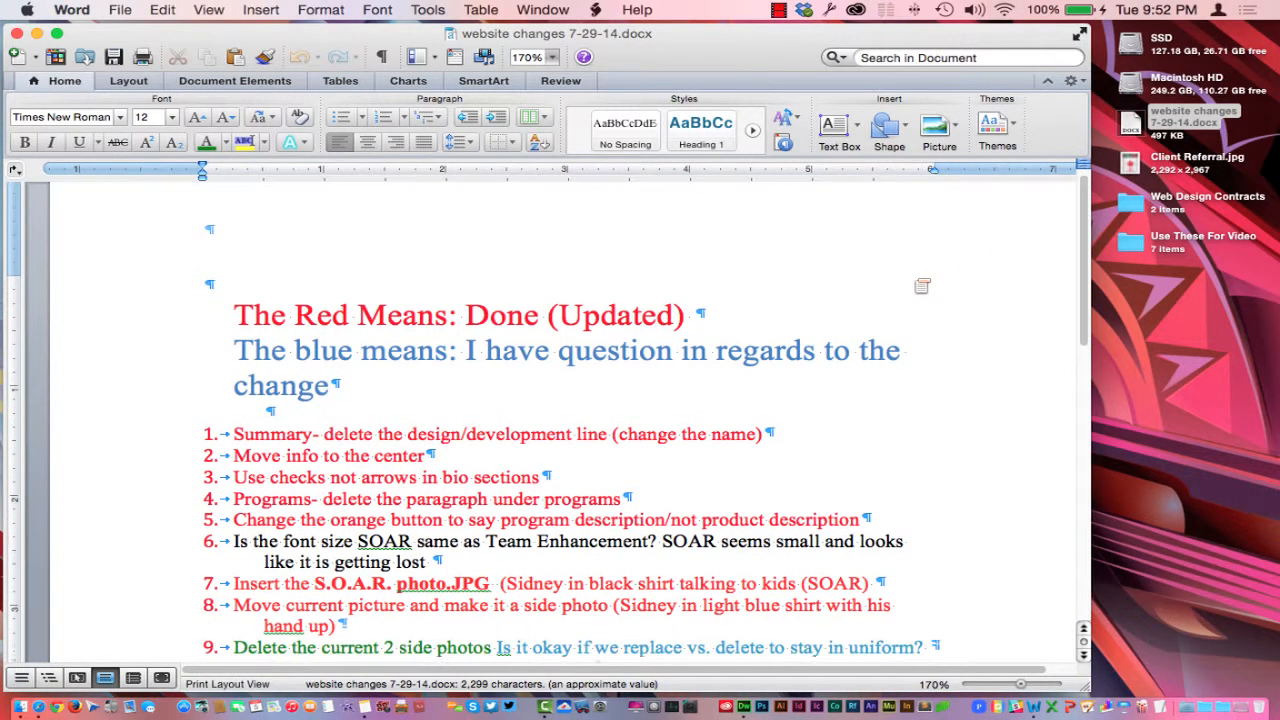
pyautogui.moveTo(234, 297); pyautogui.dragTo(720, 297)
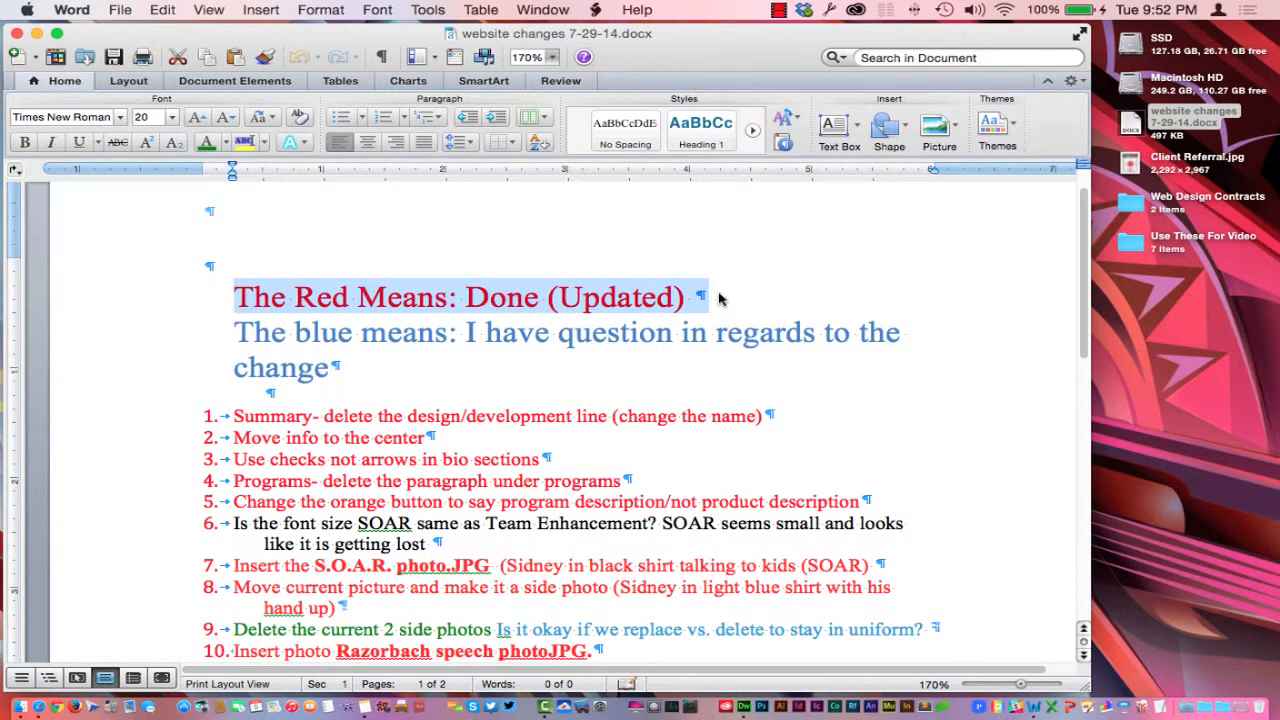
pyautogui.moveTo(552, 416); pyautogui.dragTo(428, 422)
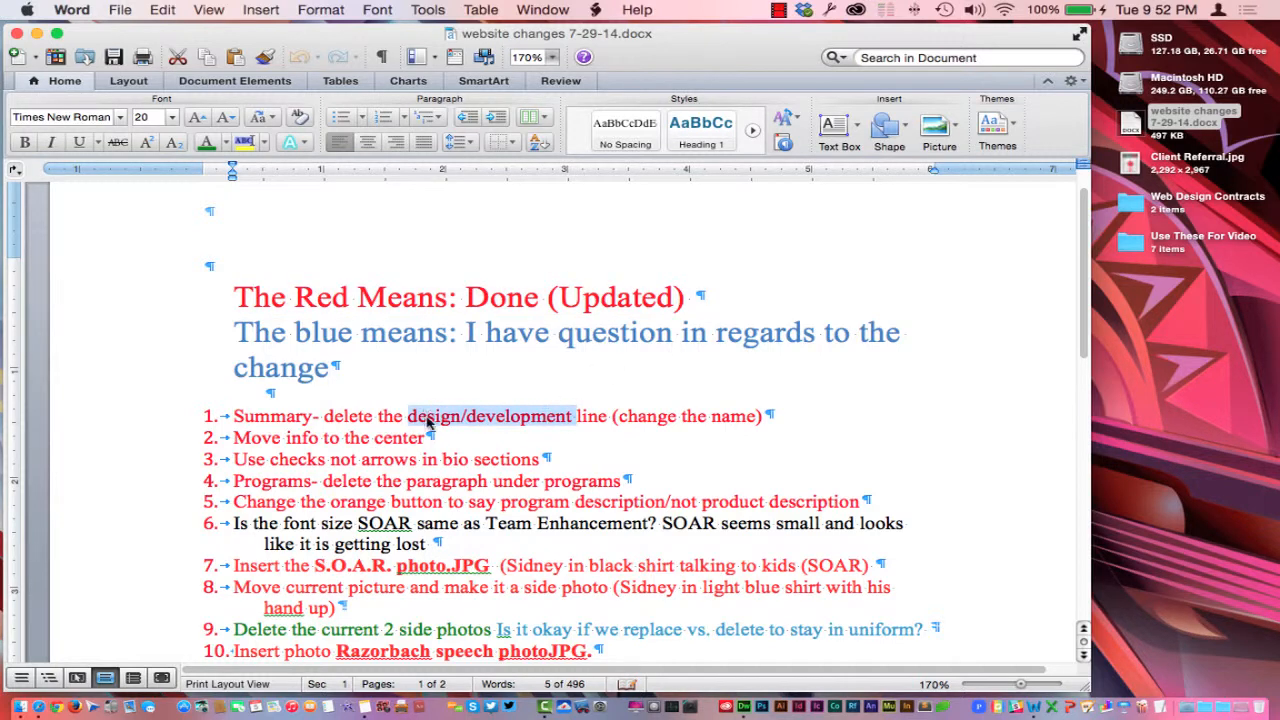
pyautogui.click(238, 330)
pyautogui.moveTo(238, 330); pyautogui.dragTo(434, 360)
# Review the numbered change list, highlighting "Delete the current 2 side photos" in item 9 to compare it with the question beside it.
pyautogui.scroll(-3, 434, 360)
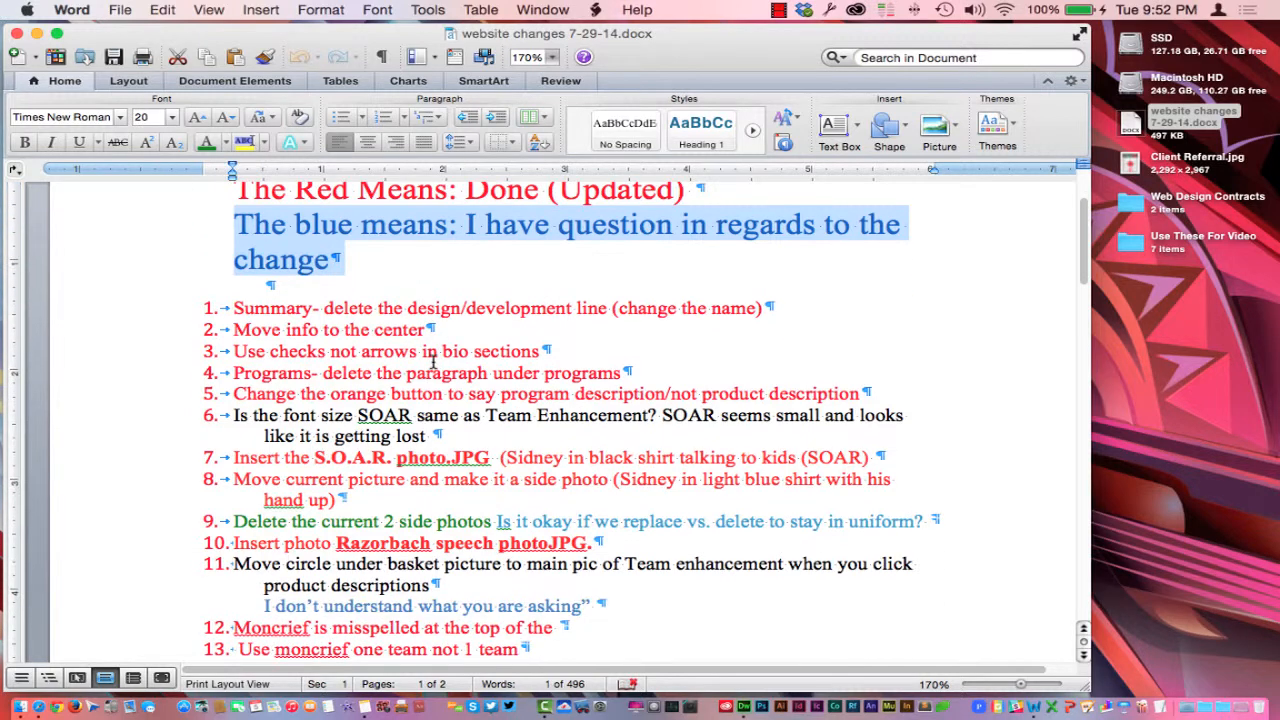
pyautogui.scroll(-1, 434, 360)
pyautogui.scroll(-1, 432, 361)
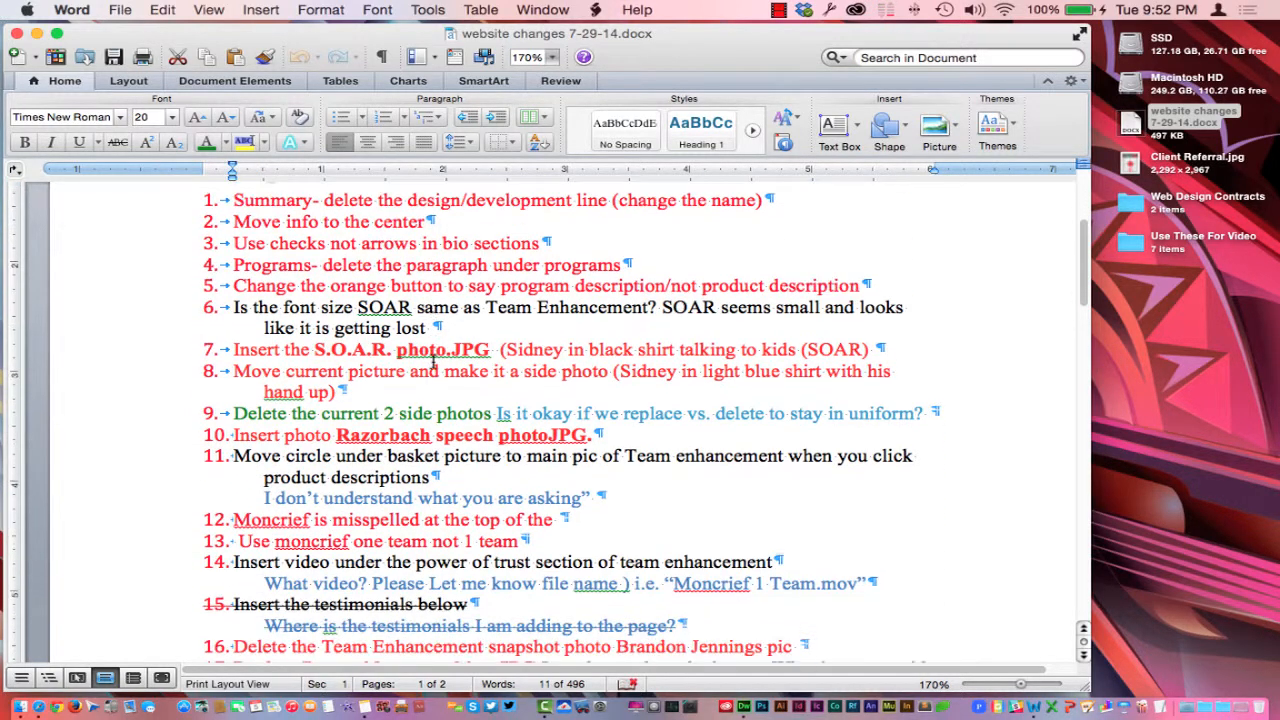
pyautogui.click(497, 413)
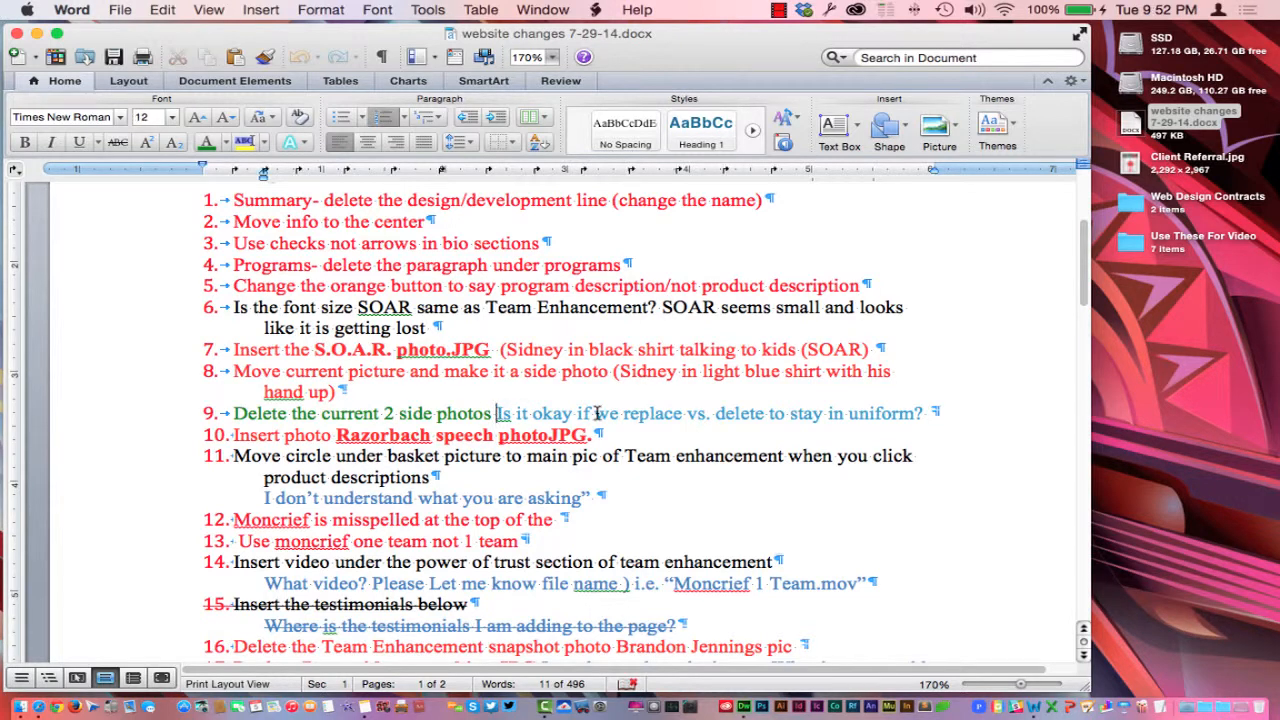
pyautogui.doubleClick(758, 415)
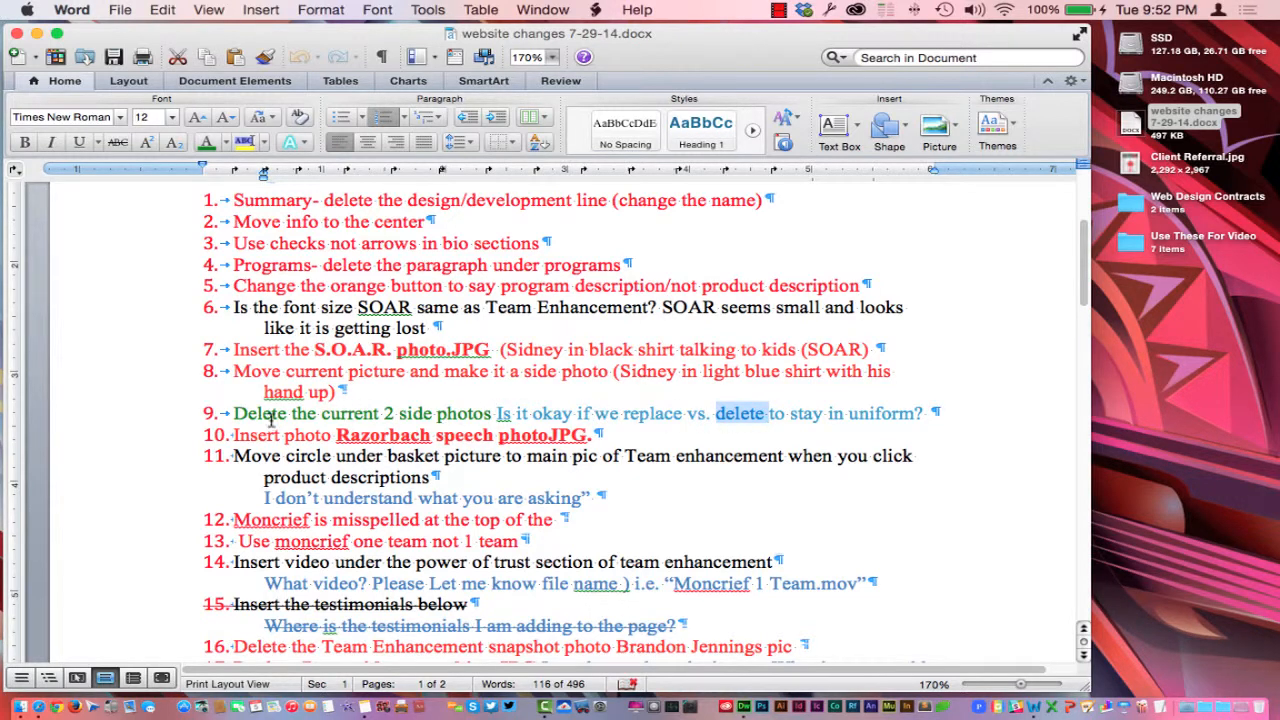
pyautogui.tripleClick(237, 414)
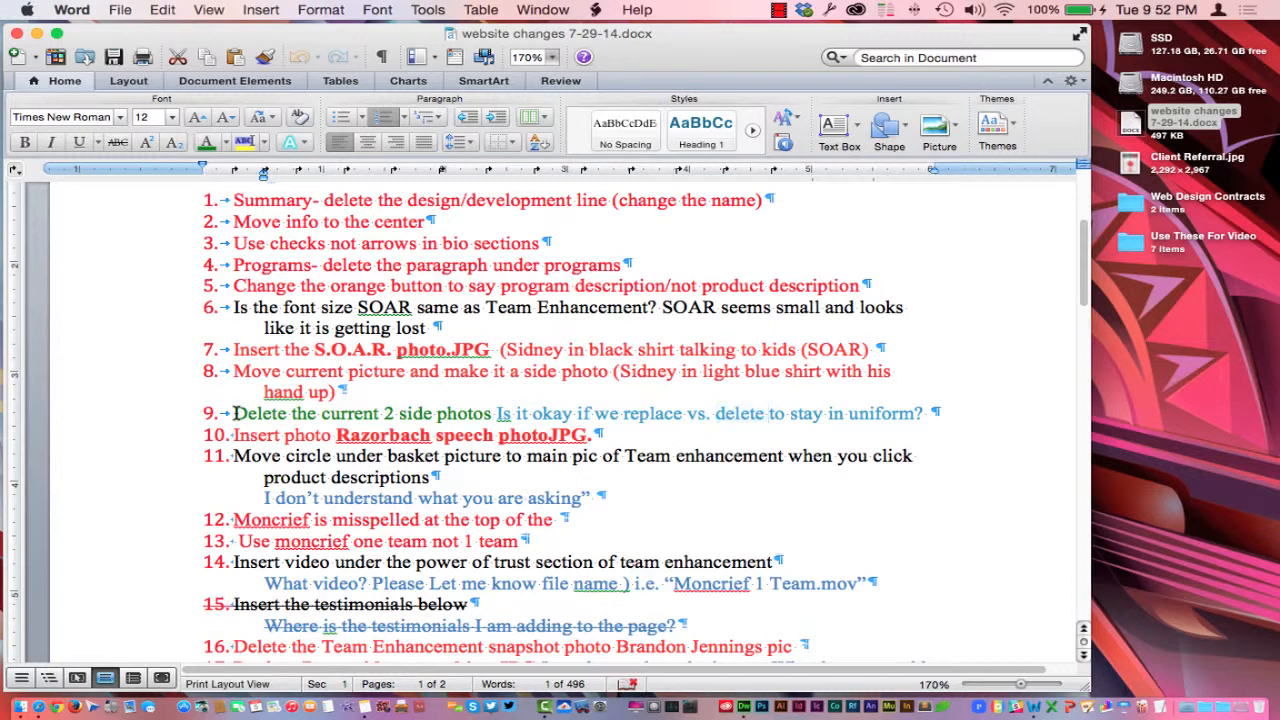
pyautogui.keyDown('shift'); pyautogui.click(490, 414); pyautogui.keyUp('shift')
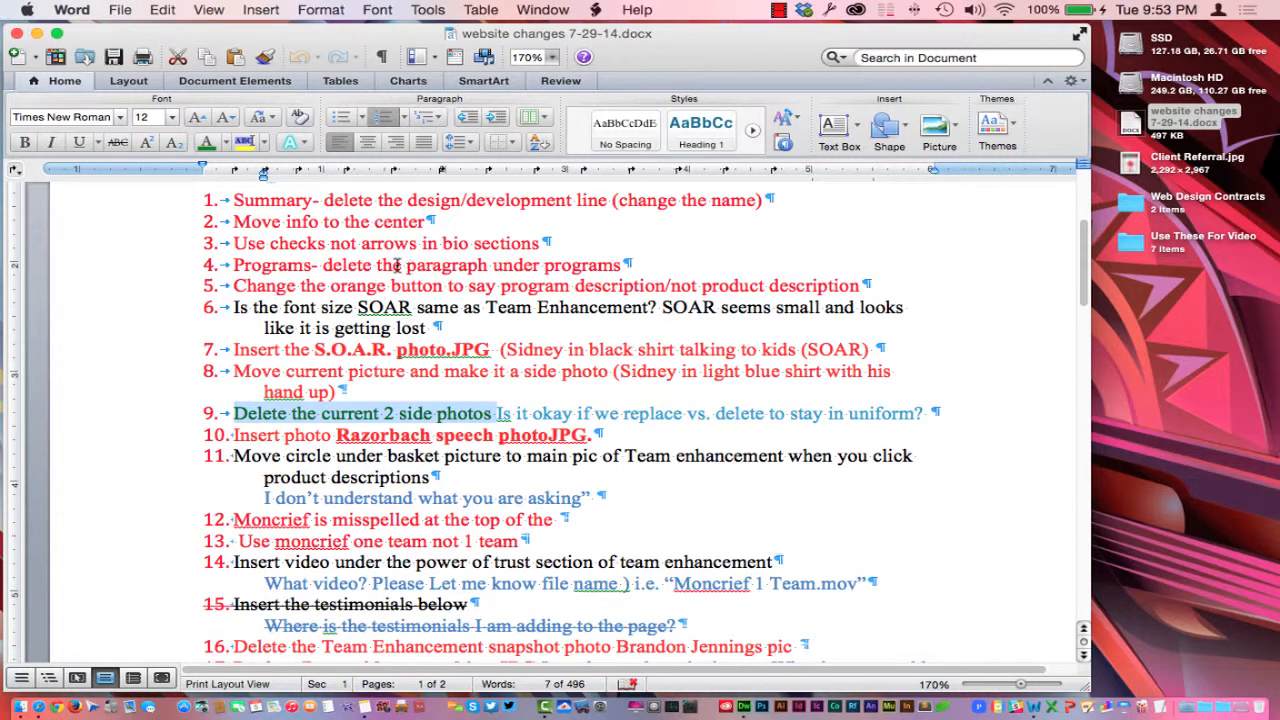
pyautogui.scroll(-15, 457, 365)
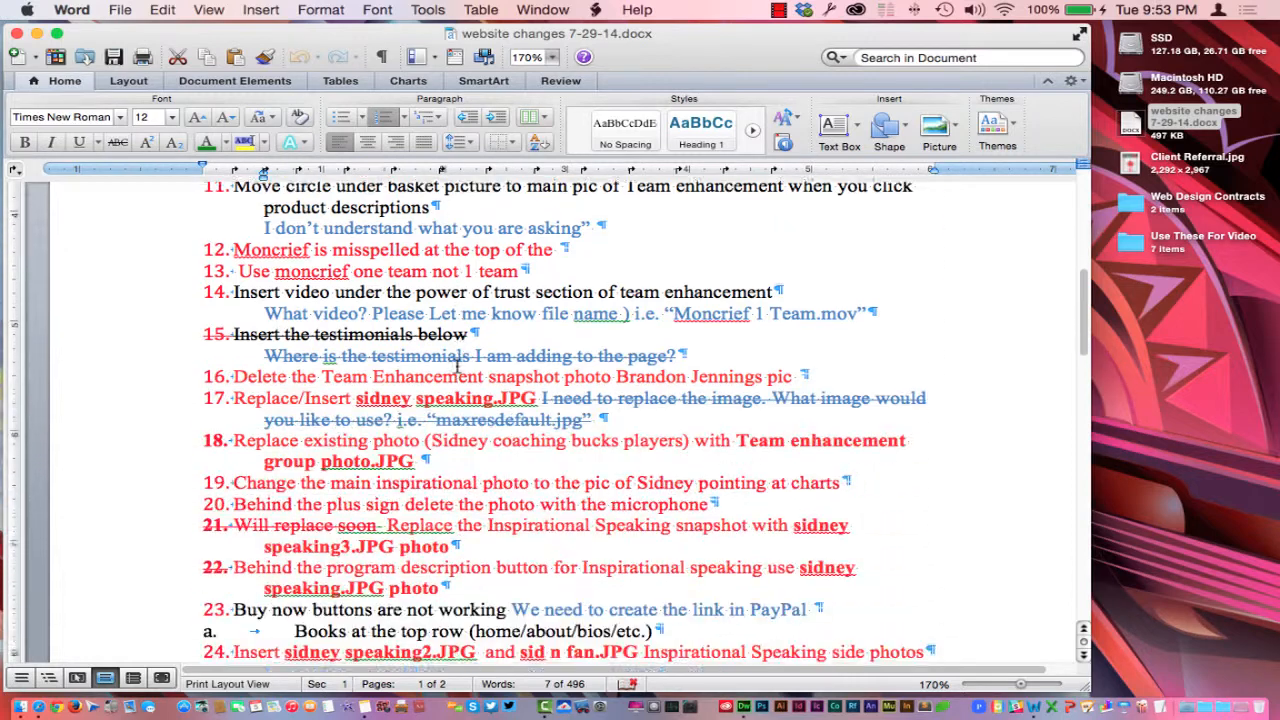
pyautogui.scroll(18, 457, 365)
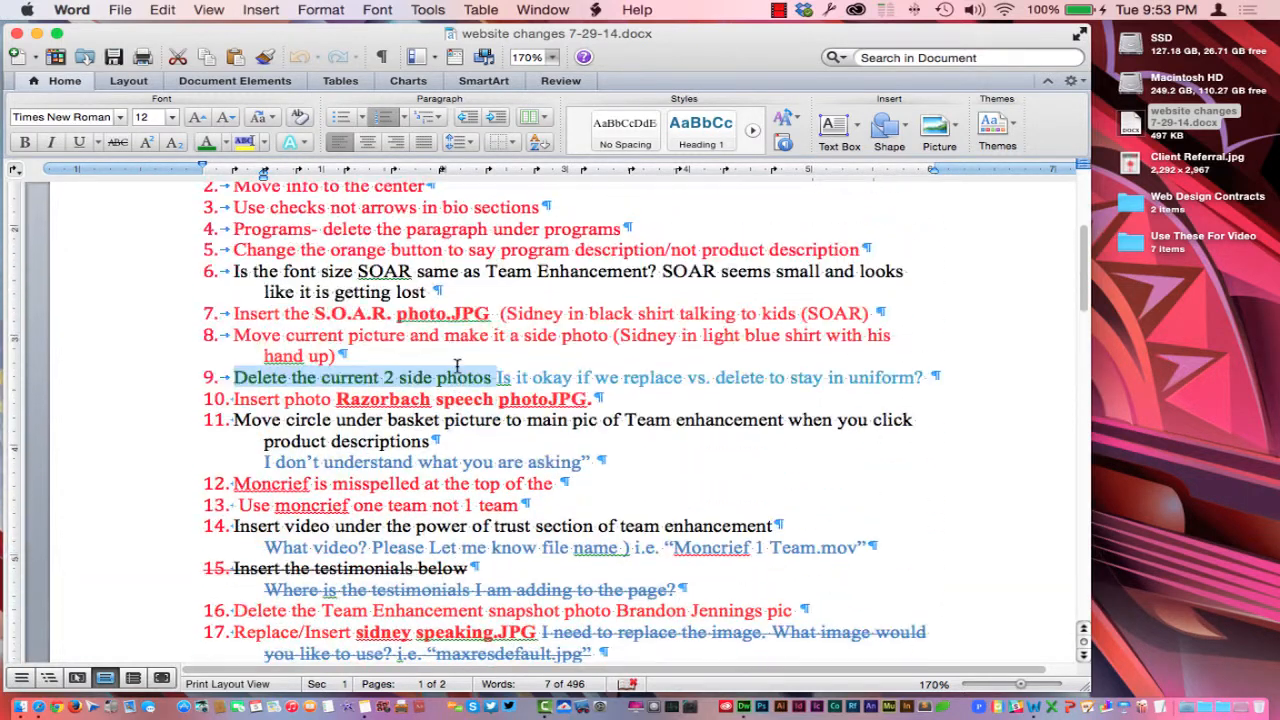
pyautogui.scroll(-3, 457, 365)
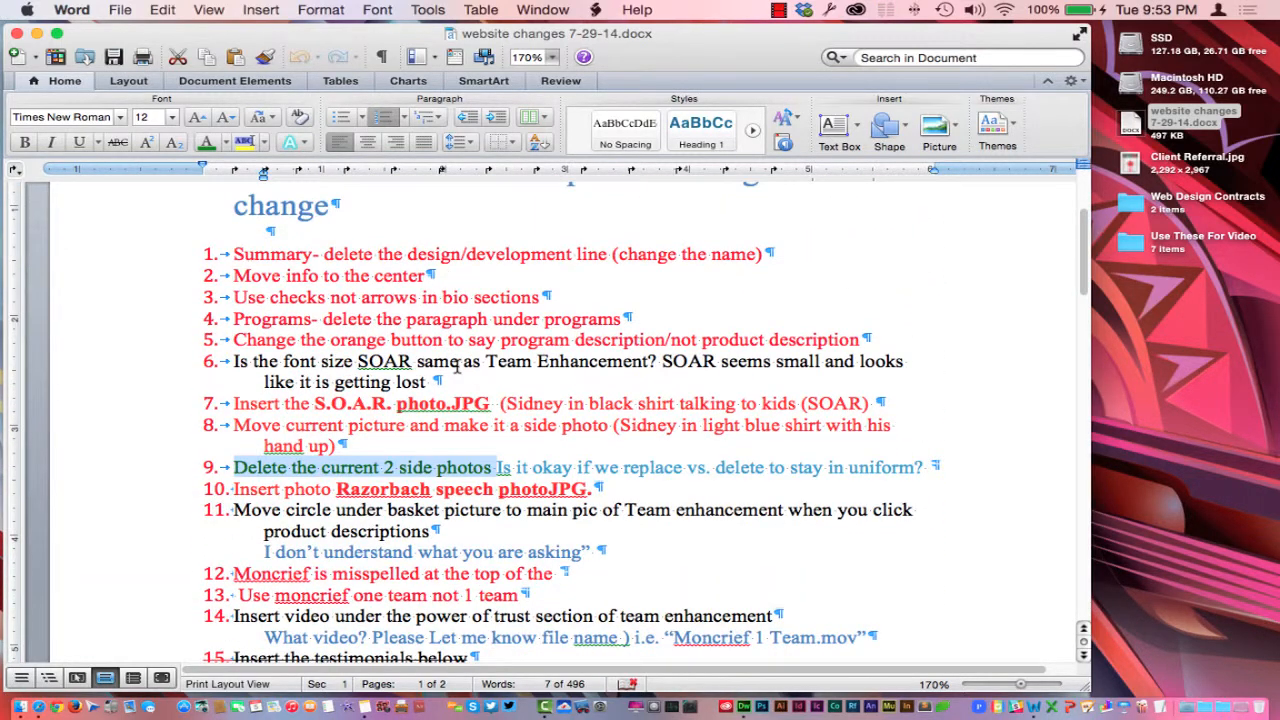